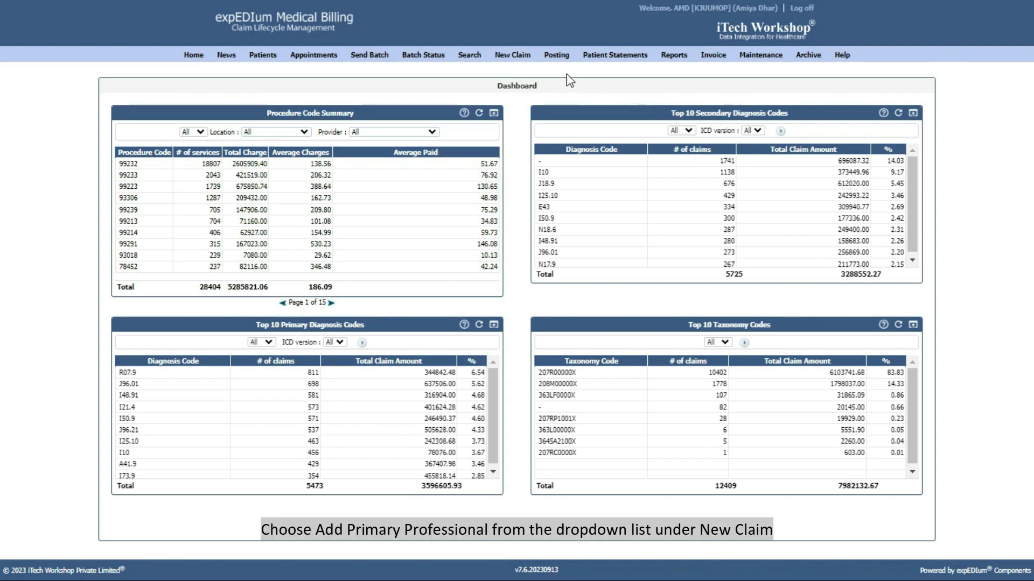
Start a new Primary Professional Claim and scroll through the blank CMS-1500 form.
{"action": "mouse_move", "coordinate": [516, 55]}
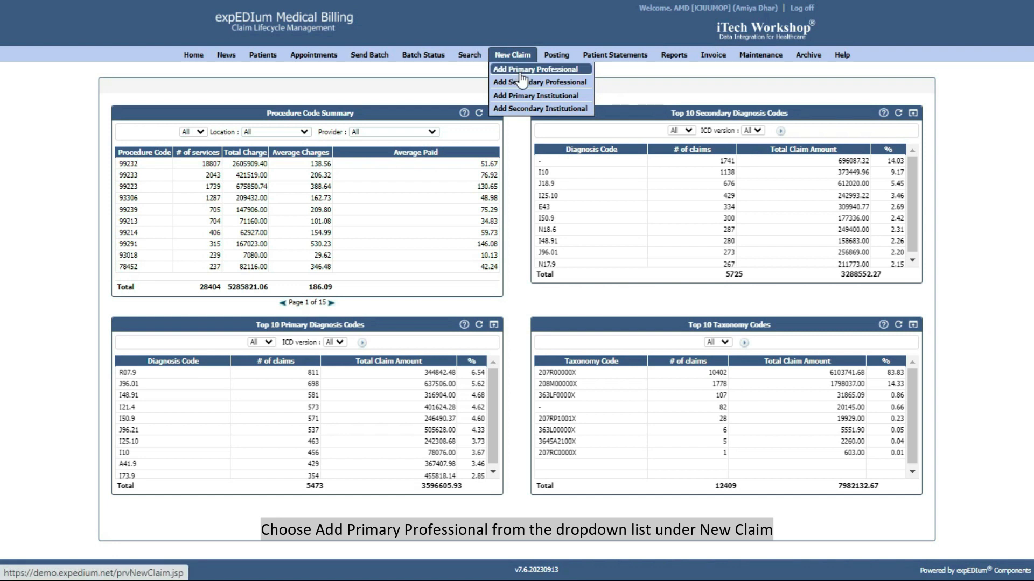
{"action": "left_click", "coordinate": [521, 74]}
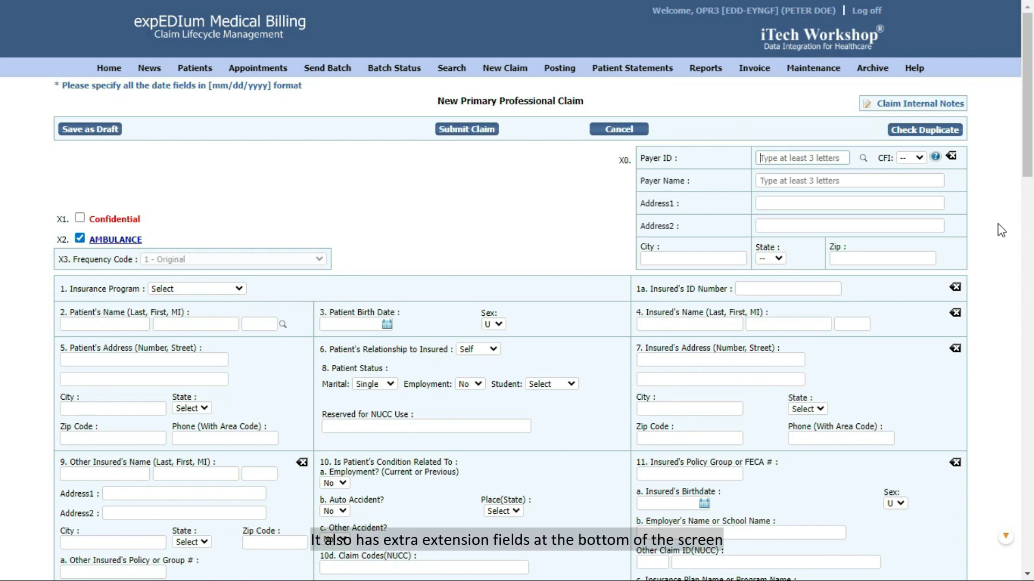
{"action": "scroll", "coordinate": [997, 224], "scroll_direction": "down", "scroll_amount": 20}
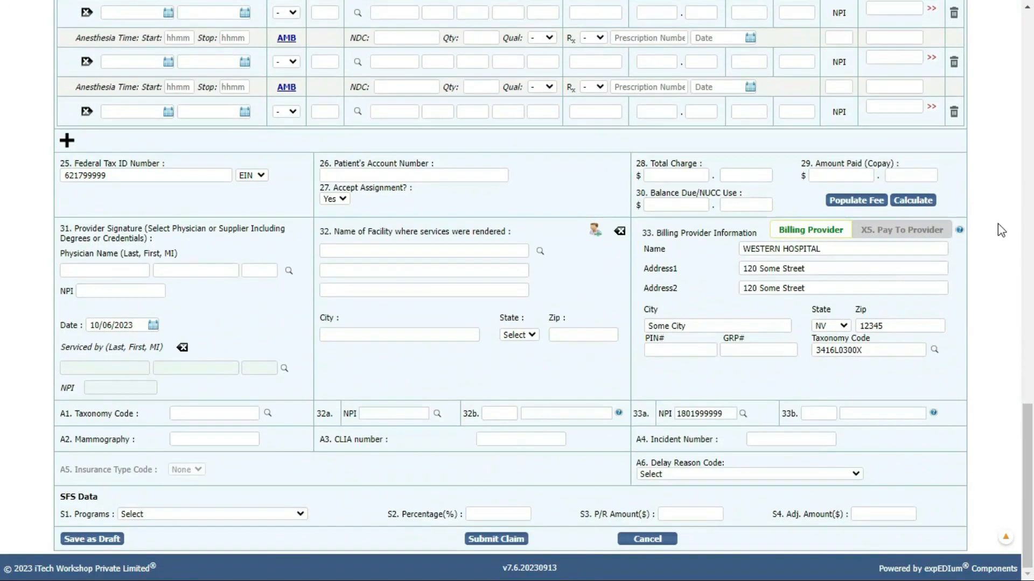
{"action": "scroll", "coordinate": [997, 224], "scroll_direction": "up", "scroll_amount": 20}
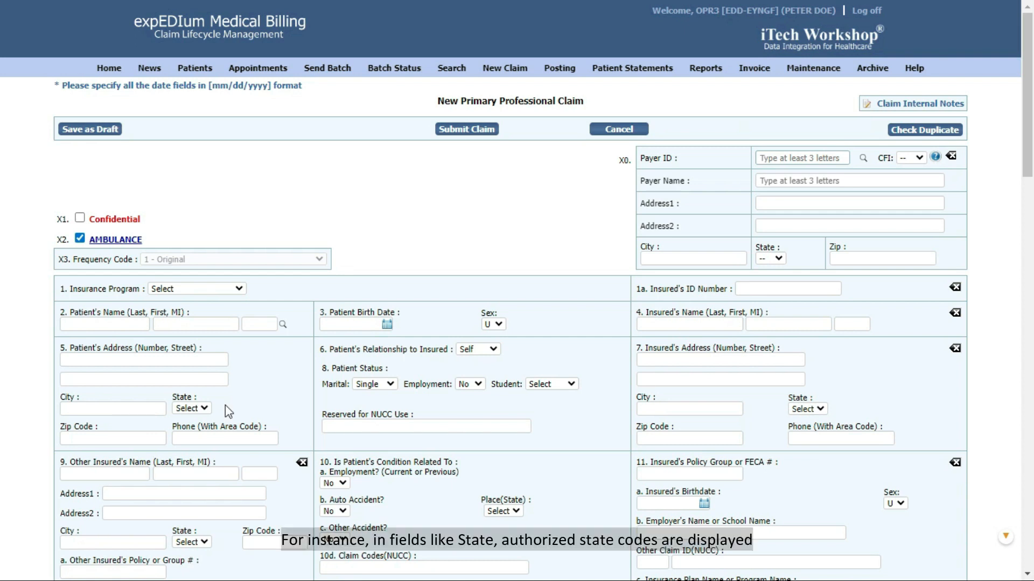
Inspect the patient state and employment status dropdowns, keeping employment at No.
{"action": "left_click", "coordinate": [204, 408]}
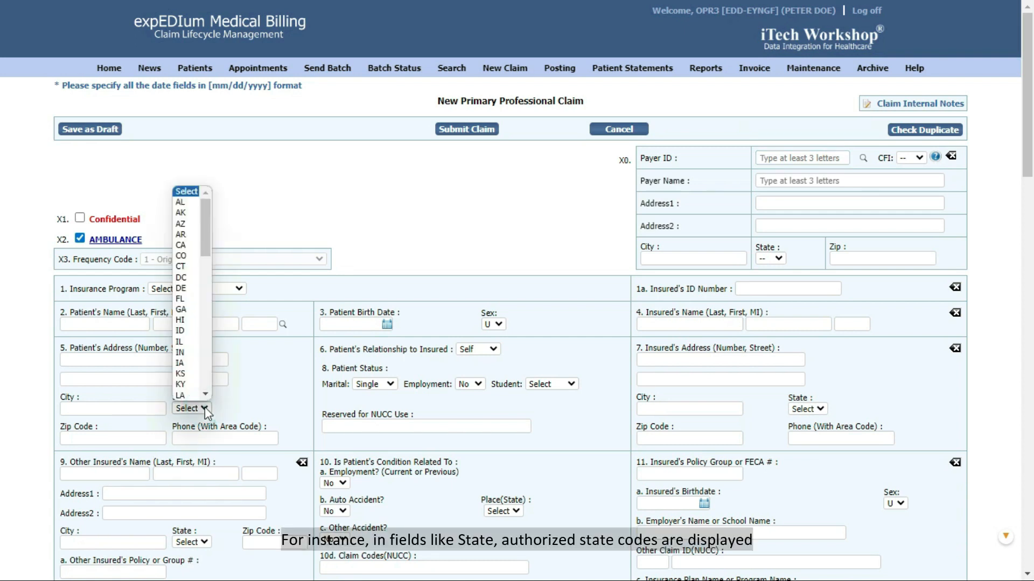
{"action": "left_click", "coordinate": [204, 407]}
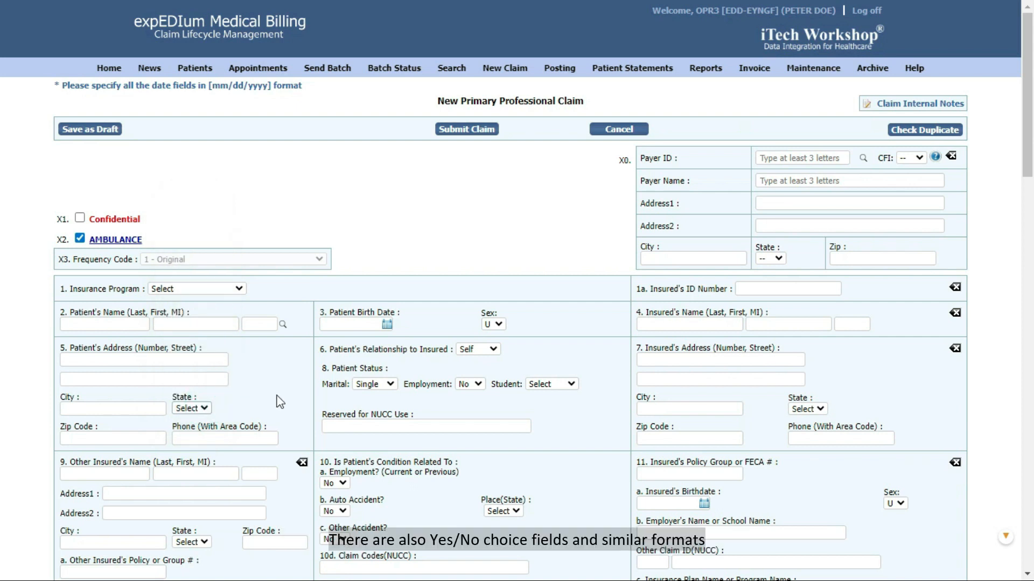
{"action": "left_click", "coordinate": [475, 384]}
{"action": "left_click", "coordinate": [474, 384]}
{"action": "scroll", "coordinate": [557, 430], "scroll_direction": "down", "scroll_amount": 7}
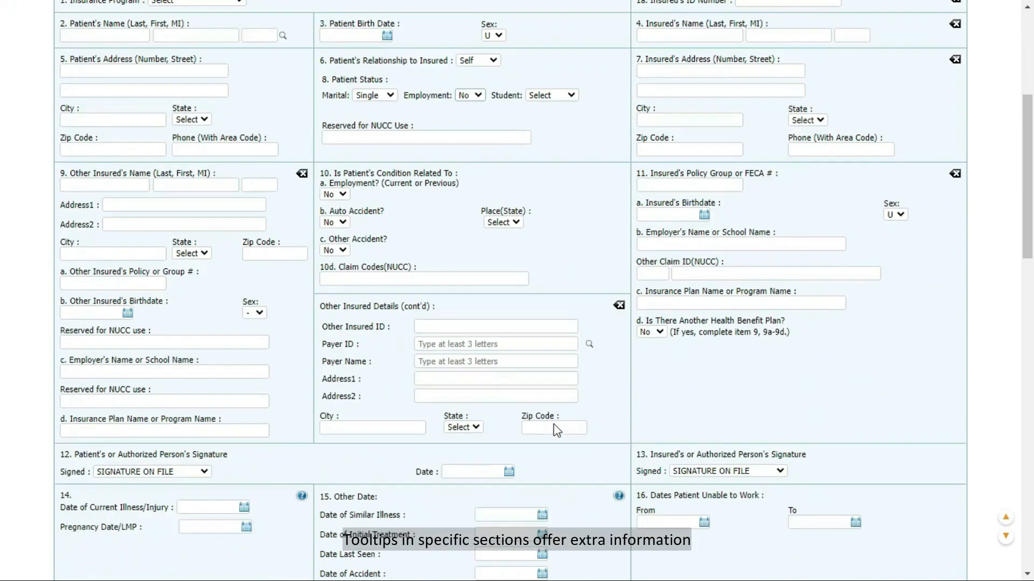
{"action": "mouse_move", "coordinate": [619, 410]}
{"action": "scroll", "coordinate": [619, 409], "scroll_direction": "down", "scroll_amount": 3}
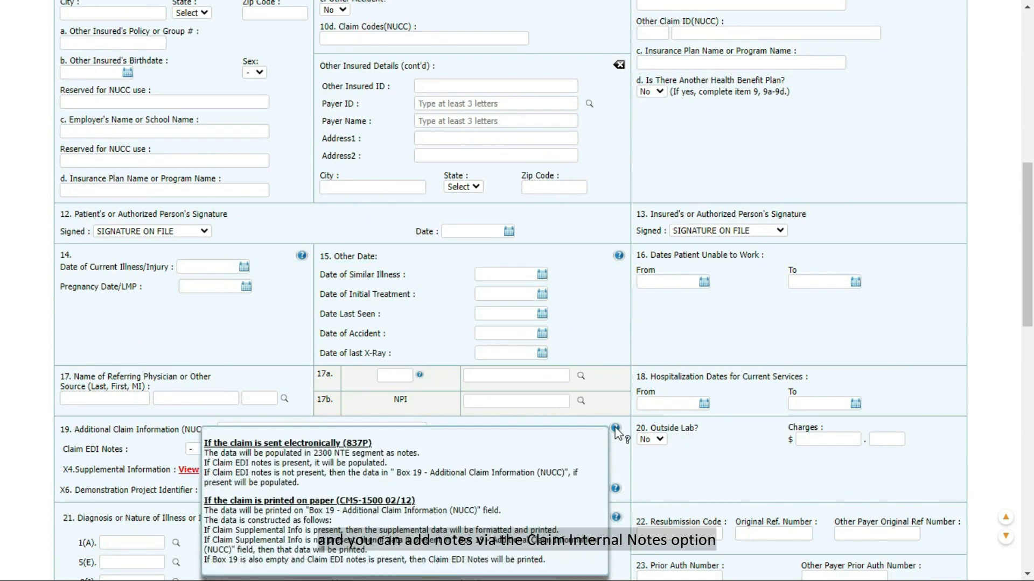
{"action": "scroll", "coordinate": [620, 420], "scroll_direction": "up", "scroll_amount": 10}
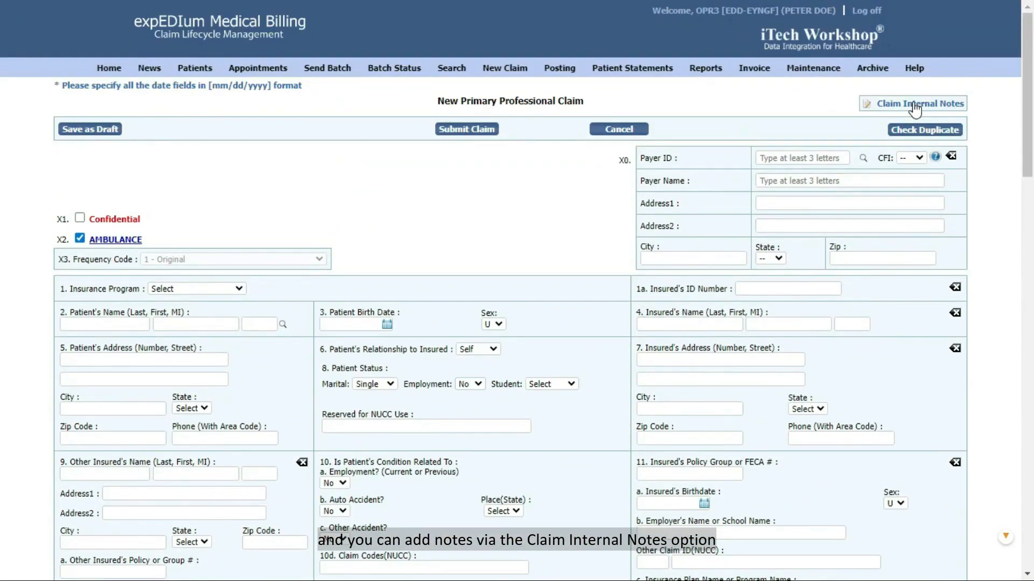
{"action": "left_click", "coordinate": [918, 105]}
{"action": "left_click", "coordinate": [737, 150]}
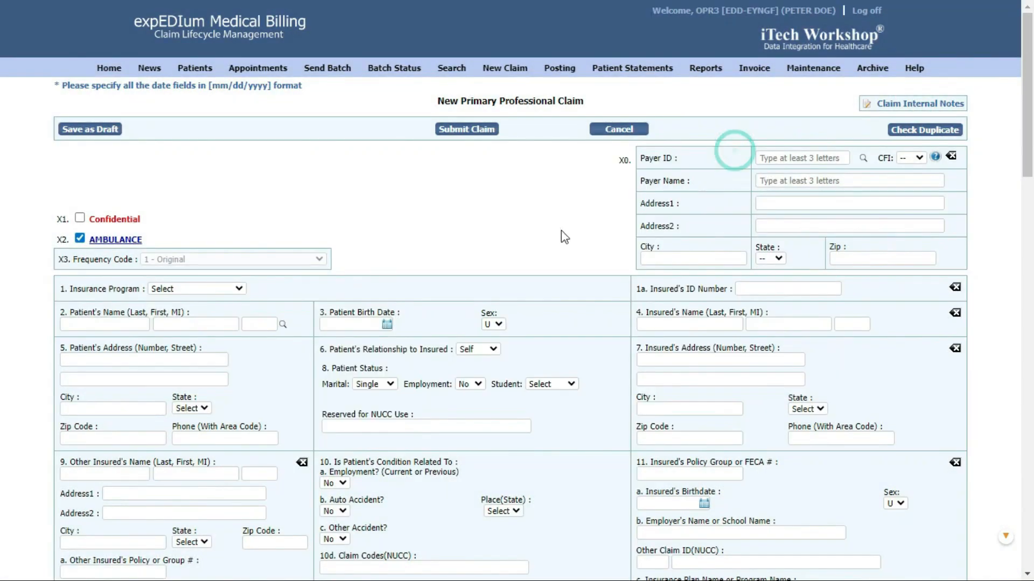
{"action": "left_click", "coordinate": [80, 218]}
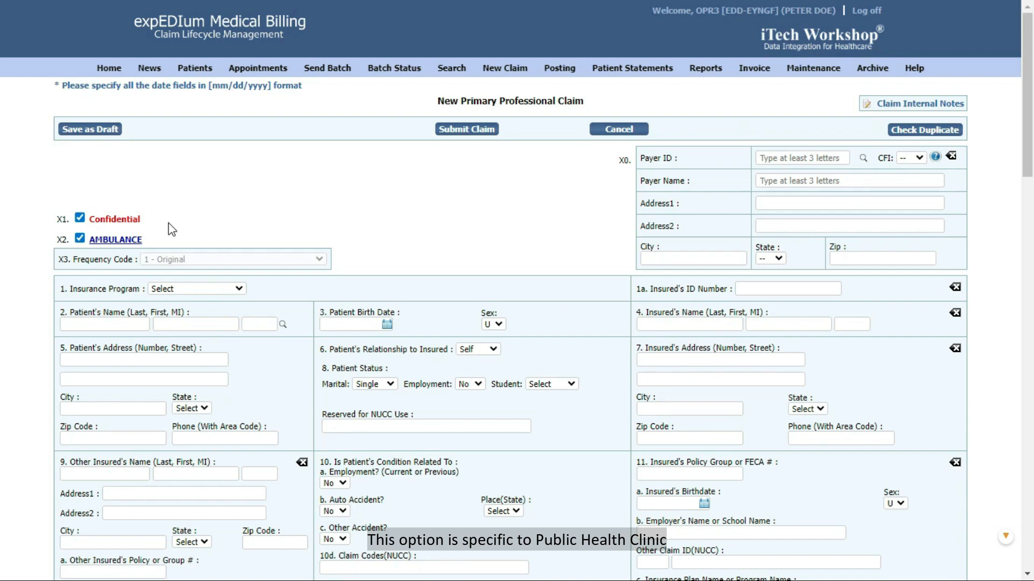
{"action": "left_click", "coordinate": [80, 218]}
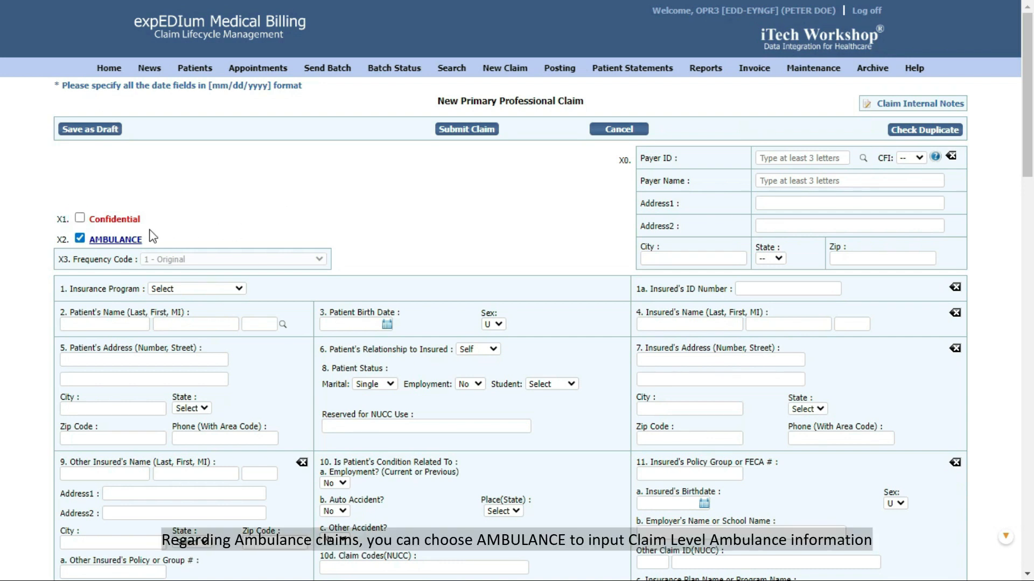
{"action": "left_click", "coordinate": [114, 242]}
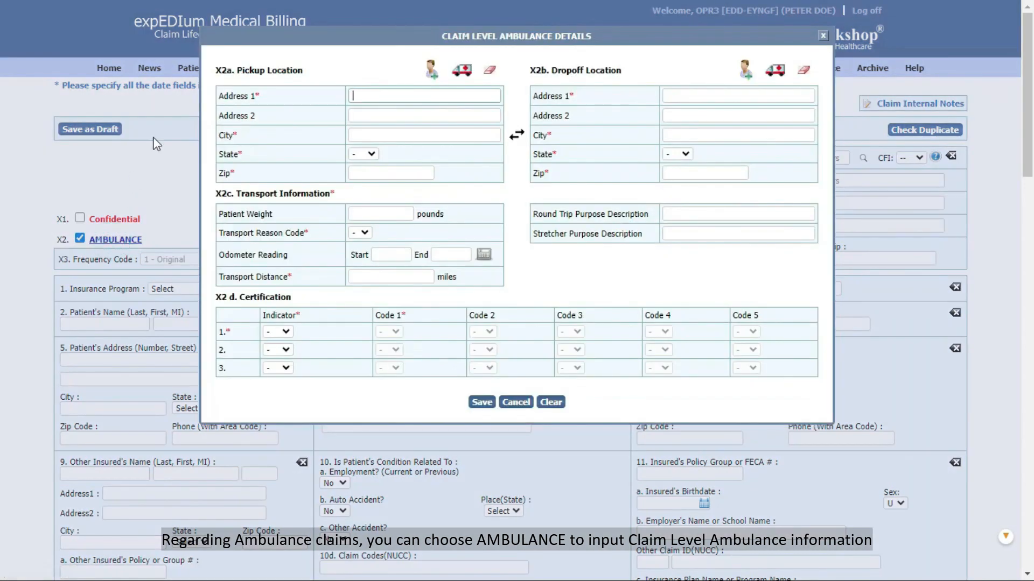
{"action": "left_click_drag", "start_coordinate": [352, 35], "coordinate": [355, 88]}
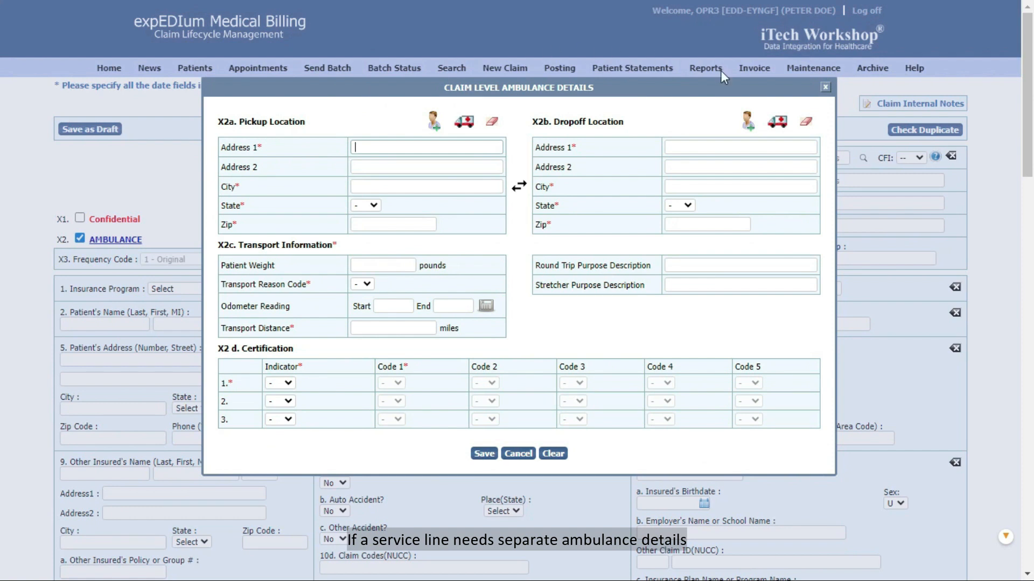
{"action": "left_click", "coordinate": [825, 86]}
{"action": "scroll", "coordinate": [602, 221], "scroll_direction": "down", "scroll_amount": 8}
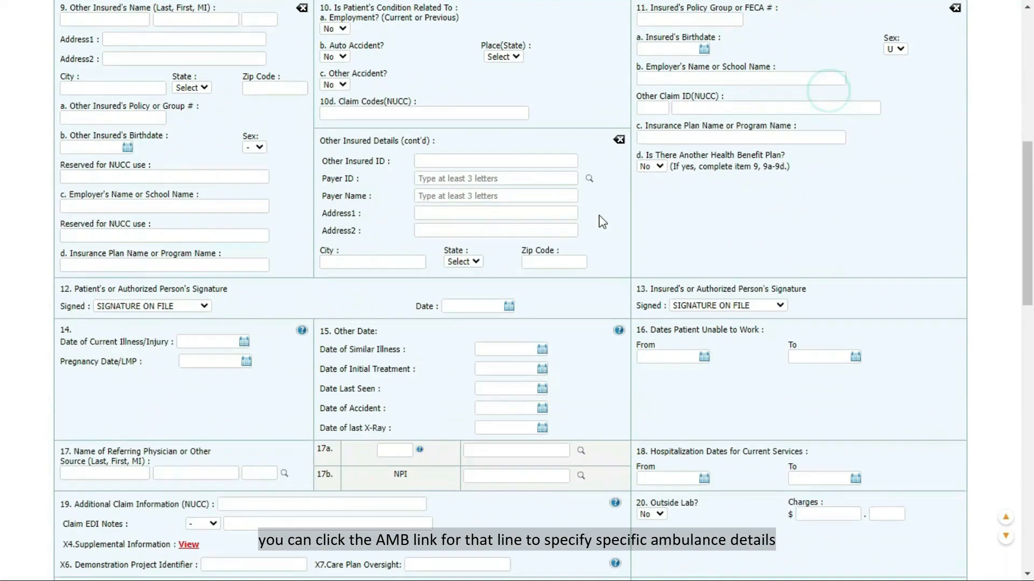
{"action": "scroll", "coordinate": [602, 222], "scroll_direction": "down", "scroll_amount": 5}
{"action": "left_click", "coordinate": [293, 109]}
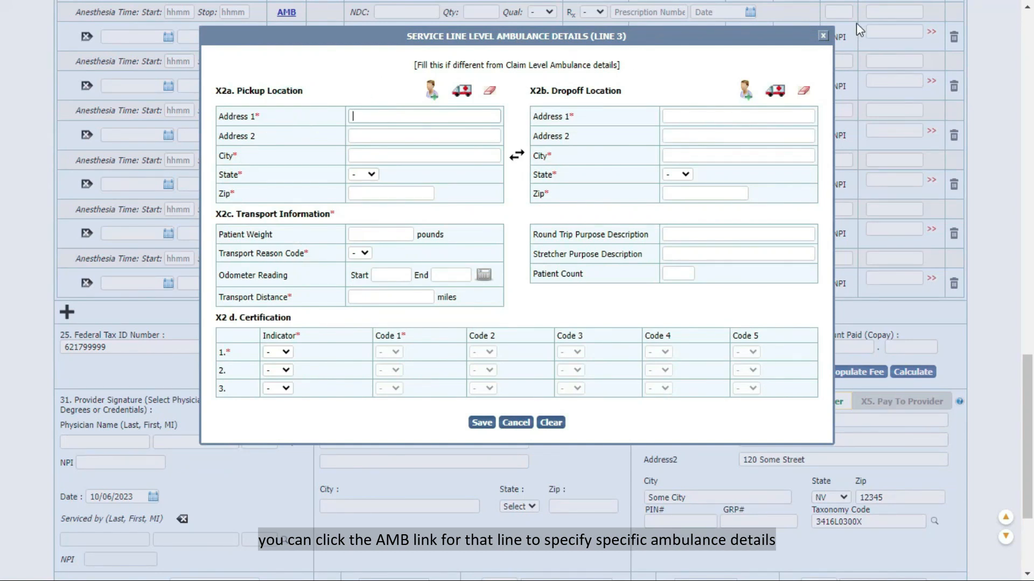
{"action": "left_click", "coordinate": [823, 36]}
{"action": "scroll", "coordinate": [819, 89], "scroll_direction": "up", "scroll_amount": 7}
{"action": "scroll", "coordinate": [819, 89], "scroll_direction": "up", "scroll_amount": 10}
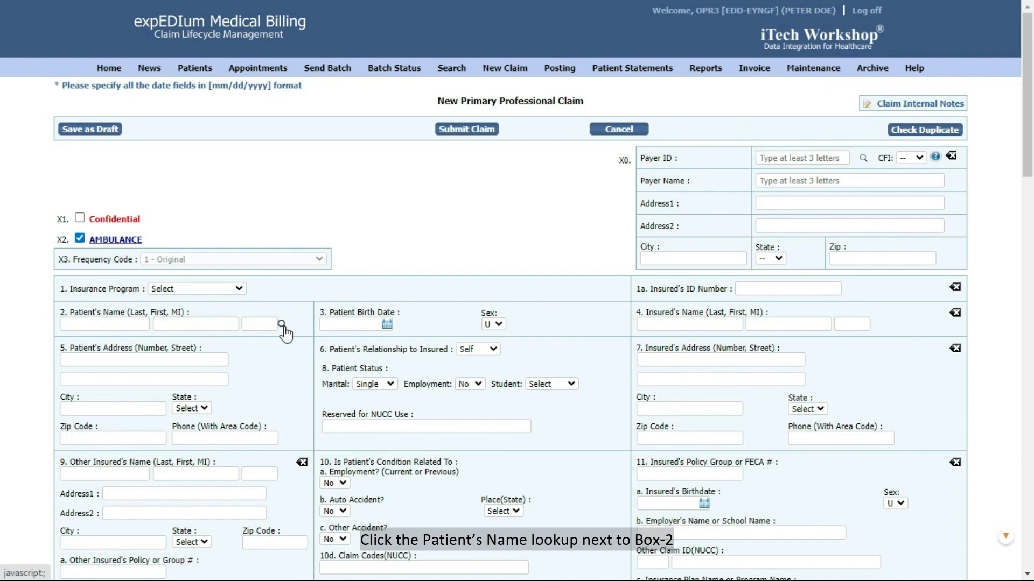
Search patients by first name in the Box 2 lookup and fill the claim from the match.
{"action": "left_click", "coordinate": [283, 326]}
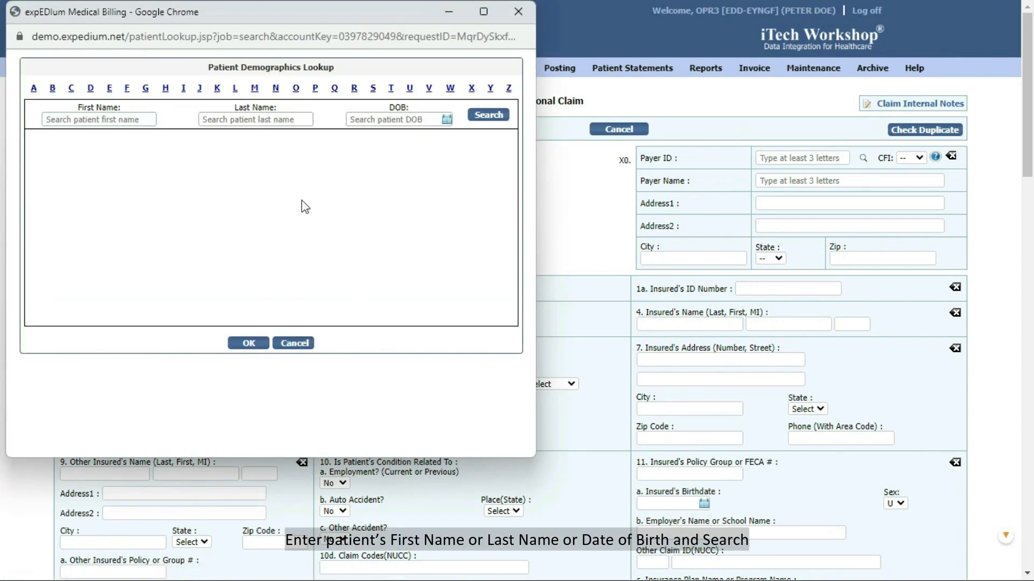
{"action": "left_click", "coordinate": [126, 120]}
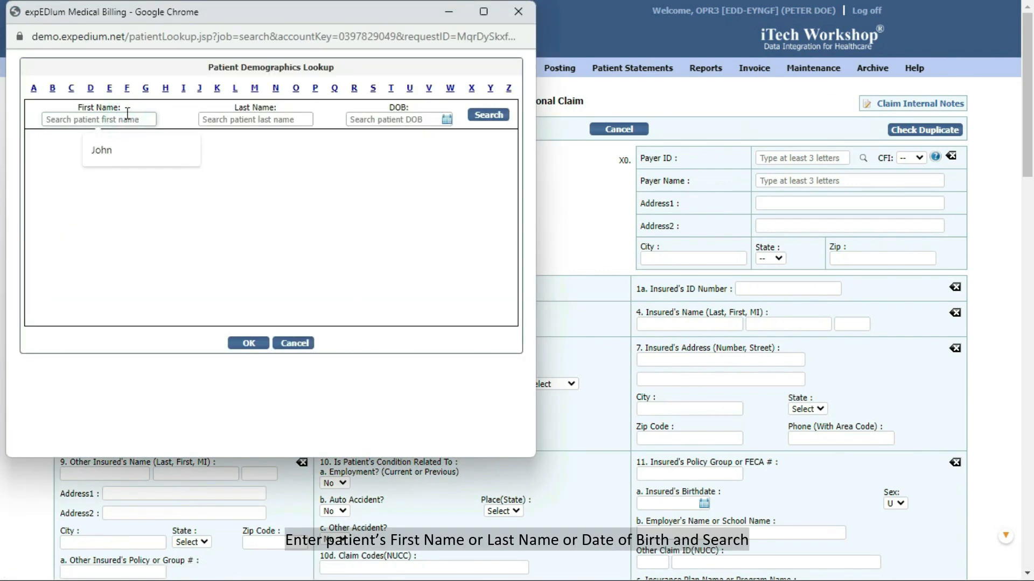
{"action": "type", "text": "John"}
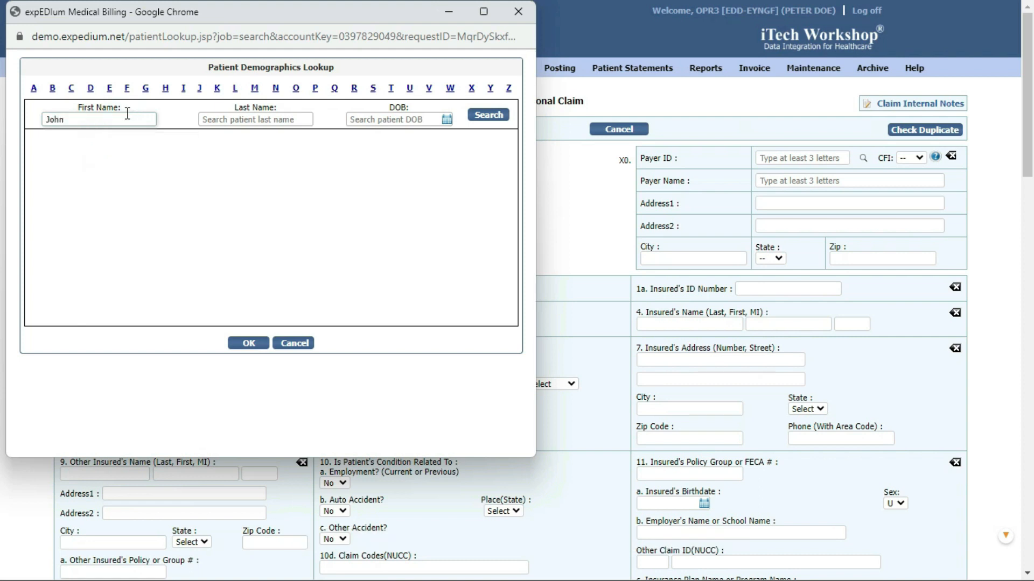
{"action": "left_click", "coordinate": [496, 116]}
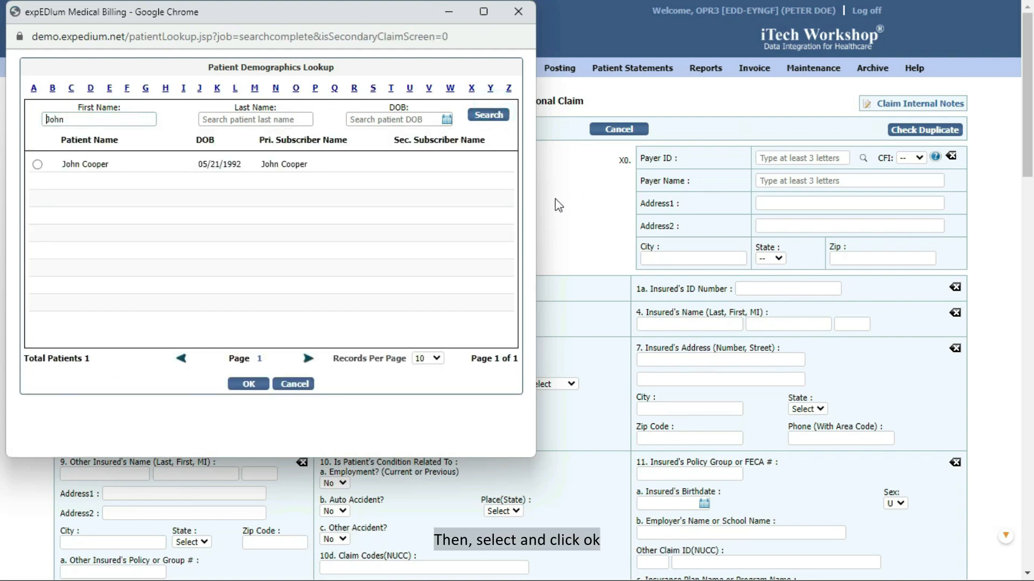
{"action": "left_click", "coordinate": [37, 165]}
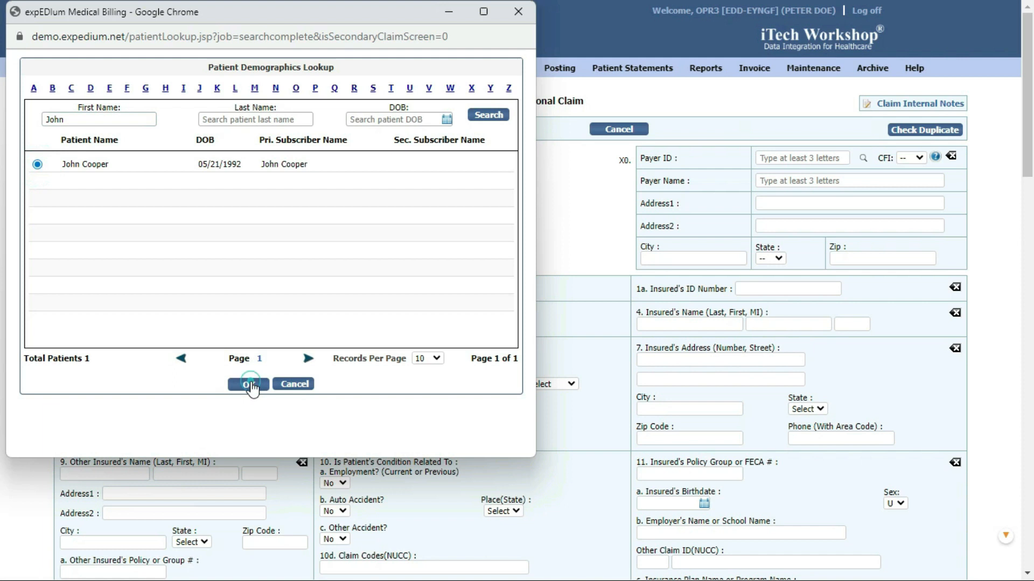
{"action": "left_click", "coordinate": [248, 384]}
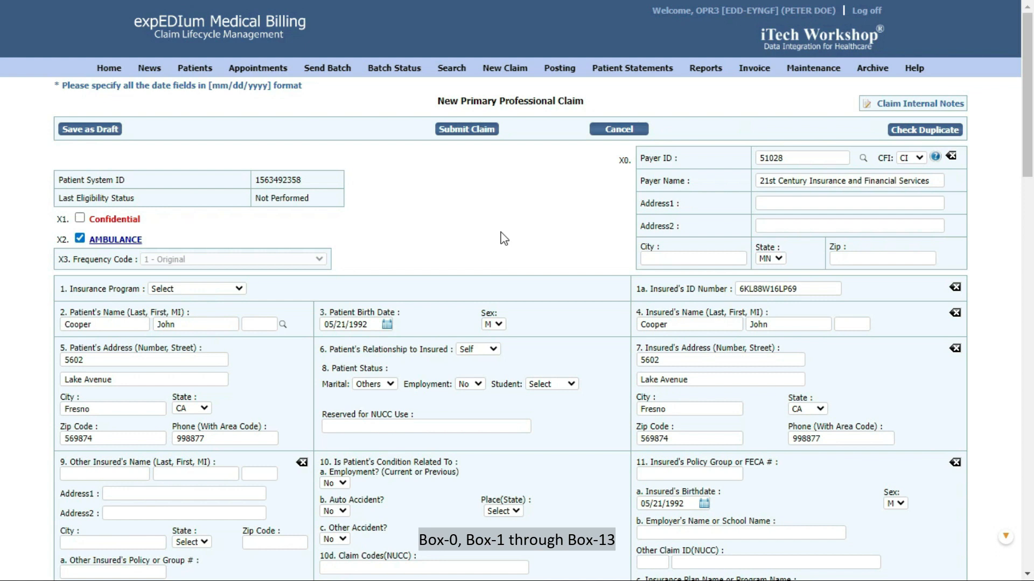
{"action": "scroll", "coordinate": [504, 238], "scroll_direction": "down", "scroll_amount": 10}
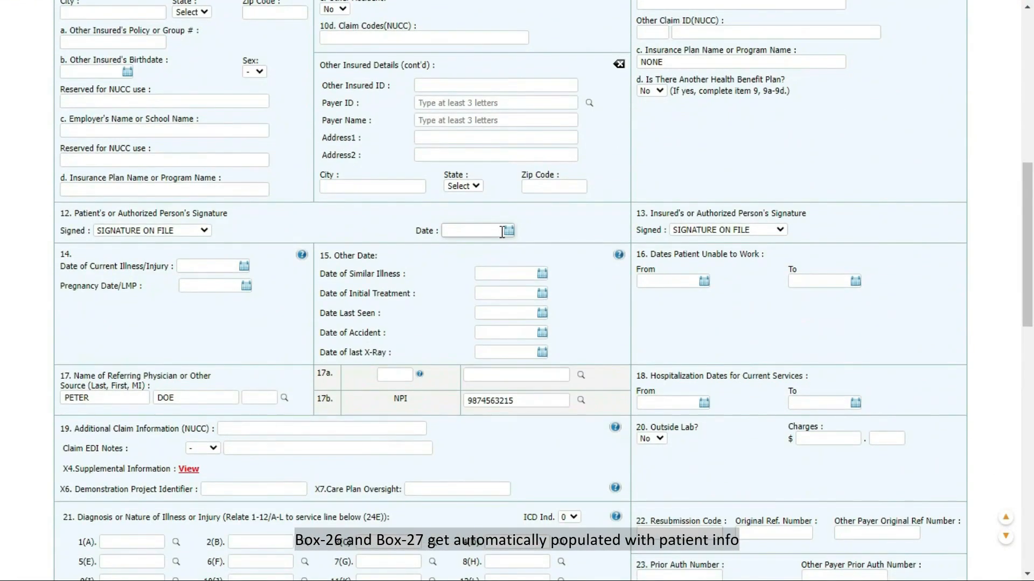
{"action": "scroll", "coordinate": [503, 231], "scroll_direction": "down", "scroll_amount": 4}
{"action": "scroll", "coordinate": [503, 239], "scroll_direction": "down", "scroll_amount": 1}
{"action": "scroll", "coordinate": [504, 238], "scroll_direction": "down", "scroll_amount": 8}
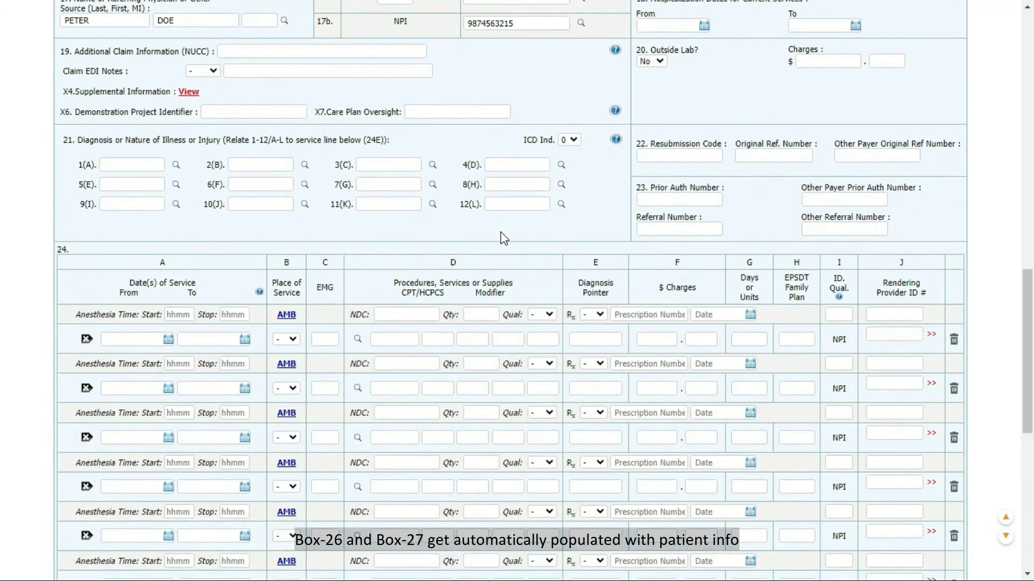
{"action": "scroll", "coordinate": [502, 232], "scroll_direction": "down", "scroll_amount": 1}
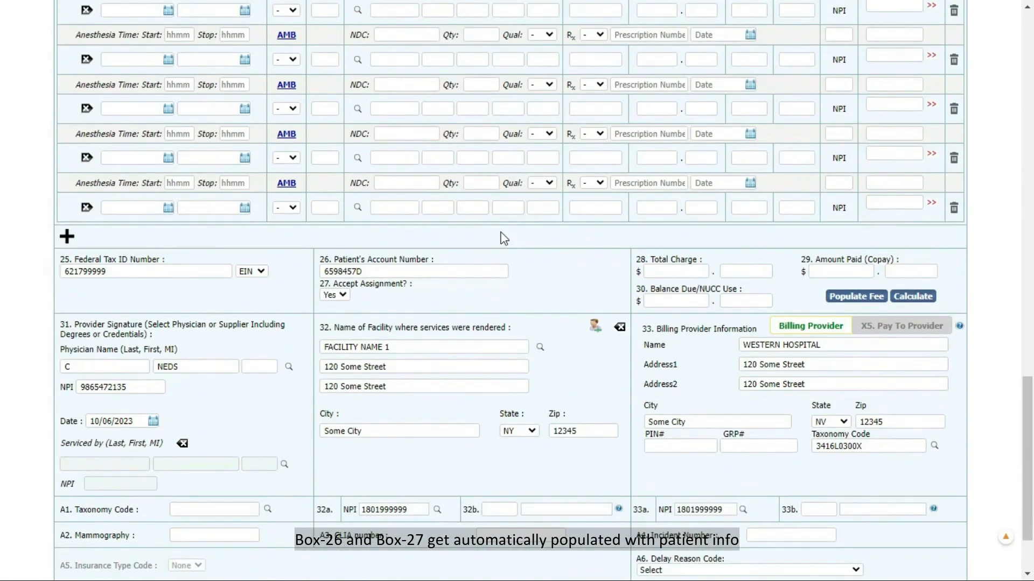
{"action": "scroll", "coordinate": [501, 232], "scroll_direction": "up", "scroll_amount": 14}
{"action": "scroll", "coordinate": [502, 232], "scroll_direction": "up", "scroll_amount": 10}
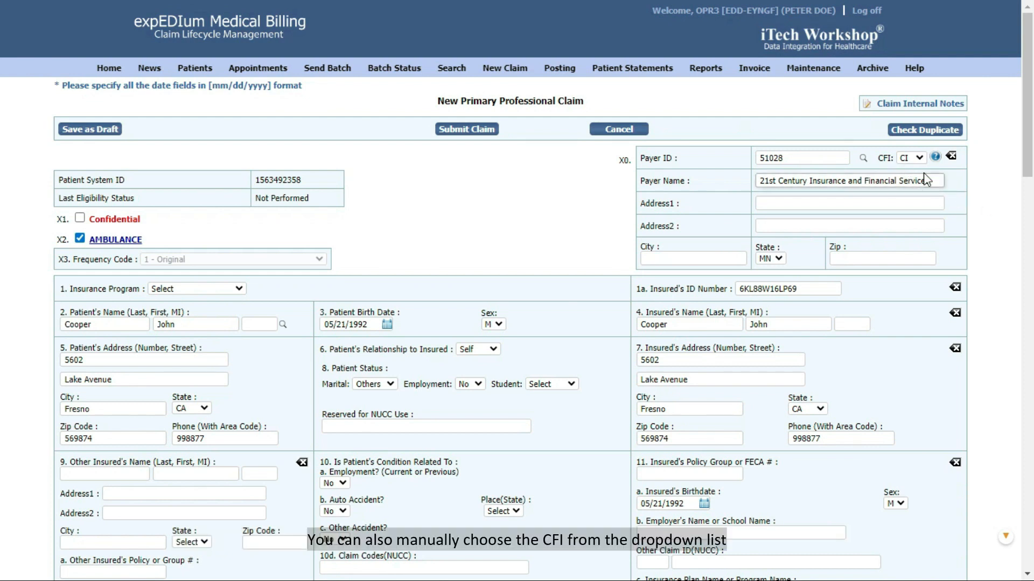
{"action": "left_click", "coordinate": [914, 159]}
{"action": "left_click", "coordinate": [914, 158]}
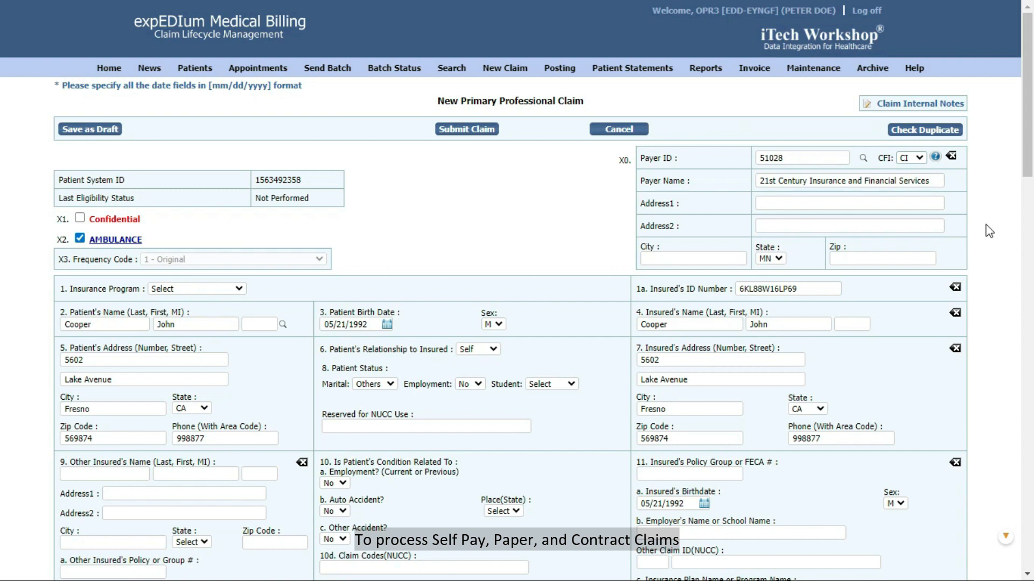
{"action": "left_click", "coordinate": [862, 159]}
{"action": "left_click", "coordinate": [94, 136]}
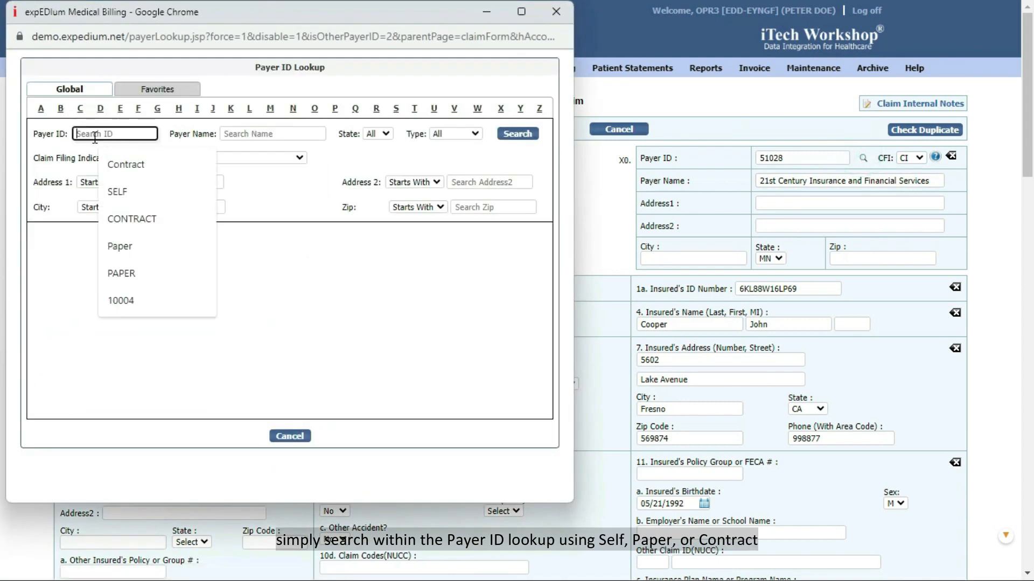
{"action": "type", "text": "SE"}
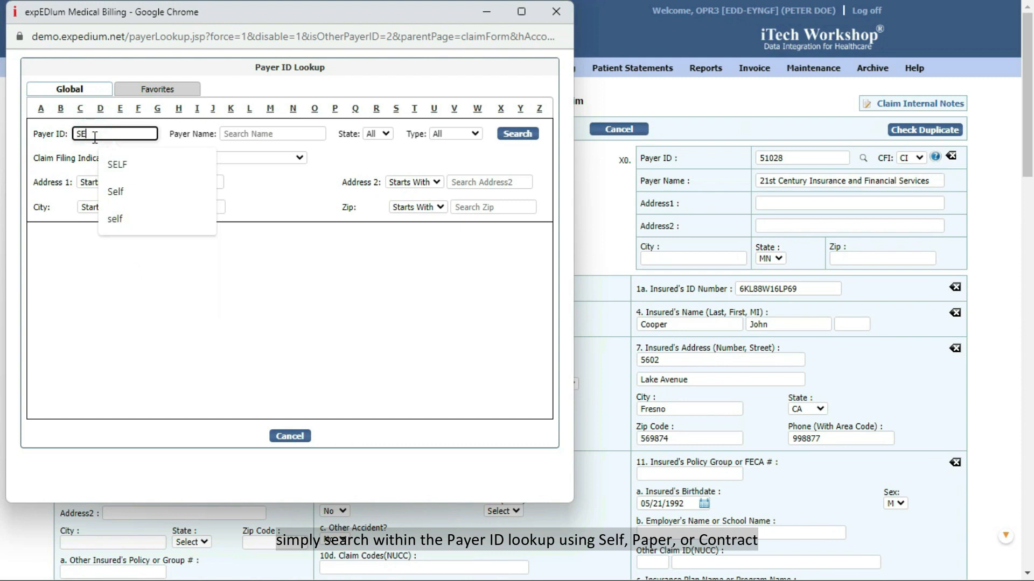
{"action": "type", "text": "LF"}
{"action": "left_click", "coordinate": [514, 134]}
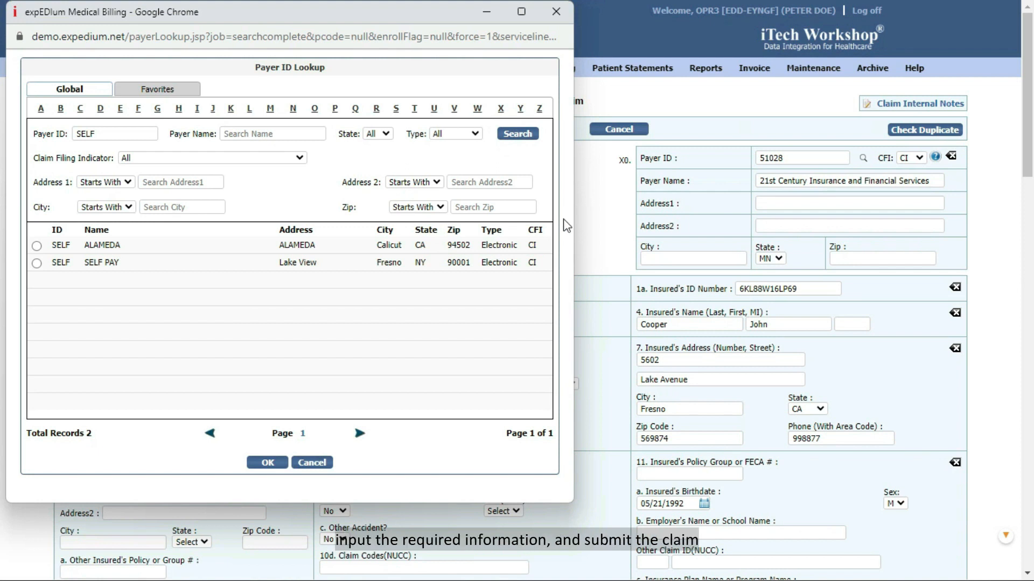
{"action": "left_click", "coordinate": [557, 11]}
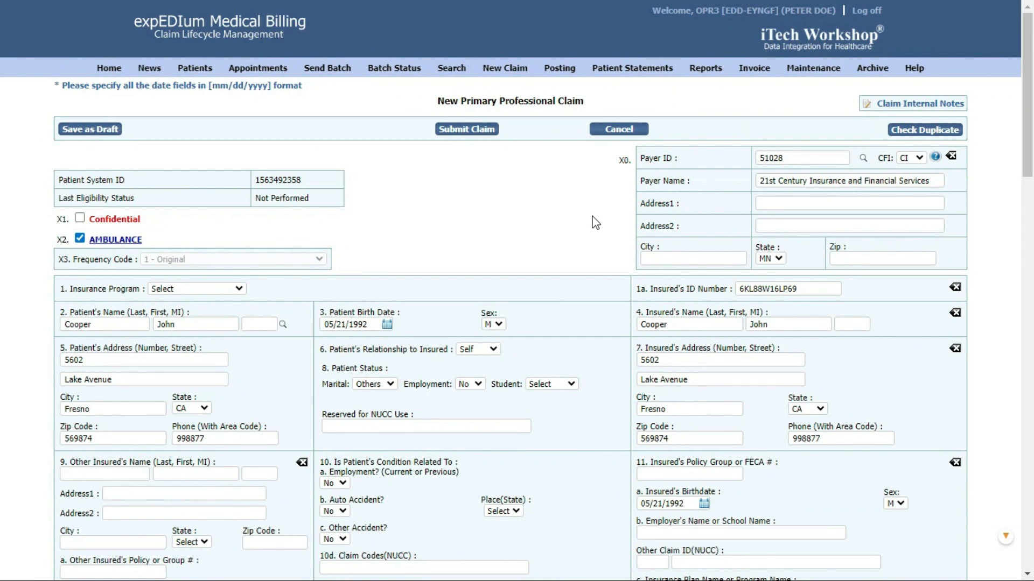
Fill Box 21 diagnosis 1(A) with ICD-10 code A00.9 (Cholera, unspecified).
{"action": "scroll", "coordinate": [595, 223], "scroll_direction": "down", "scroll_amount": 5}
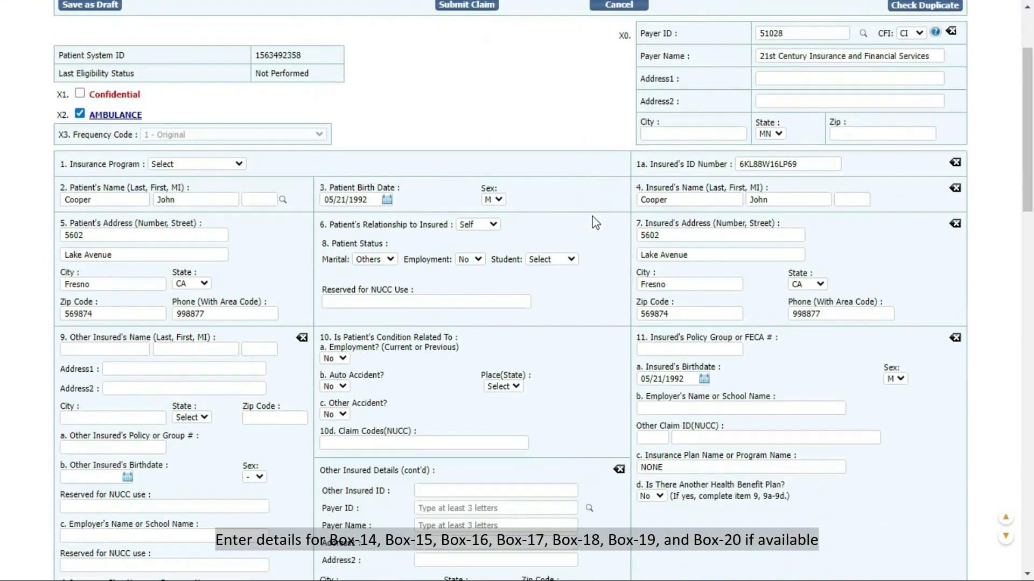
{"action": "scroll", "coordinate": [595, 222], "scroll_direction": "down", "scroll_amount": 4}
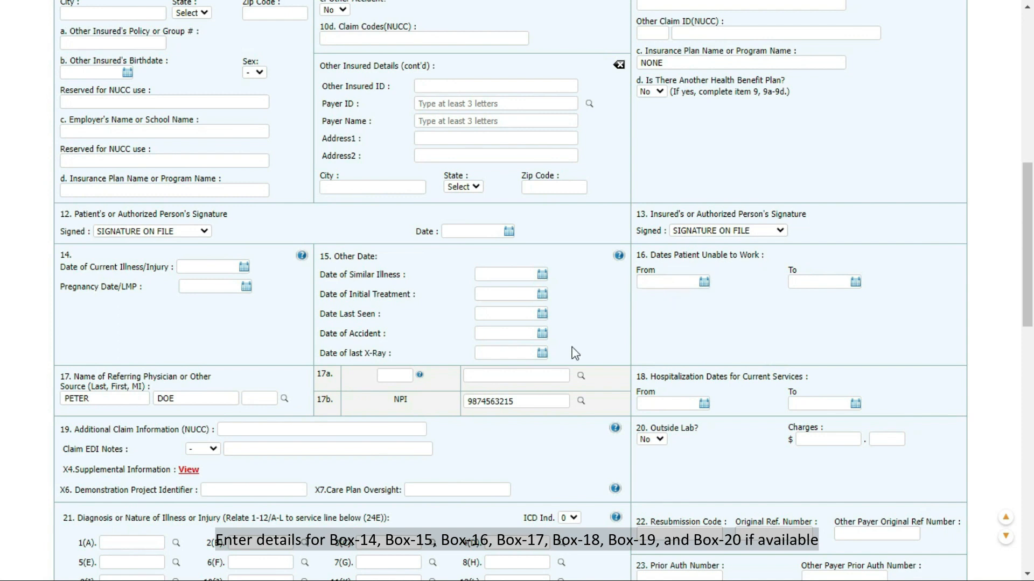
{"action": "scroll", "coordinate": [819, 390], "scroll_direction": "down", "scroll_amount": 3}
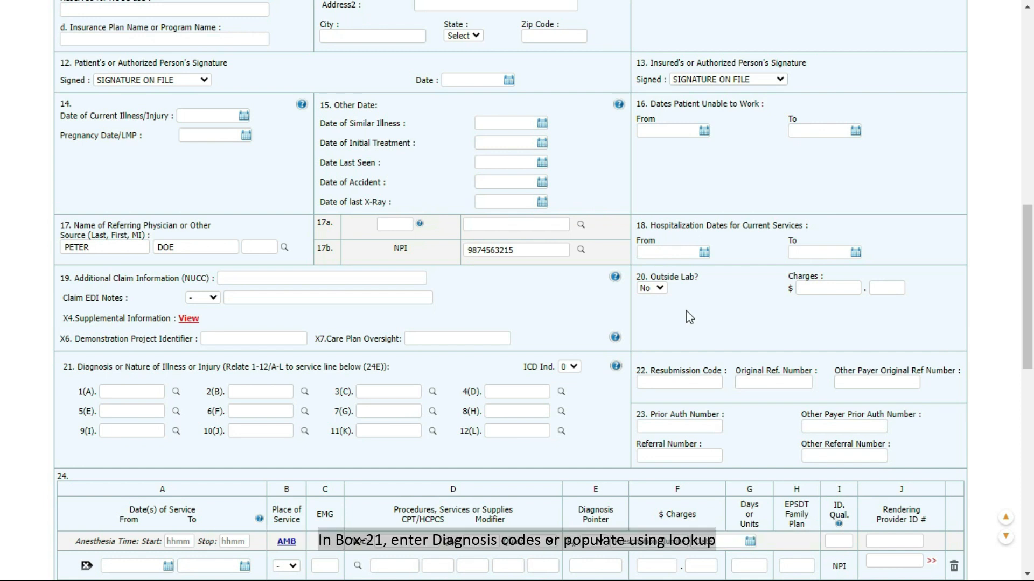
{"action": "scroll", "coordinate": [686, 311], "scroll_direction": "down", "scroll_amount": 3}
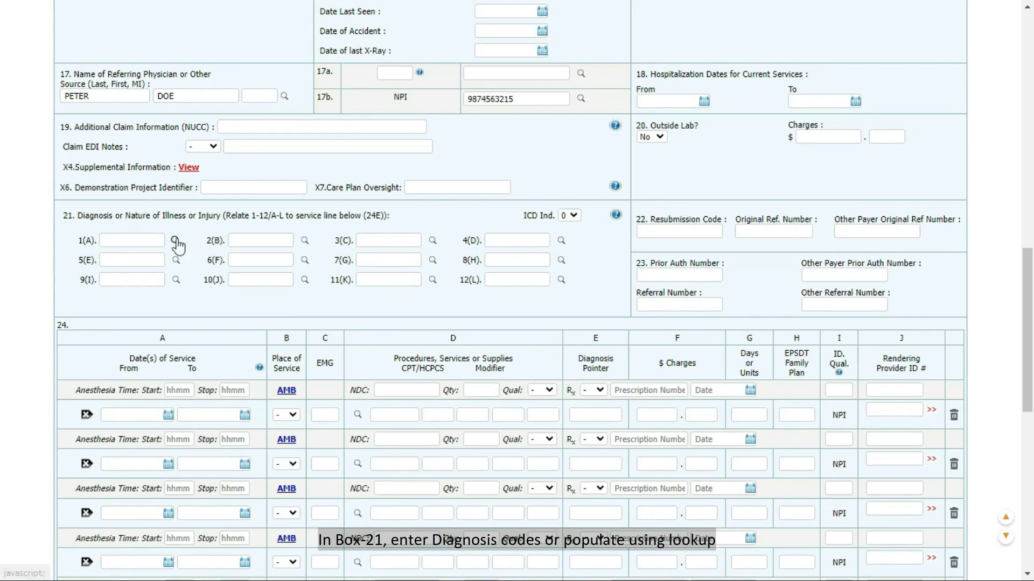
{"action": "left_click", "coordinate": [175, 240]}
{"action": "left_click", "coordinate": [273, 86]}
{"action": "left_click", "coordinate": [316, 87]}
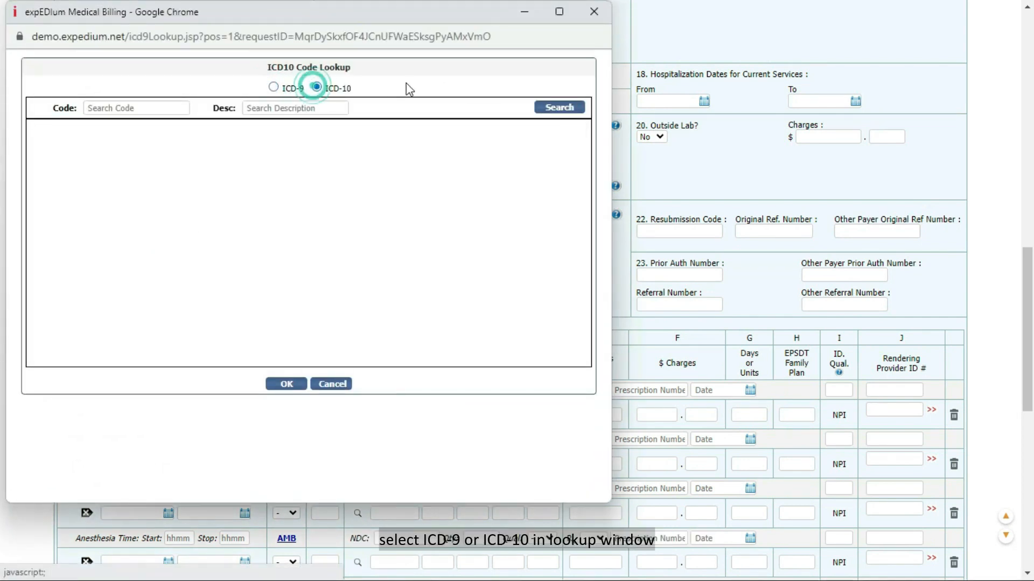
{"action": "left_click", "coordinate": [571, 109]}
{"action": "left_click", "coordinate": [47, 200]}
{"action": "left_click", "coordinate": [286, 420]}
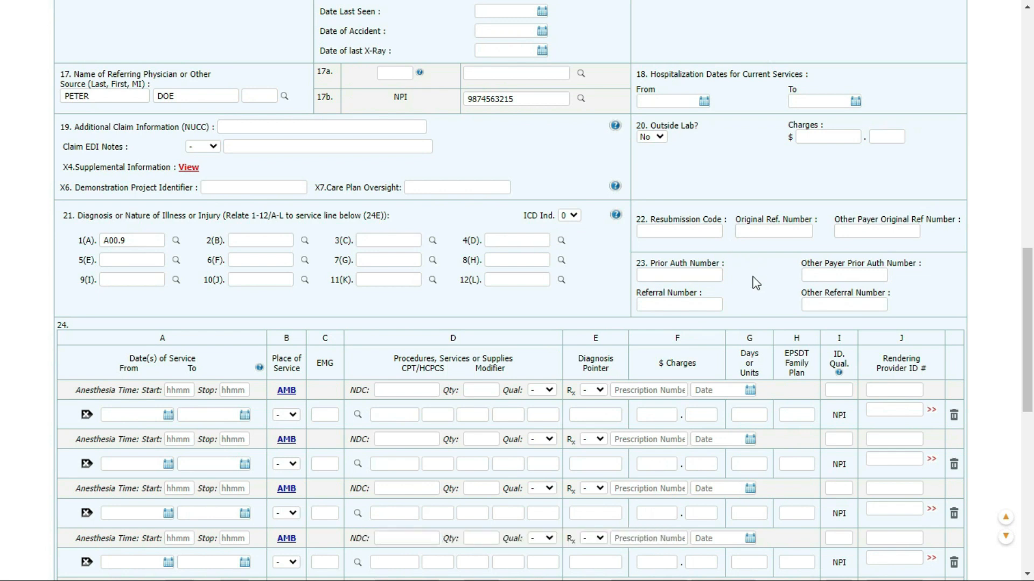
{"action": "scroll", "coordinate": [824, 267], "scroll_direction": "down", "scroll_amount": 3}
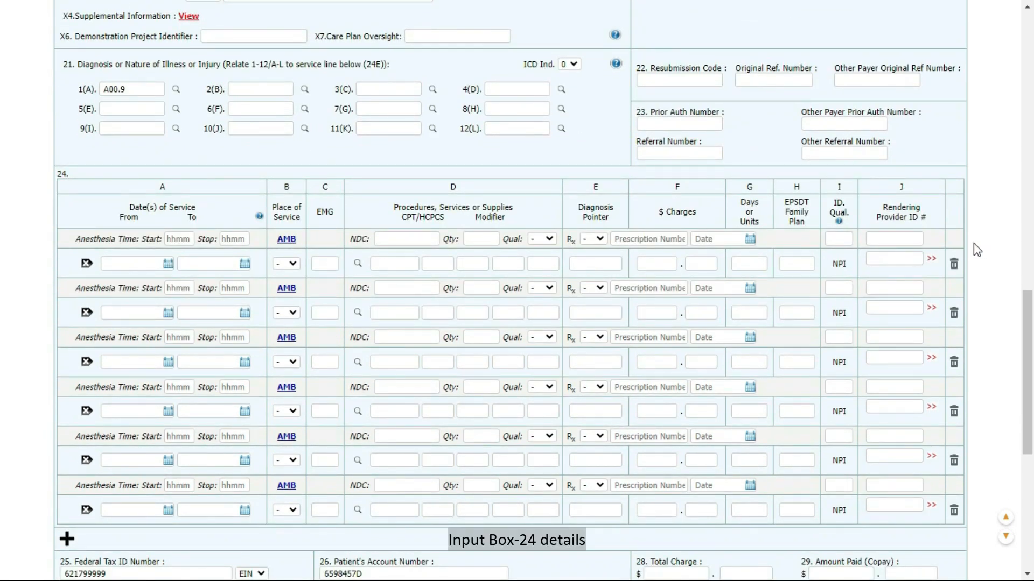
Give service line 1 dates 10/01/2023, place of service 02 and procedure 00102.
{"action": "left_click", "coordinate": [171, 259]}
{"action": "left_click", "coordinate": [260, 320]}
{"action": "left_click", "coordinate": [244, 263]}
{"action": "left_click", "coordinate": [341, 317]}
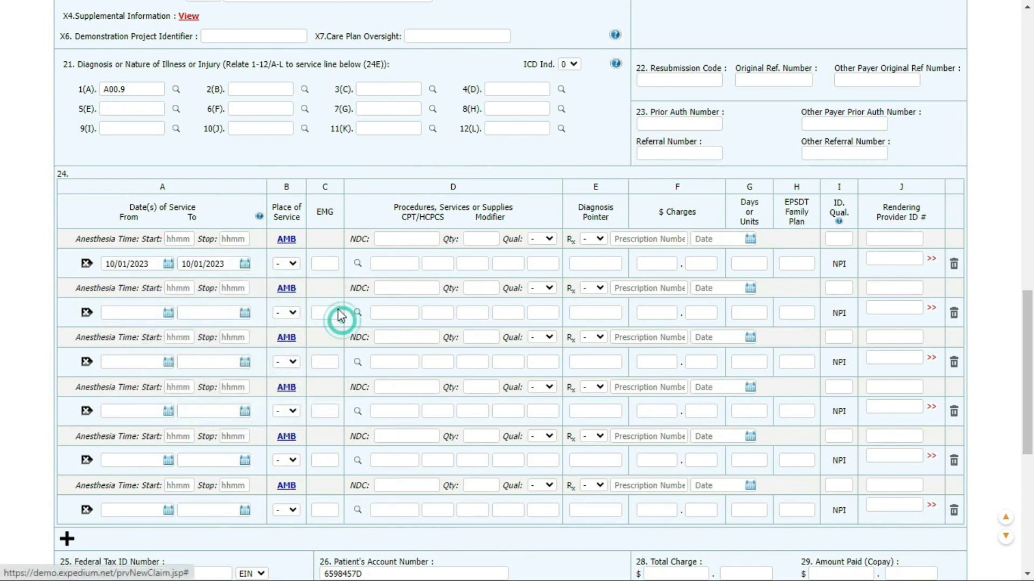
{"action": "left_click", "coordinate": [288, 264]}
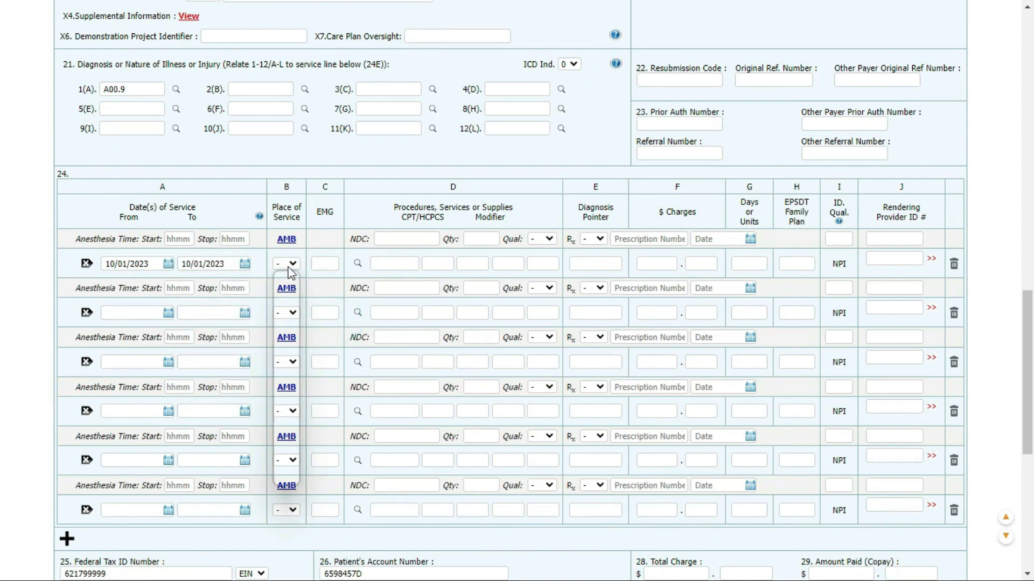
{"action": "left_click", "coordinate": [287, 297]}
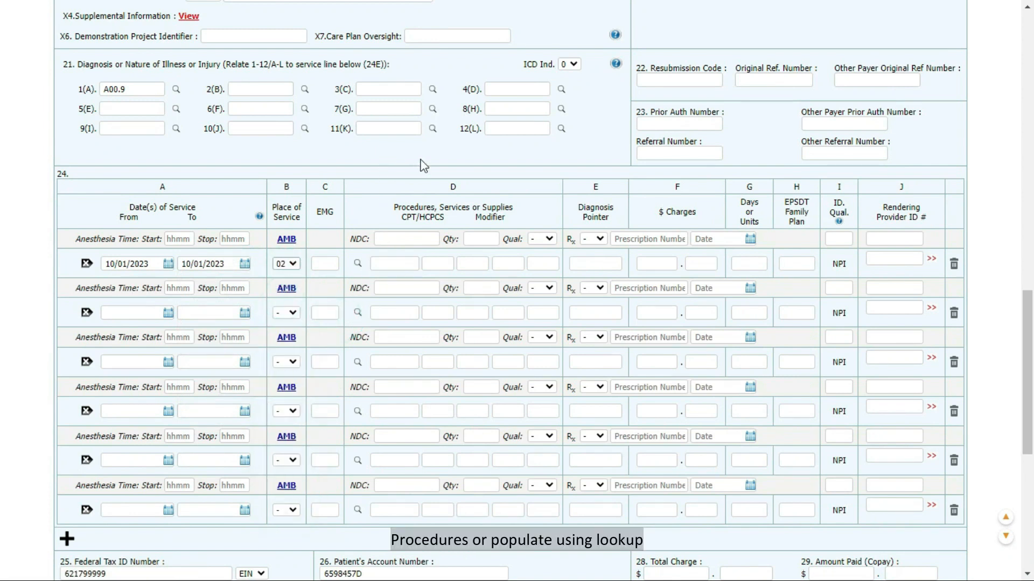
{"action": "left_click", "coordinate": [357, 264]}
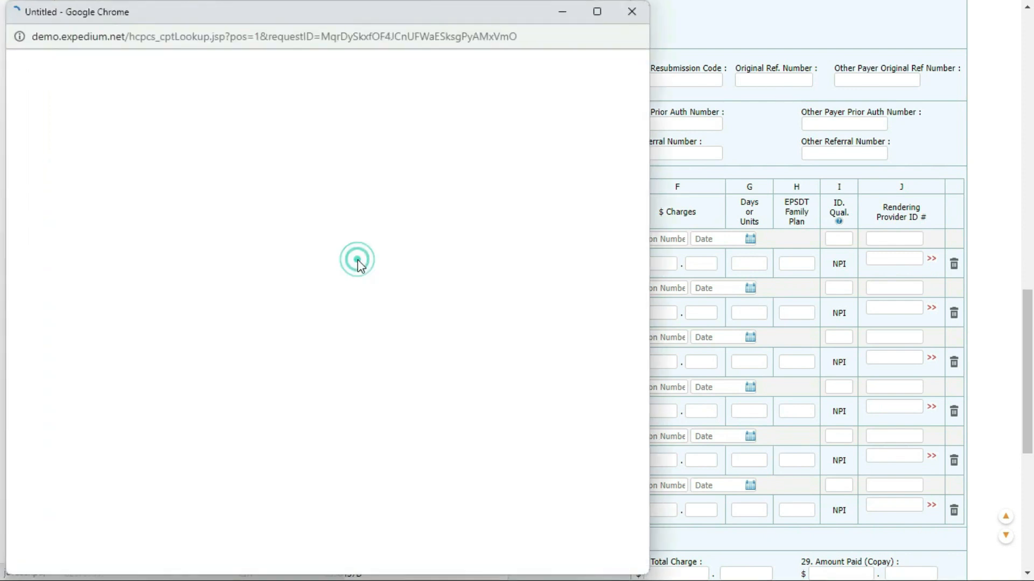
{"action": "left_click", "coordinate": [43, 273]}
{"action": "left_click", "coordinate": [305, 552]}
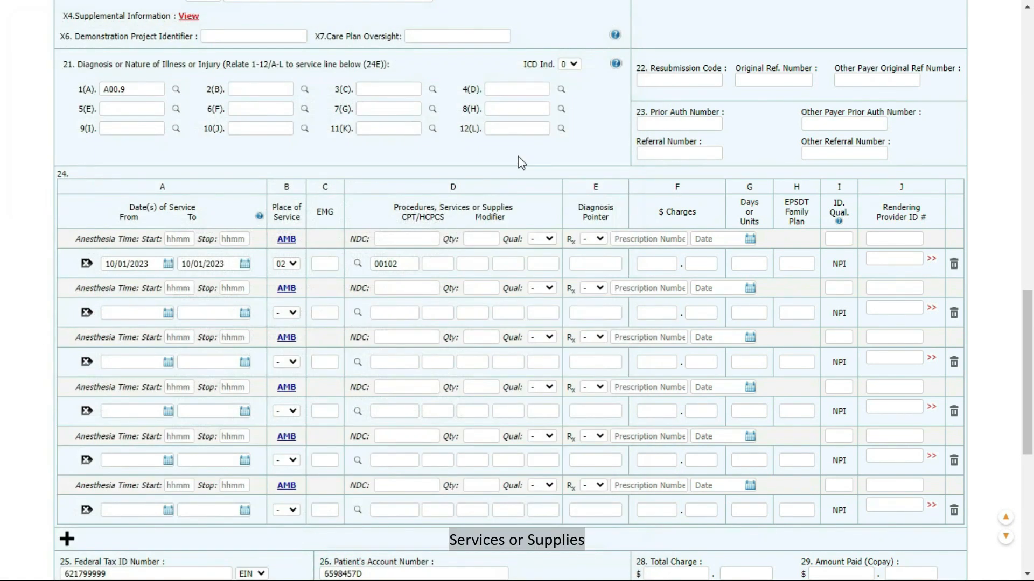
Enter line 1 modifiers 1 and 1, pointer 1, charge 100 and 1 unit, then add a blank line.
{"action": "left_click", "coordinate": [443, 264]}
{"action": "type", "text": "1"}
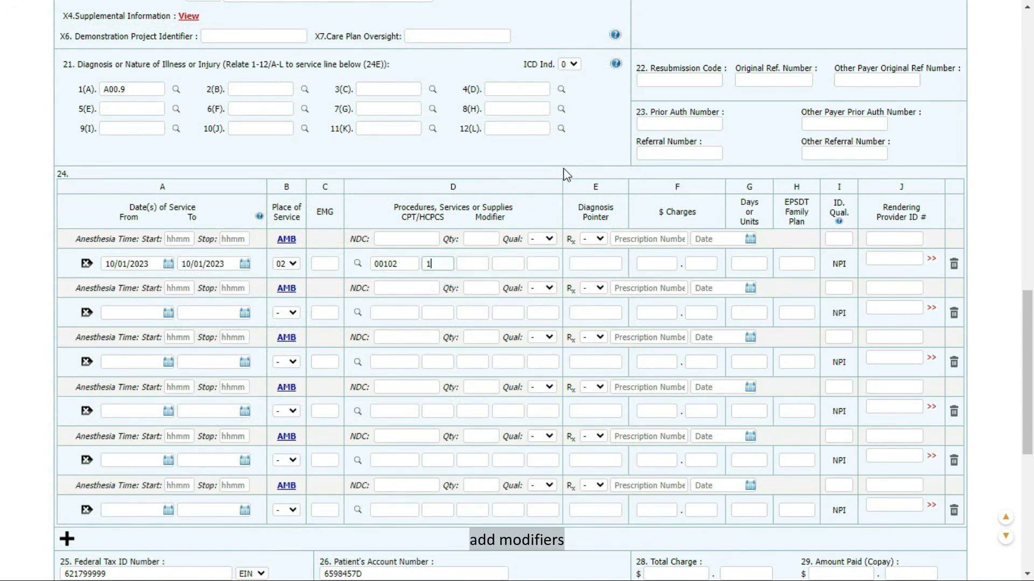
{"action": "left_click", "coordinate": [484, 264]}
{"action": "type", "text": "1"}
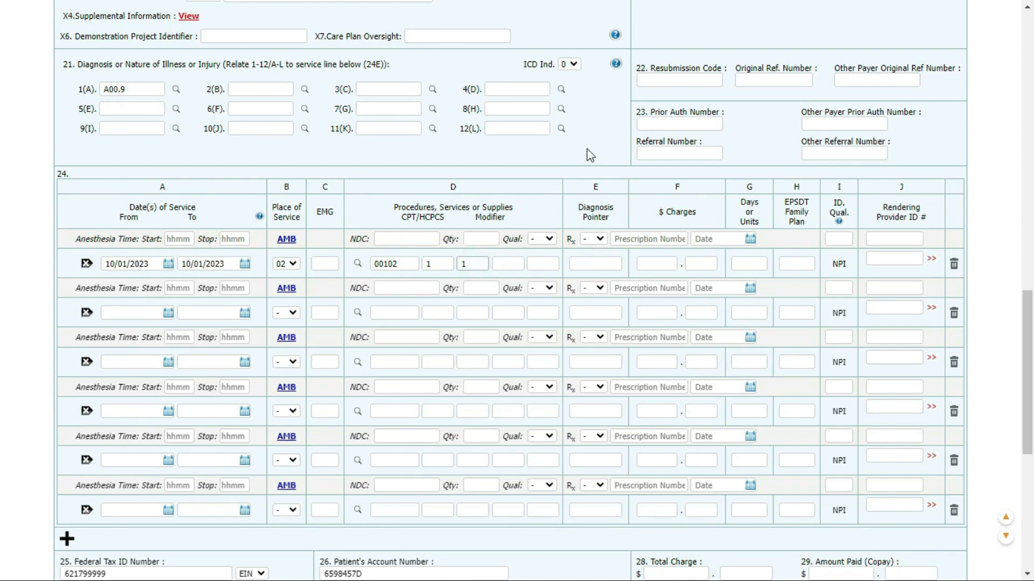
{"action": "left_click", "coordinate": [590, 264]}
{"action": "type", "text": "1"}
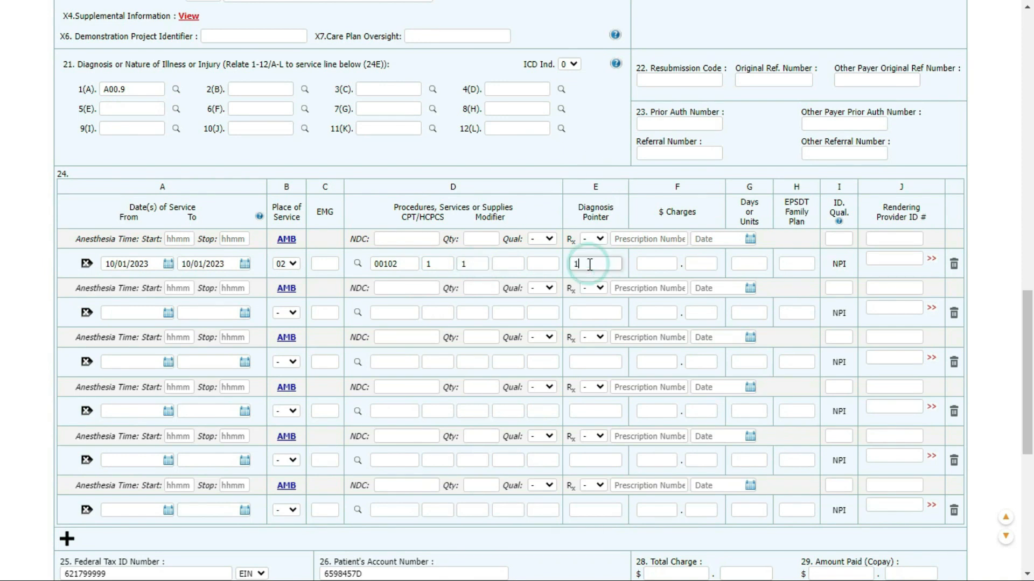
{"action": "left_click", "coordinate": [649, 264]}
{"action": "type", "text": "100"}
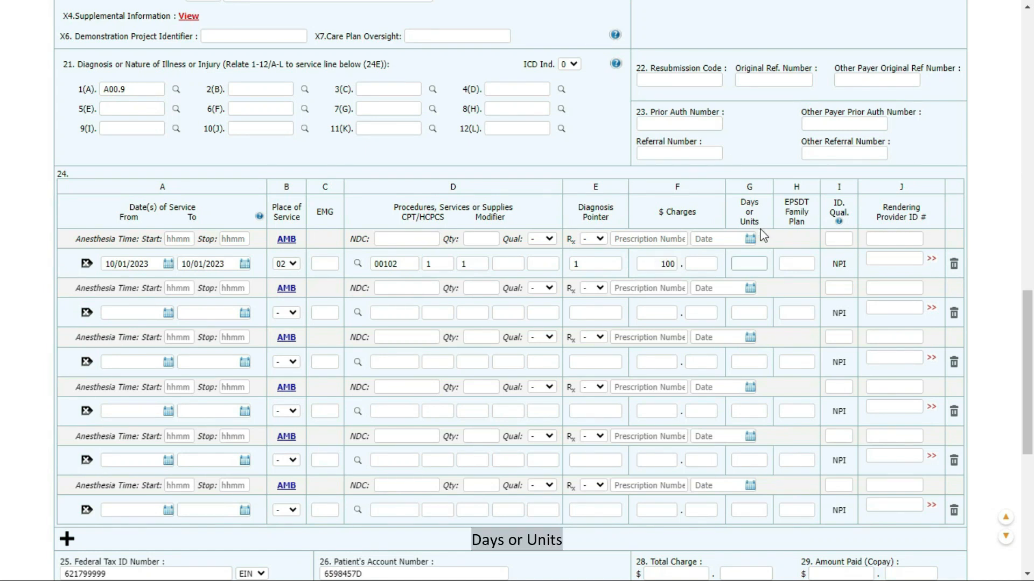
{"action": "type", "text": "1"}
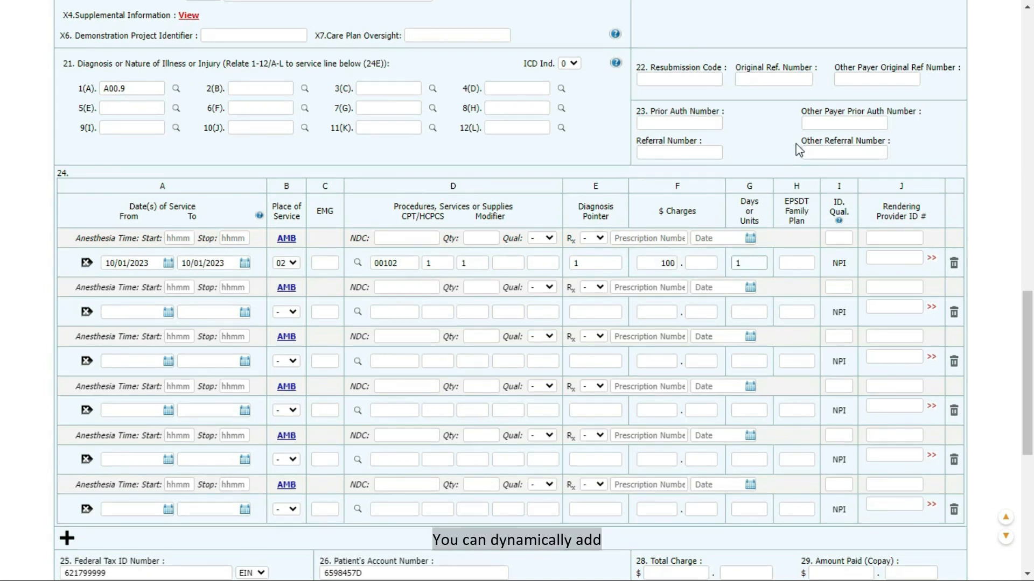
{"action": "scroll", "coordinate": [819, 150], "scroll_direction": "down", "scroll_amount": 3}
{"action": "left_click", "coordinate": [67, 388]}
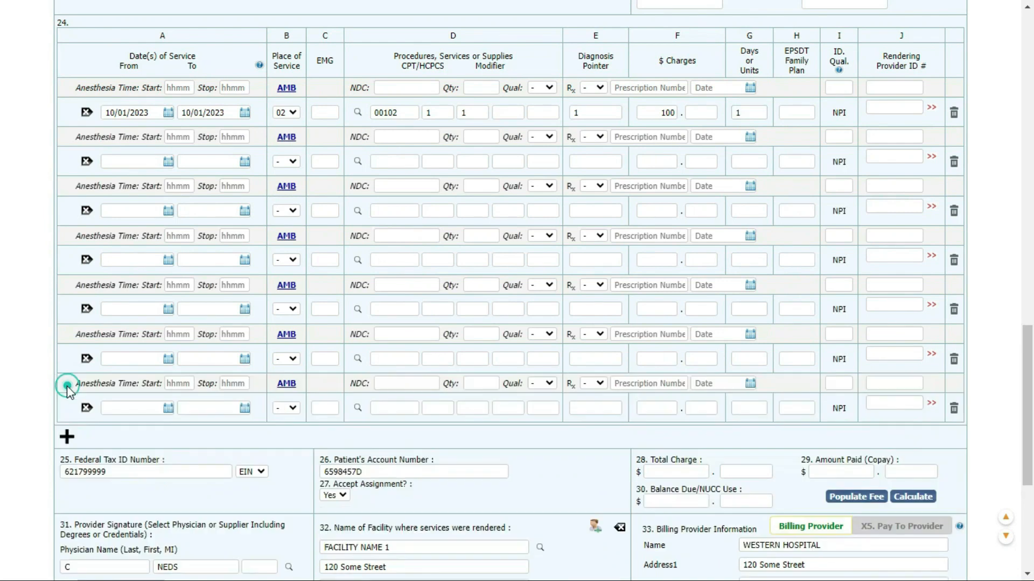
Delete the extra service line and calculate totals: $100.00 charge, $0.00 paid, $100.00 due.
{"action": "left_click", "coordinate": [954, 407]}
{"action": "key", "text": "Return"}
{"action": "scroll", "coordinate": [1000, 401], "scroll_direction": "down", "scroll_amount": 4}
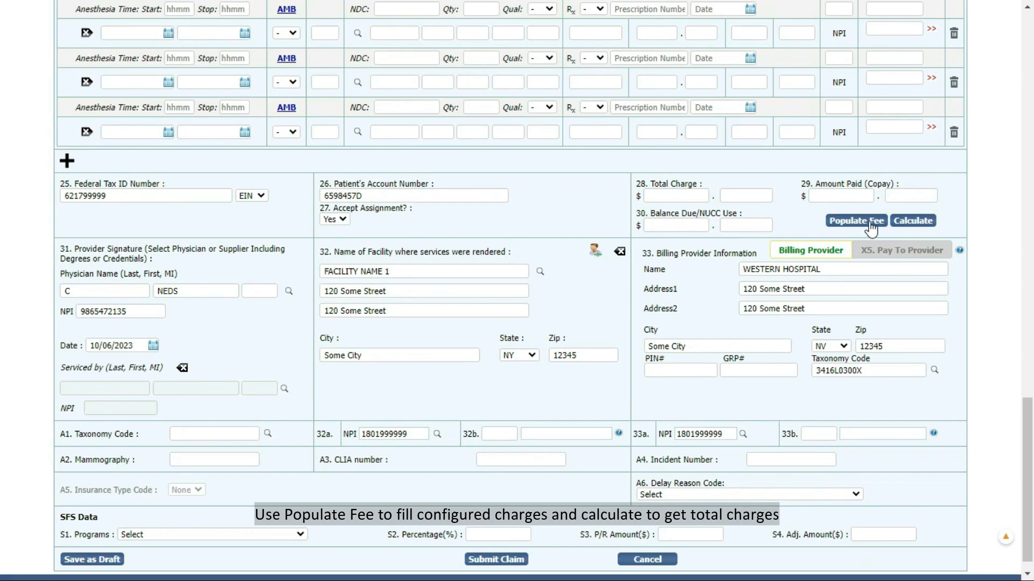
{"action": "left_click", "coordinate": [911, 221]}
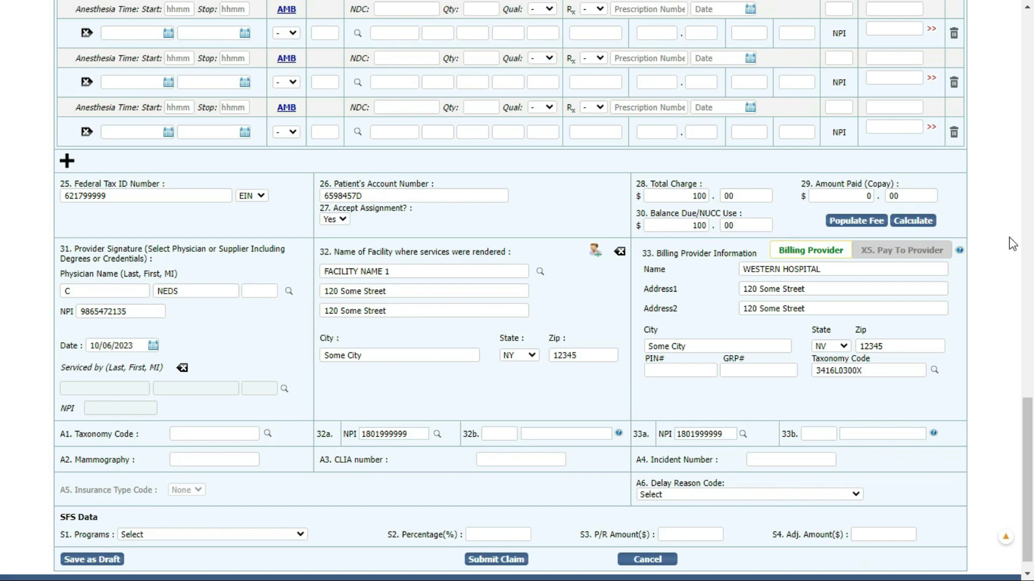
{"action": "scroll", "coordinate": [994, 191], "scroll_direction": "down", "scroll_amount": 1}
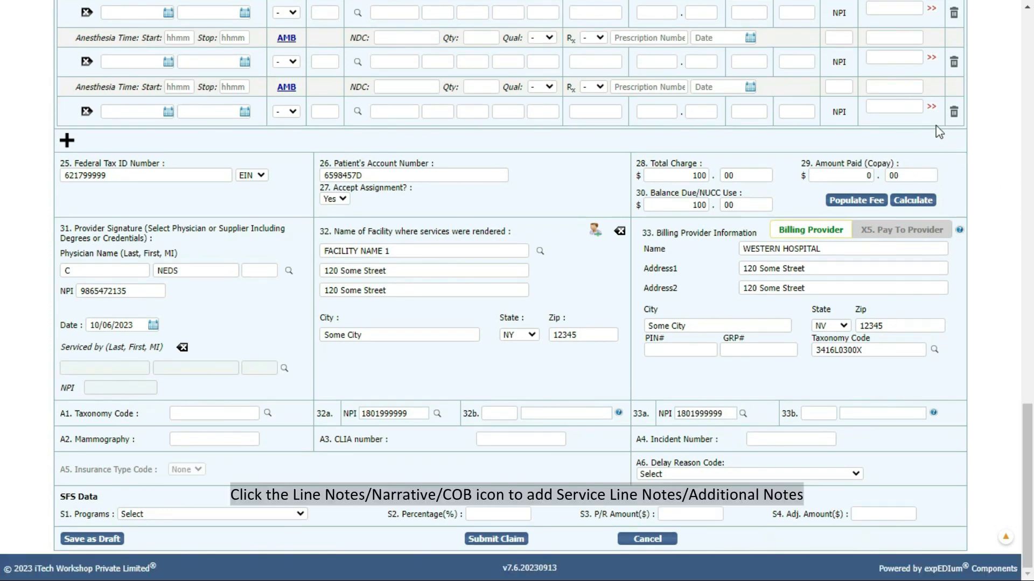
{"action": "left_click", "coordinate": [929, 109]}
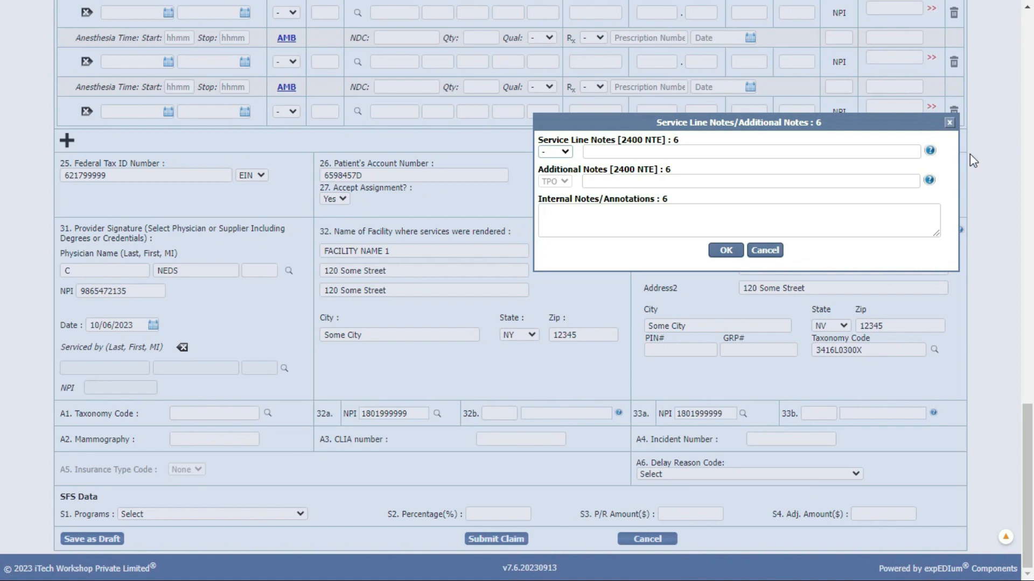
{"action": "left_click", "coordinate": [949, 122]}
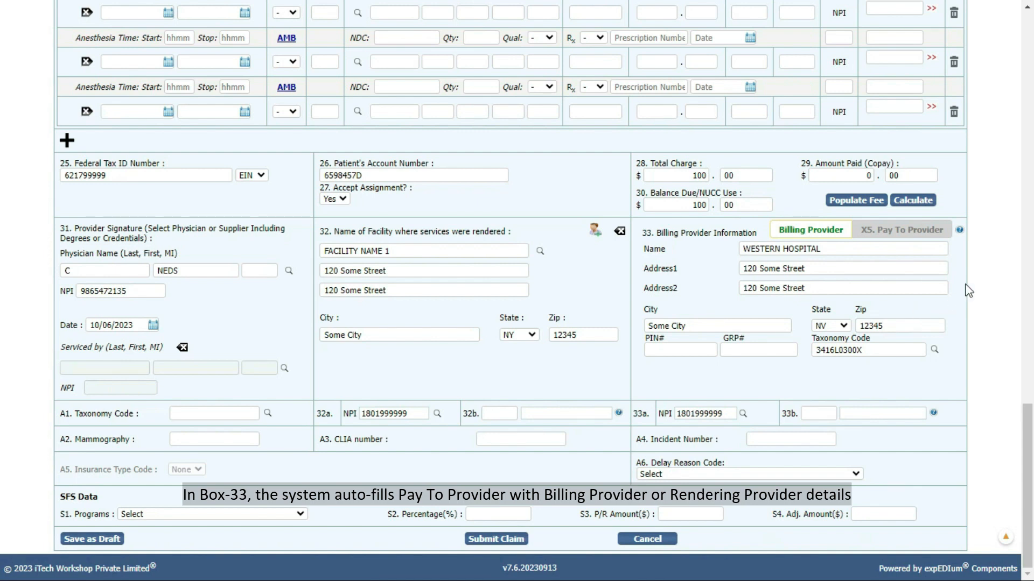
{"action": "left_click", "coordinate": [927, 231]}
{"action": "left_click", "coordinate": [829, 230]}
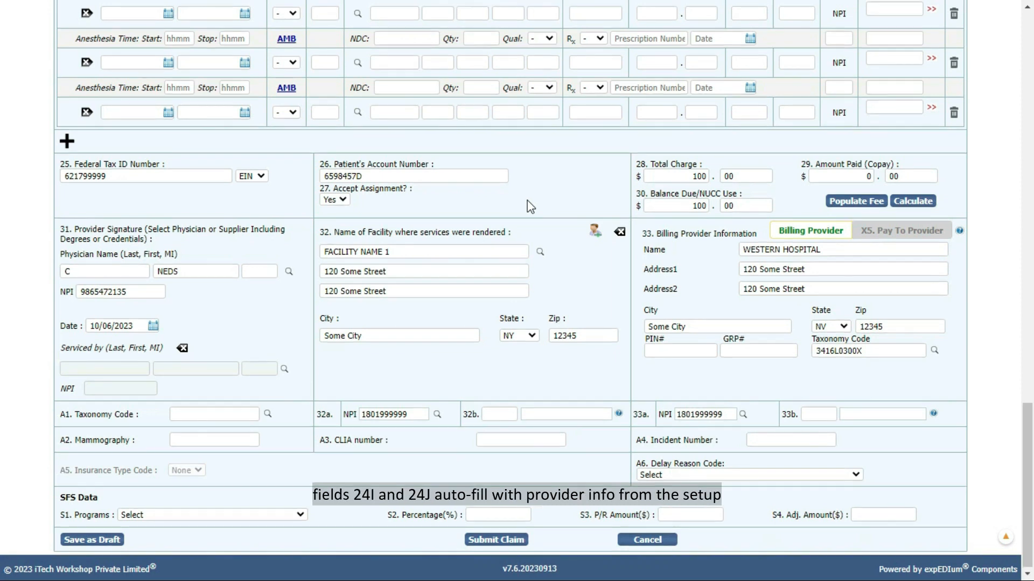
{"action": "scroll", "coordinate": [528, 203], "scroll_direction": "up", "scroll_amount": 7}
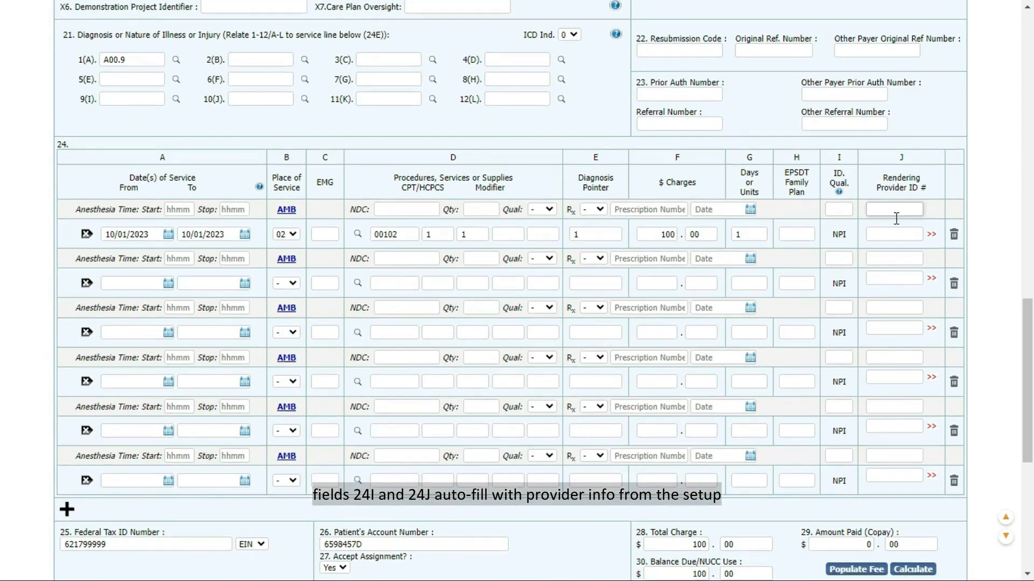
{"action": "scroll", "coordinate": [896, 218], "scroll_direction": "down", "scroll_amount": 7}
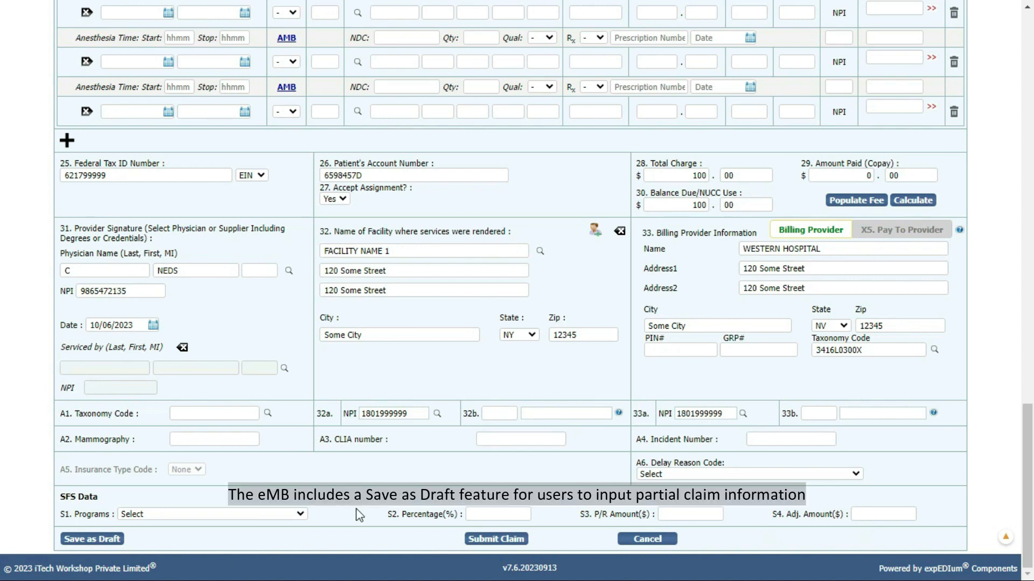
{"action": "left_click", "coordinate": [107, 542]}
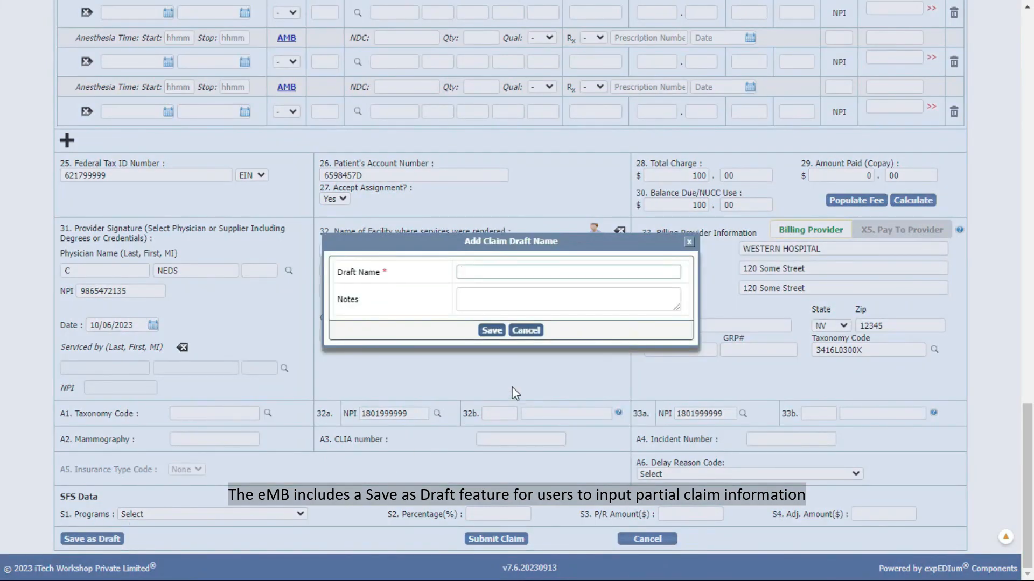
Save the professional claim as a draft named 'Test'.
{"action": "type", "text": "Test"}
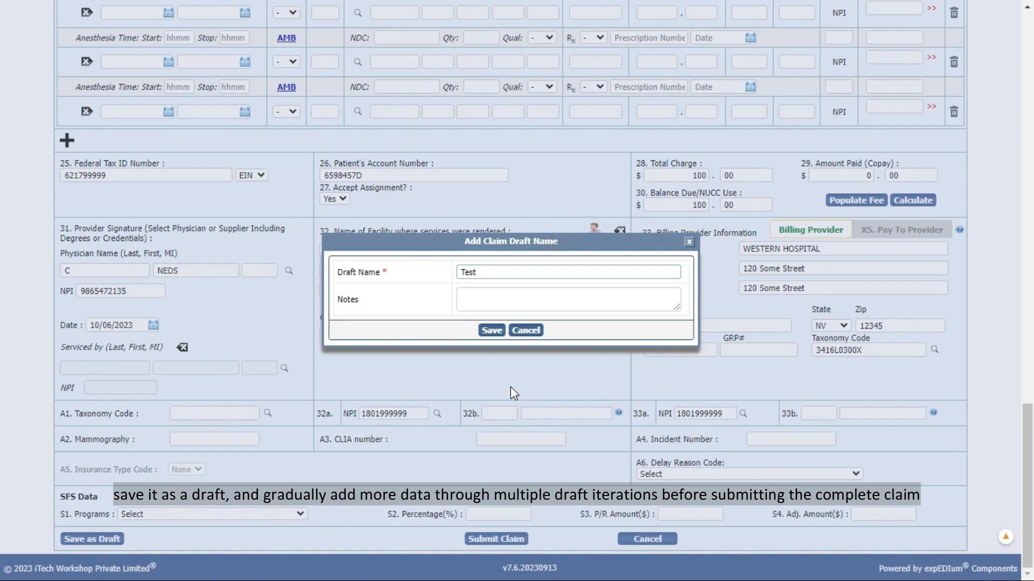
{"action": "left_click", "coordinate": [490, 330]}
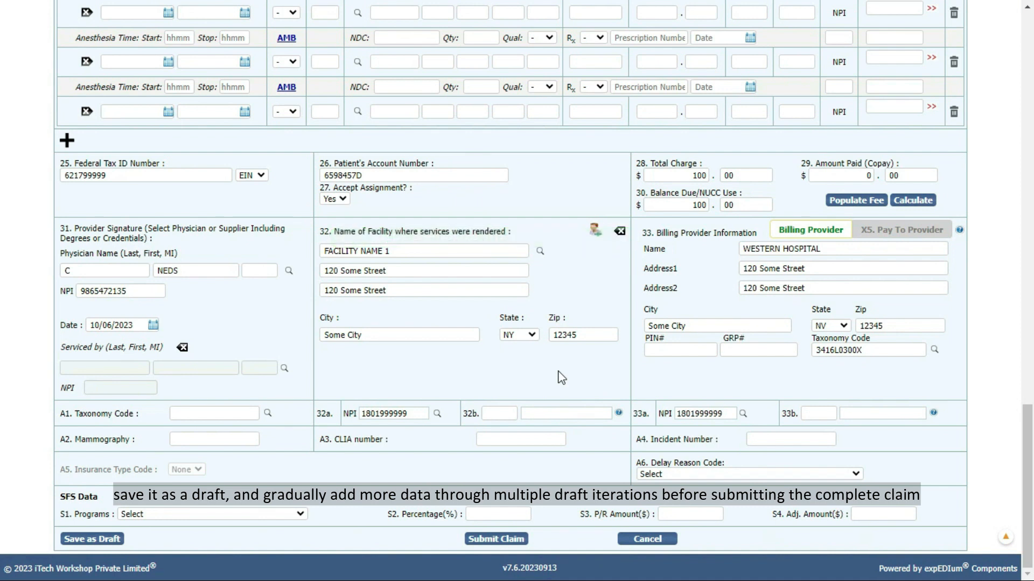
{"action": "scroll", "coordinate": [560, 376], "scroll_direction": "up", "scroll_amount": 20}
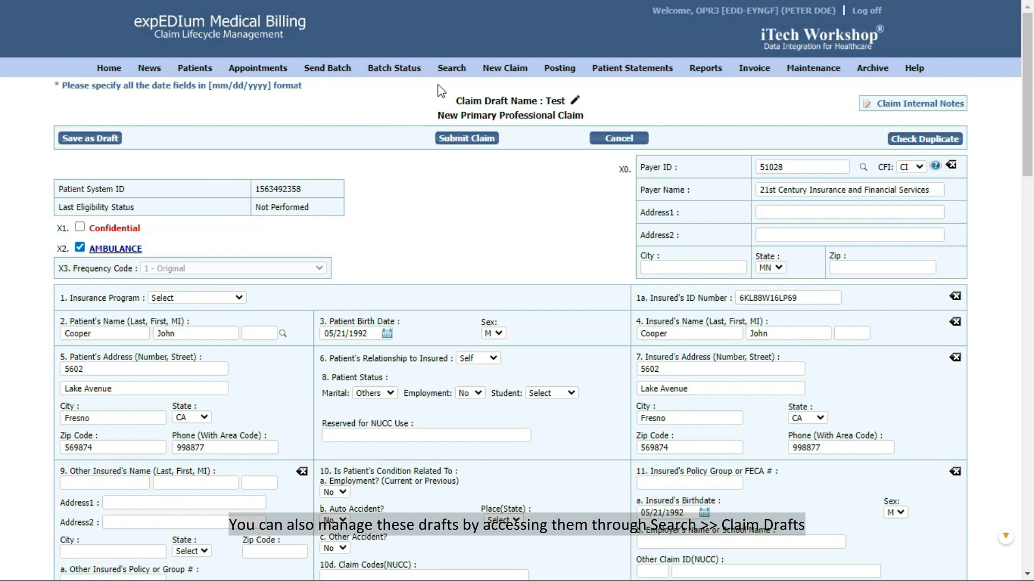
View the saved Claim Drafts list, then submit the professional claim.
{"action": "mouse_move", "coordinate": [452, 75]}
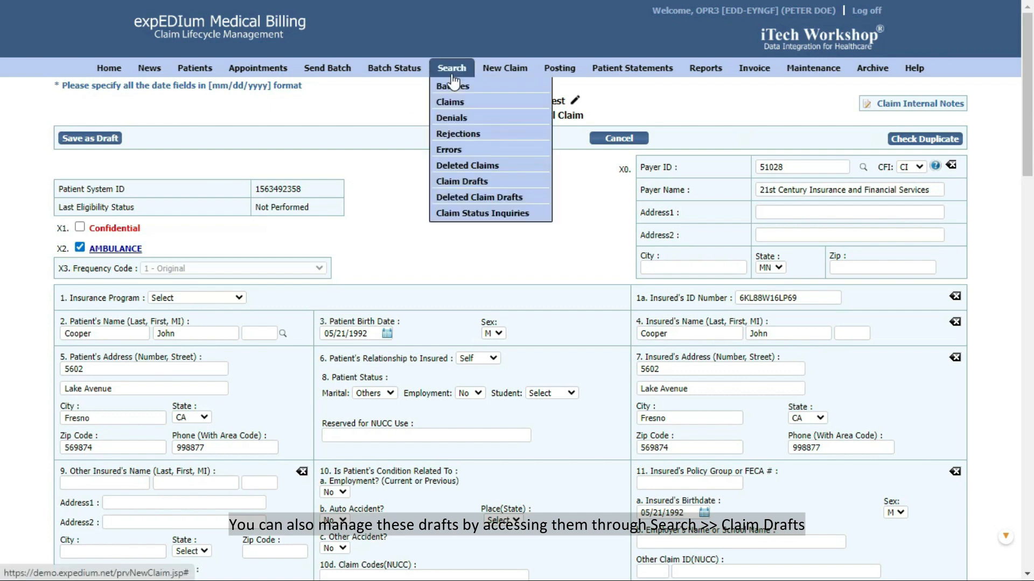
{"action": "left_click", "coordinate": [469, 181]}
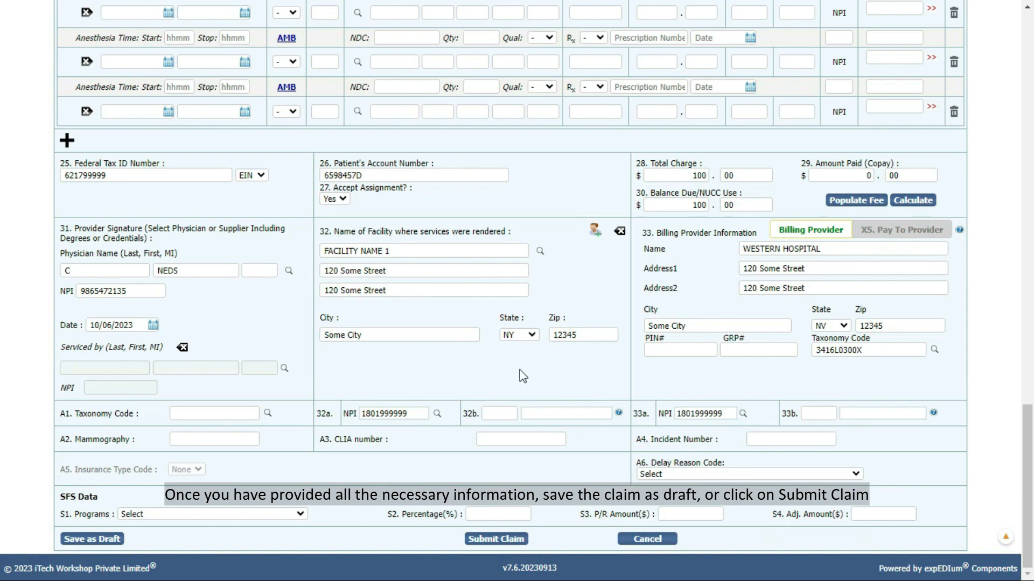
{"action": "left_click", "coordinate": [491, 544]}
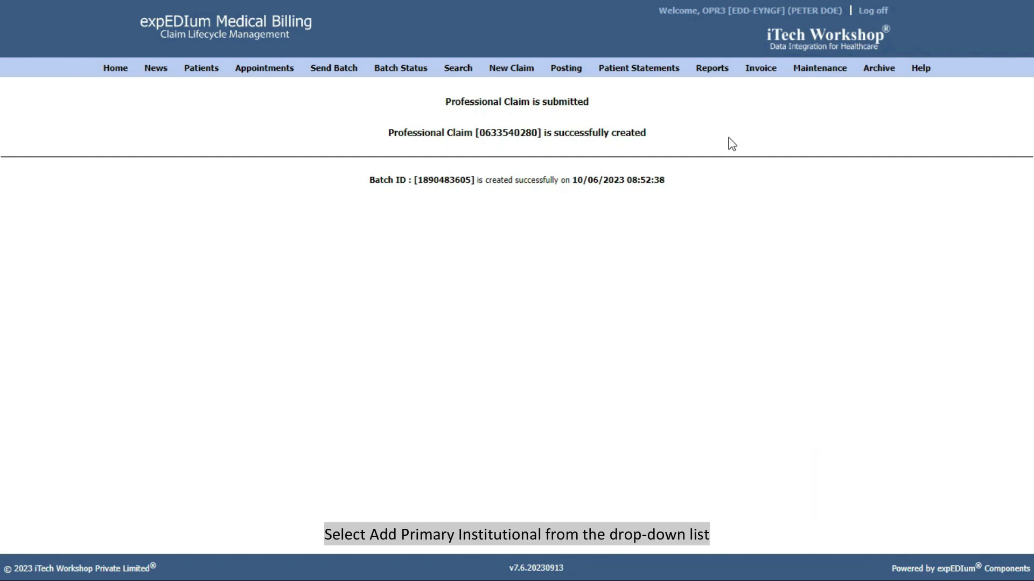
Start a new Primary Institutional Claim from the New Claim menu.
{"action": "mouse_move", "coordinate": [514, 72]}
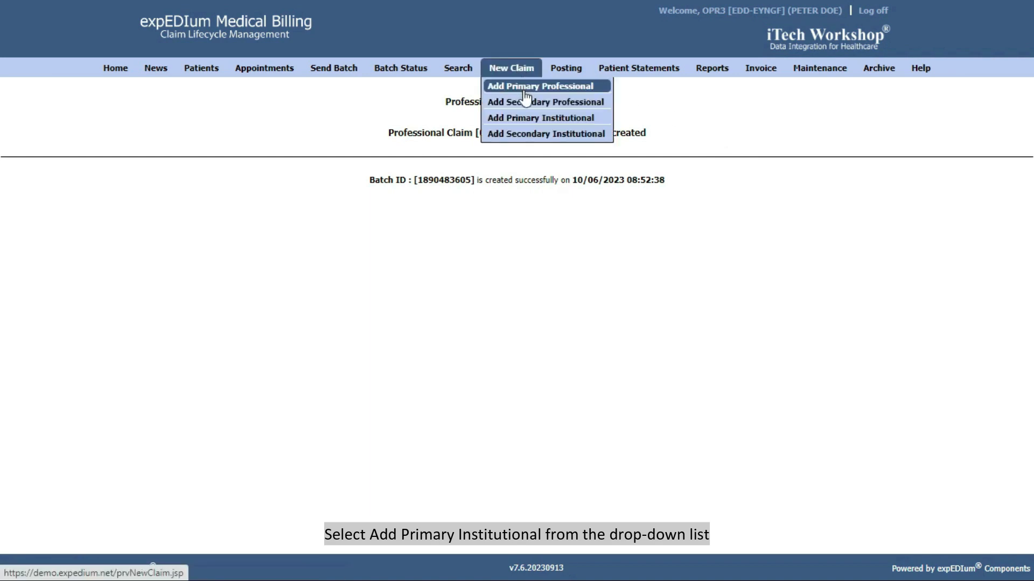
{"action": "left_click", "coordinate": [533, 121]}
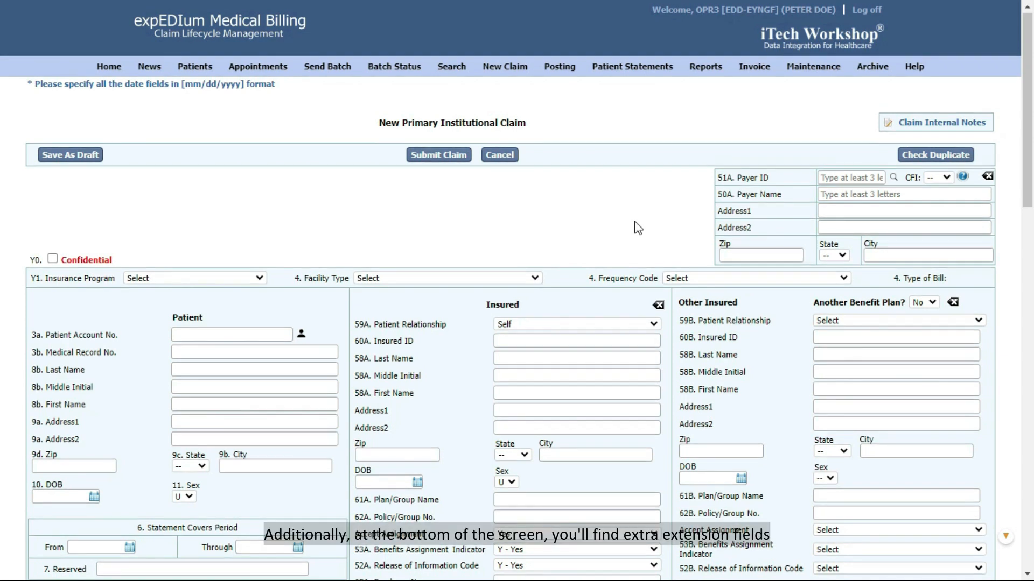
{"action": "scroll", "coordinate": [637, 223], "scroll_direction": "down", "scroll_amount": 15}
{"action": "scroll", "coordinate": [636, 221], "scroll_direction": "down", "scroll_amount": 4}
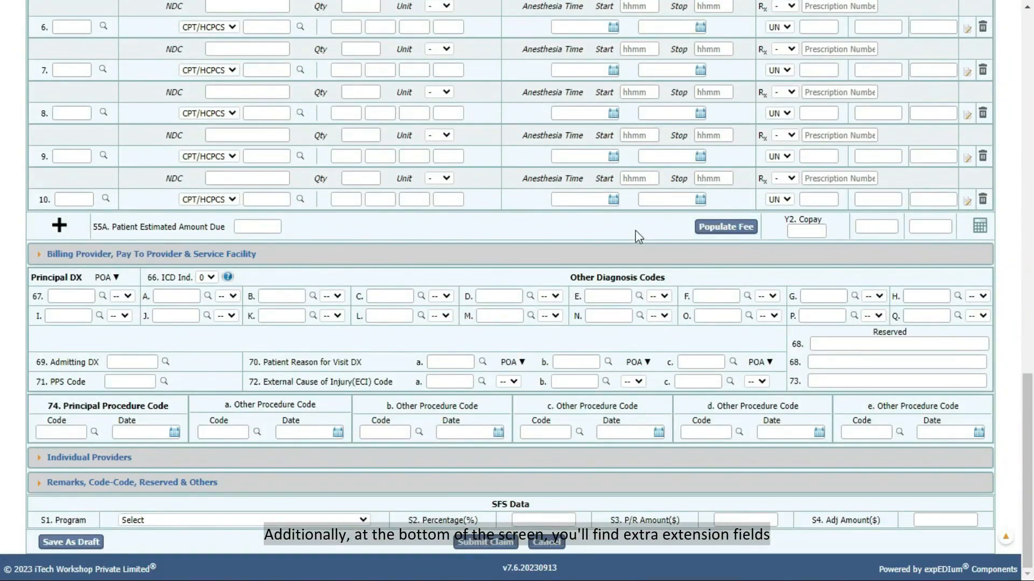
{"action": "scroll", "coordinate": [638, 237], "scroll_direction": "up", "scroll_amount": 20}
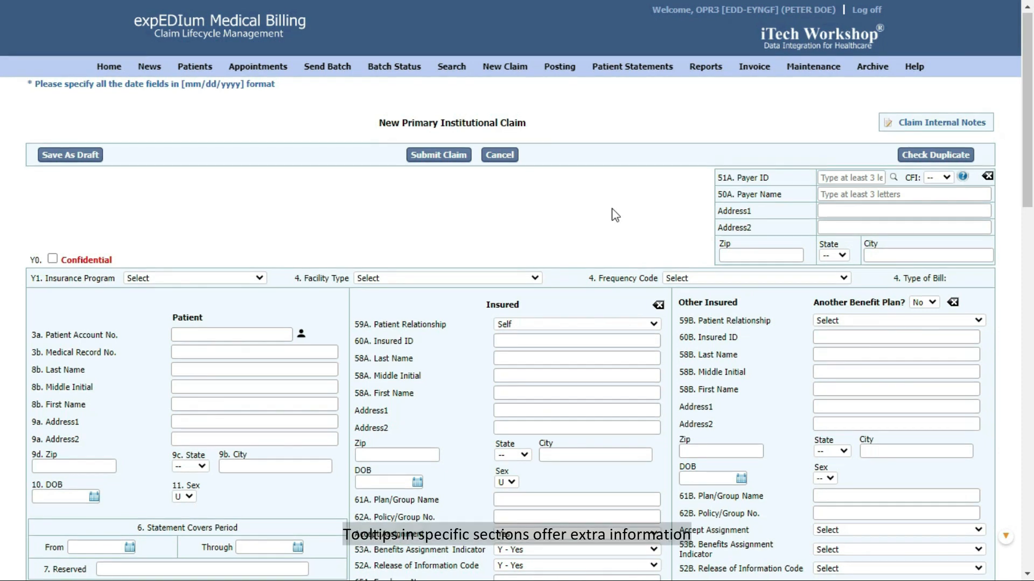
{"action": "scroll", "coordinate": [615, 215], "scroll_direction": "down", "scroll_amount": 7}
{"action": "scroll", "coordinate": [615, 215], "scroll_direction": "down", "scroll_amount": 6}
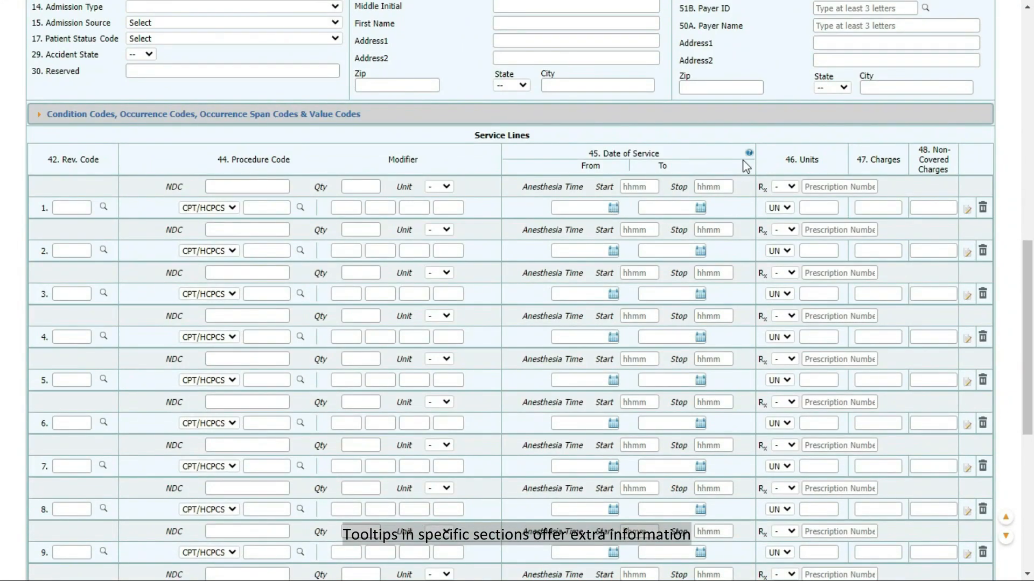
{"action": "mouse_move", "coordinate": [749, 154]}
{"action": "scroll", "coordinate": [749, 155], "scroll_direction": "up", "scroll_amount": 13}
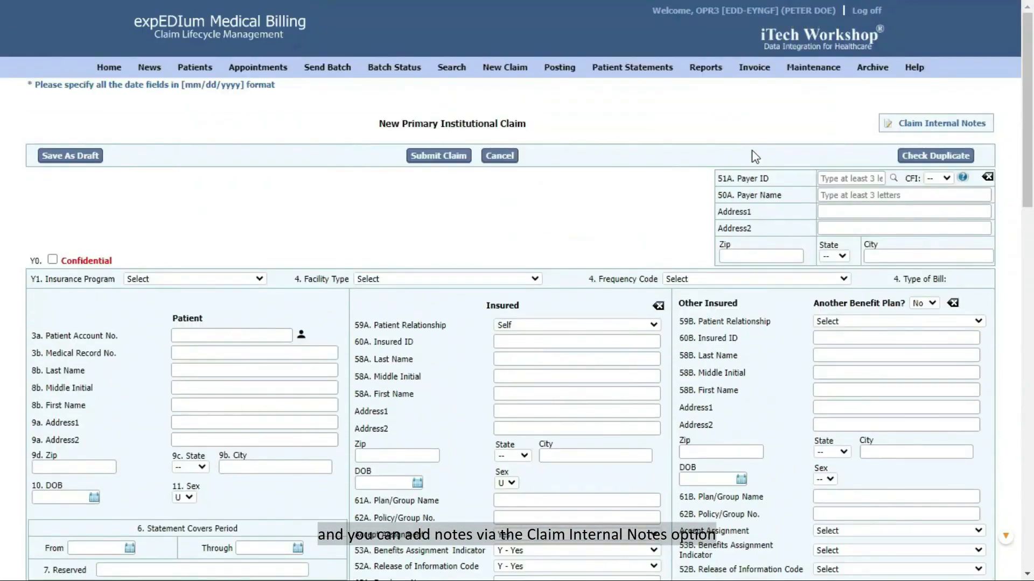
{"action": "left_click", "coordinate": [891, 124]}
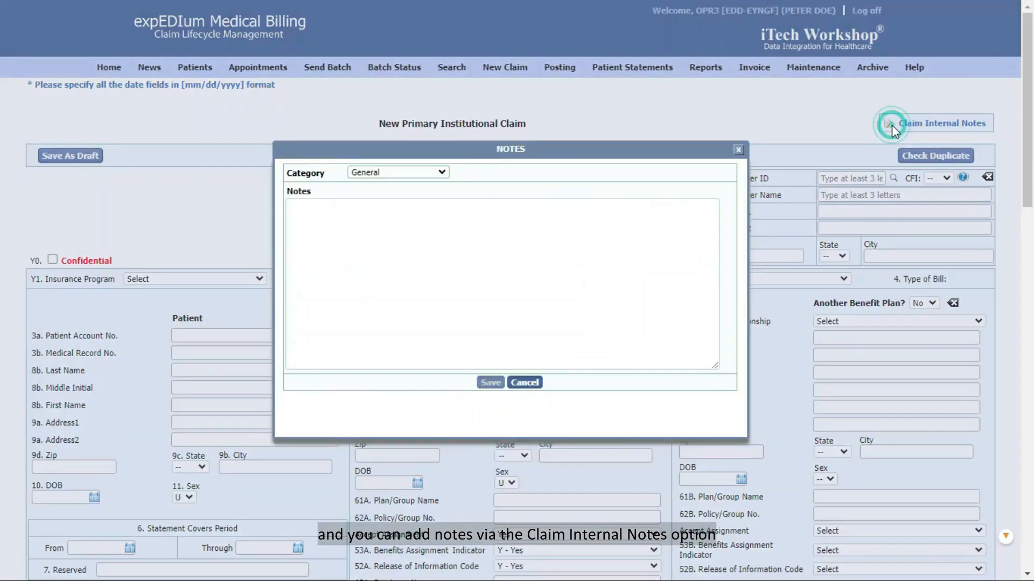
{"action": "left_click", "coordinate": [738, 149]}
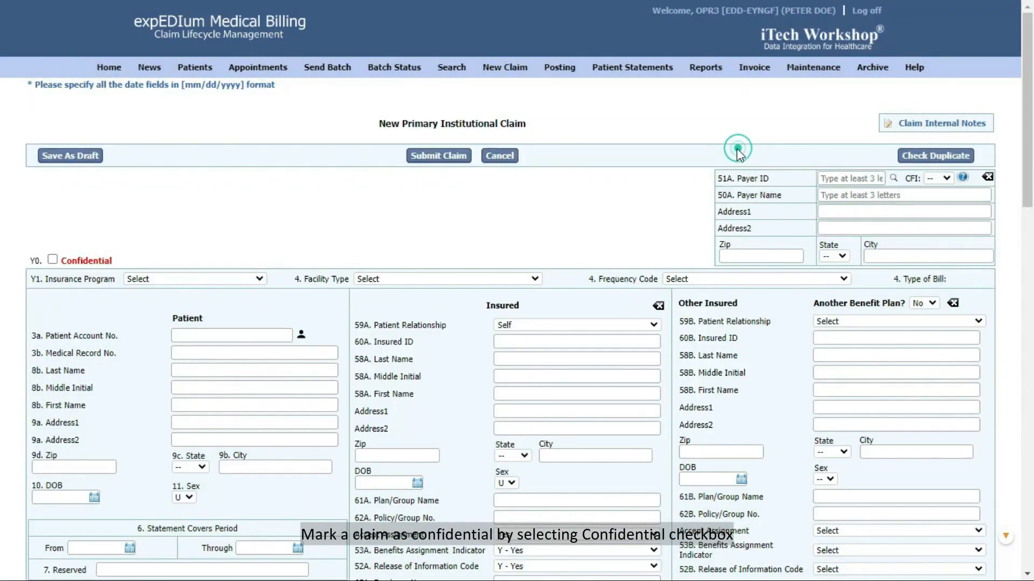
{"action": "left_click", "coordinate": [52, 259]}
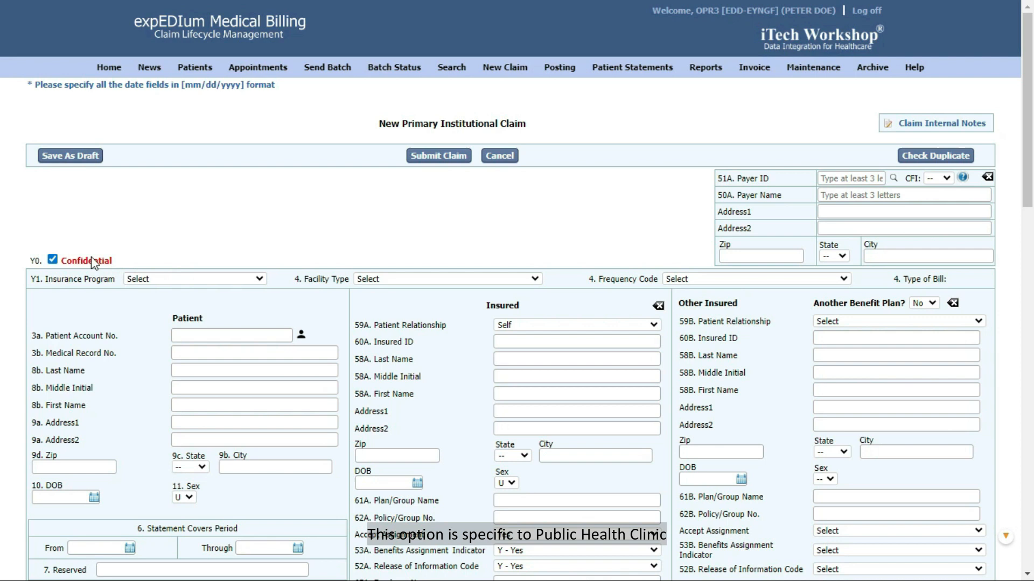
{"action": "left_click", "coordinate": [52, 260]}
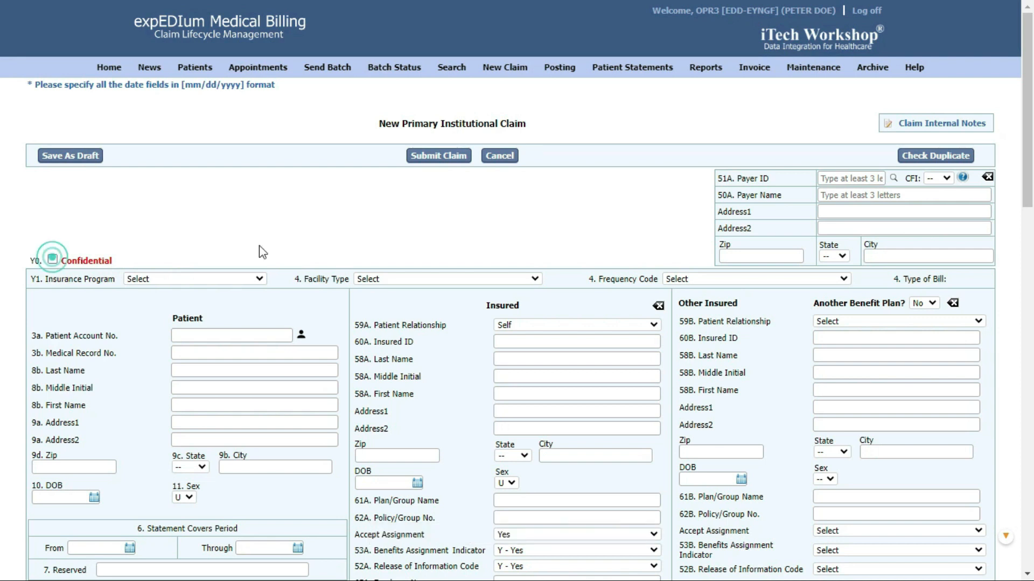
Search patients by first name and fill the institutional claim's patient and insured fields.
{"action": "left_click", "coordinate": [301, 336]}
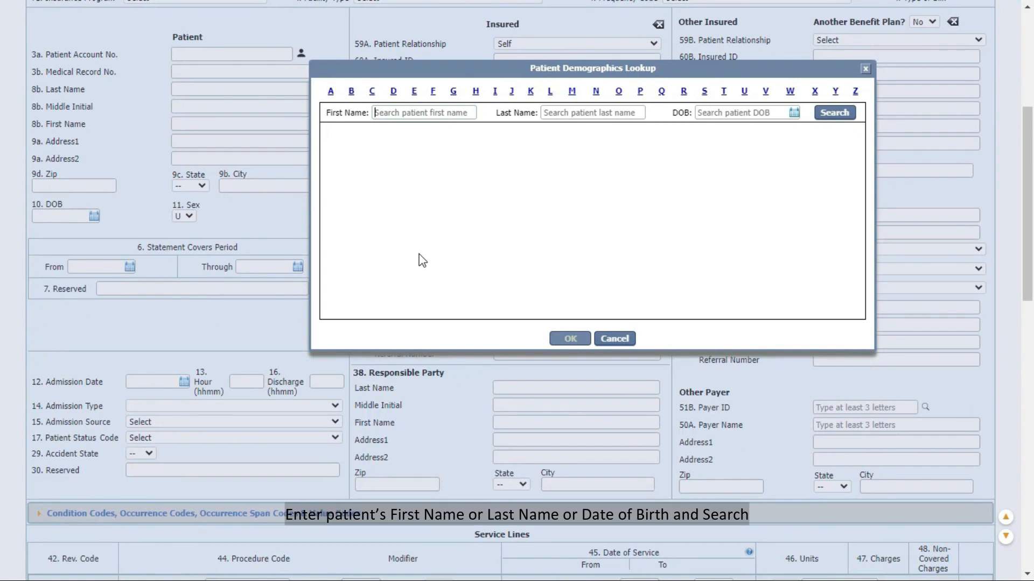
{"action": "type", "text": "John"}
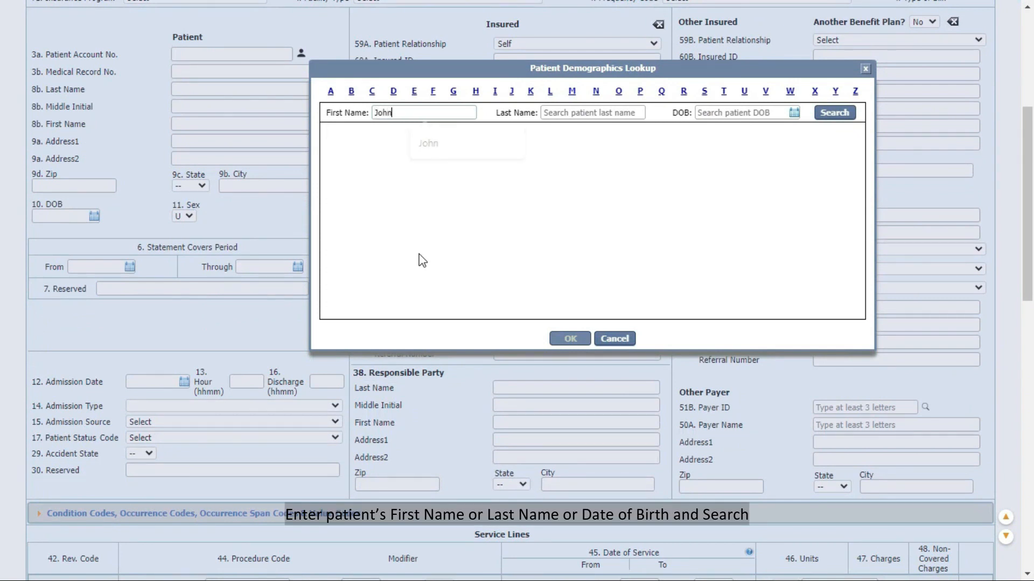
{"action": "left_click", "coordinate": [835, 114]}
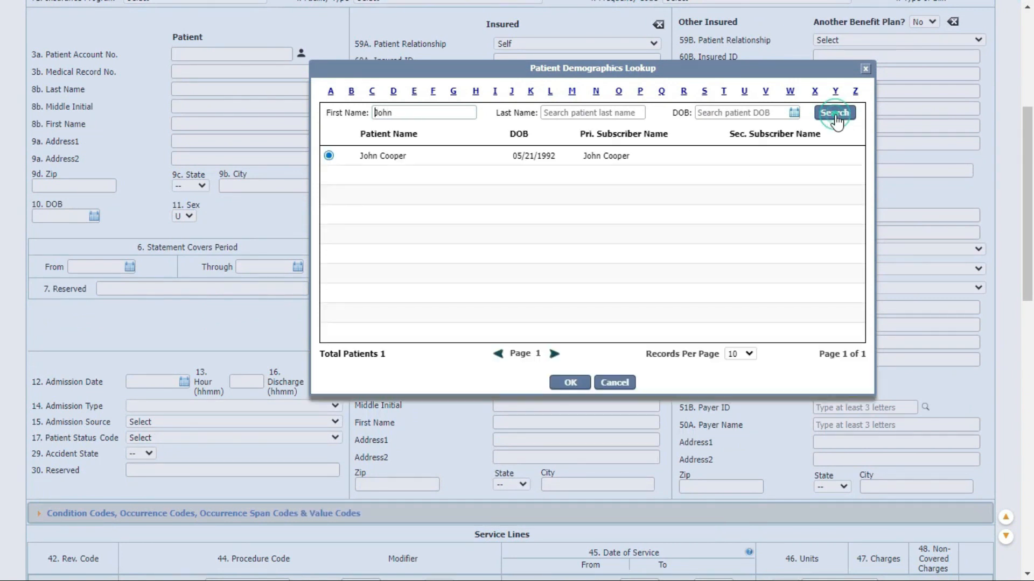
{"action": "left_click", "coordinate": [571, 382]}
{"action": "scroll", "coordinate": [532, 317], "scroll_direction": "up", "scroll_amount": 5}
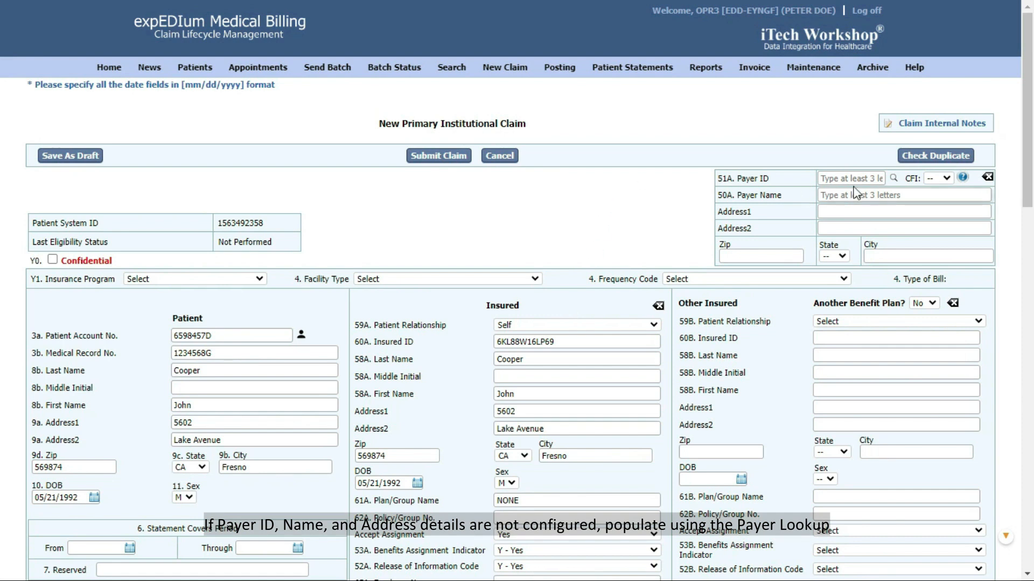
{"action": "left_click", "coordinate": [893, 179]}
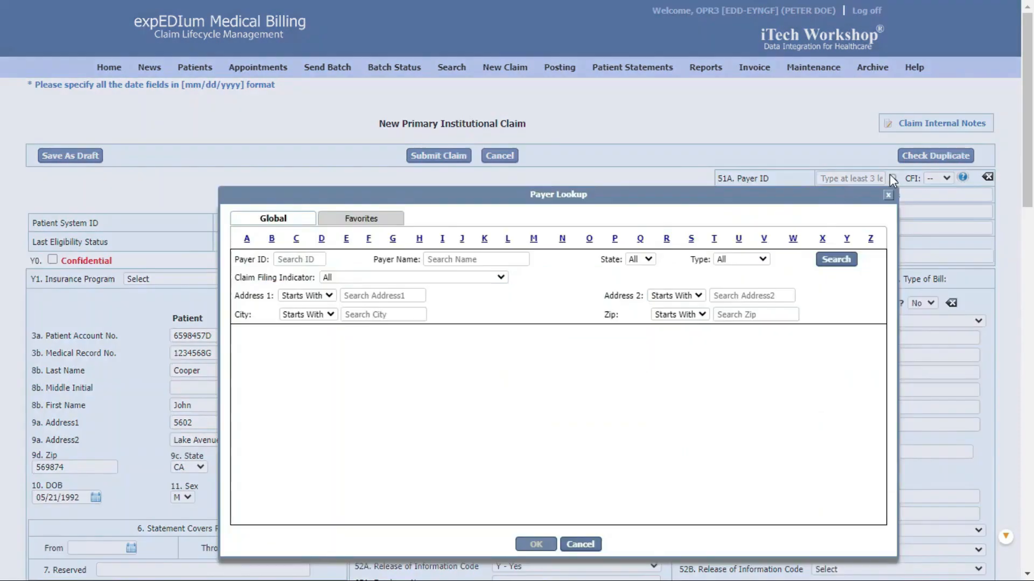
{"action": "left_click", "coordinate": [832, 260]}
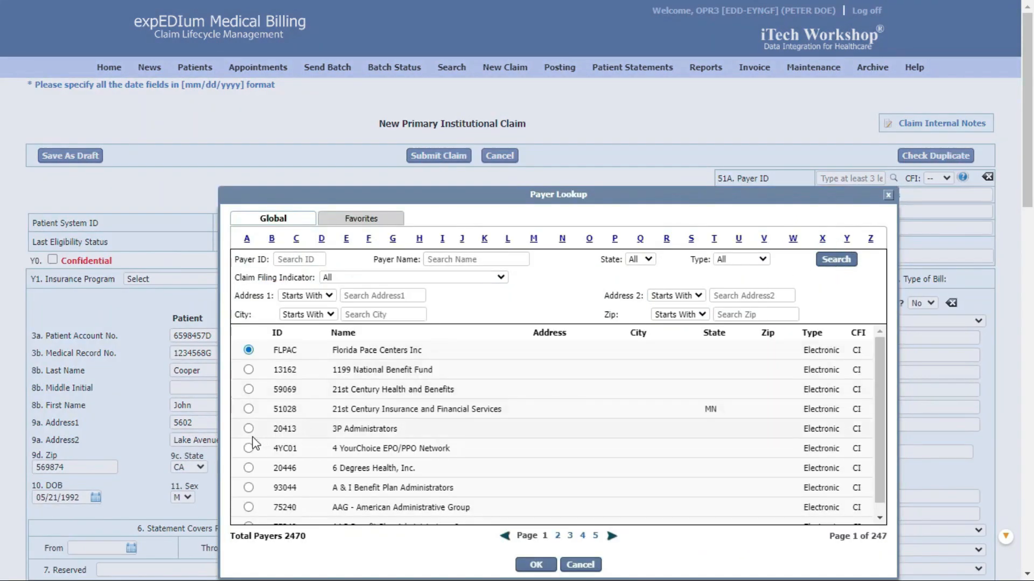
{"action": "left_click", "coordinate": [248, 409]}
{"action": "left_click", "coordinate": [537, 565]}
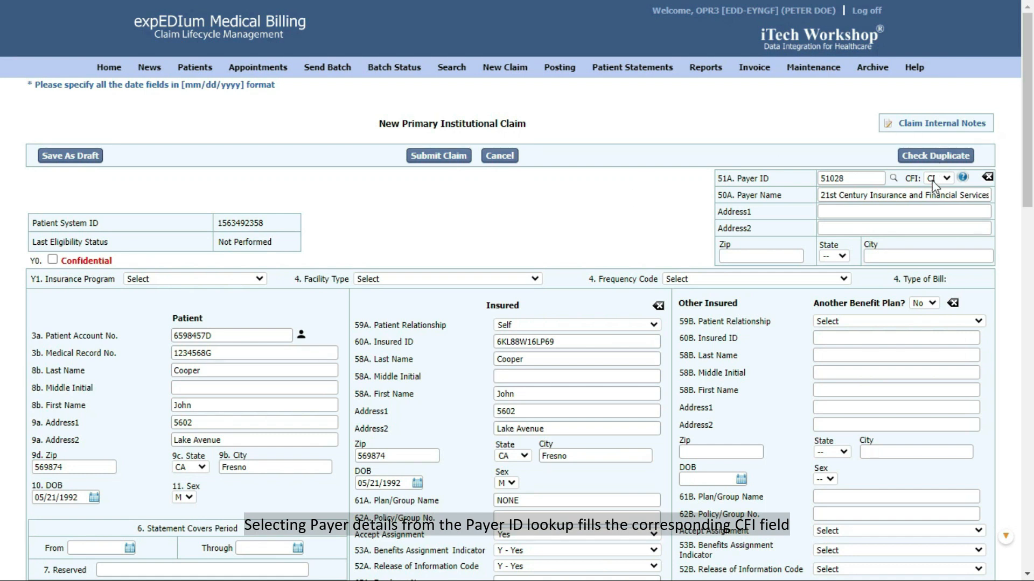
{"action": "left_click", "coordinate": [946, 179]}
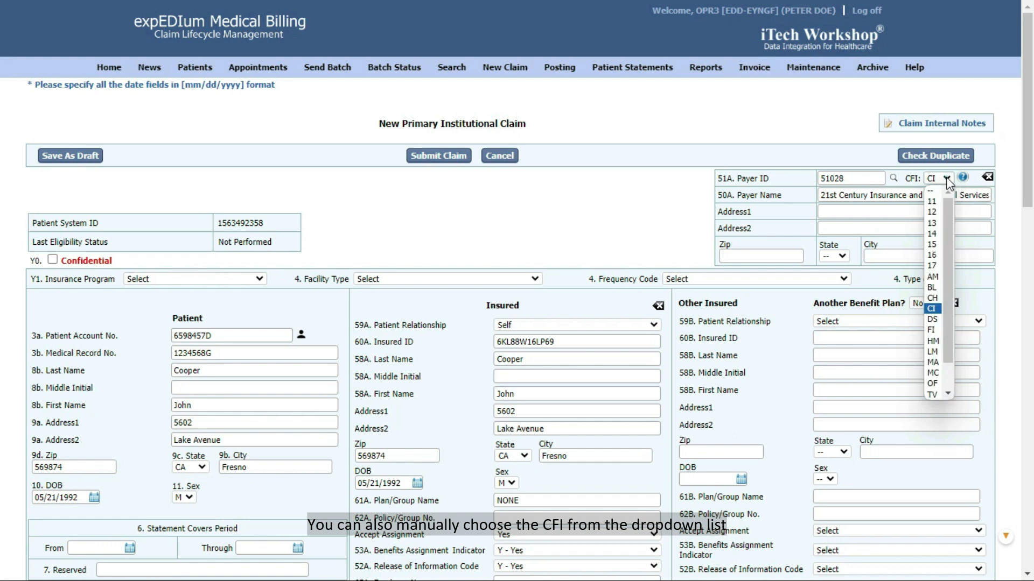
{"action": "left_click", "coordinate": [947, 179]}
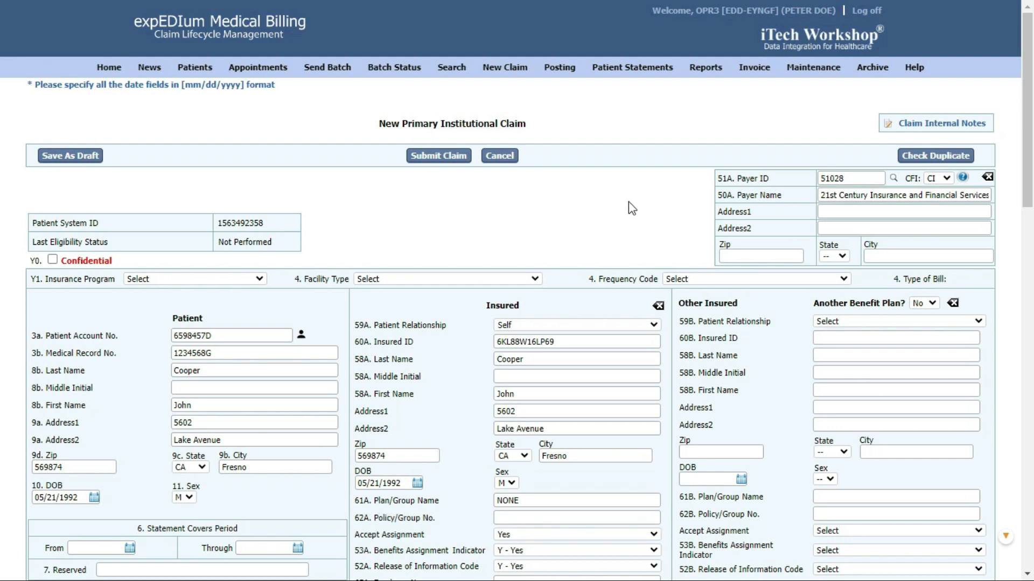
{"action": "left_click", "coordinate": [892, 178]}
{"action": "left_click", "coordinate": [295, 259]}
{"action": "type", "text": "SEL"}
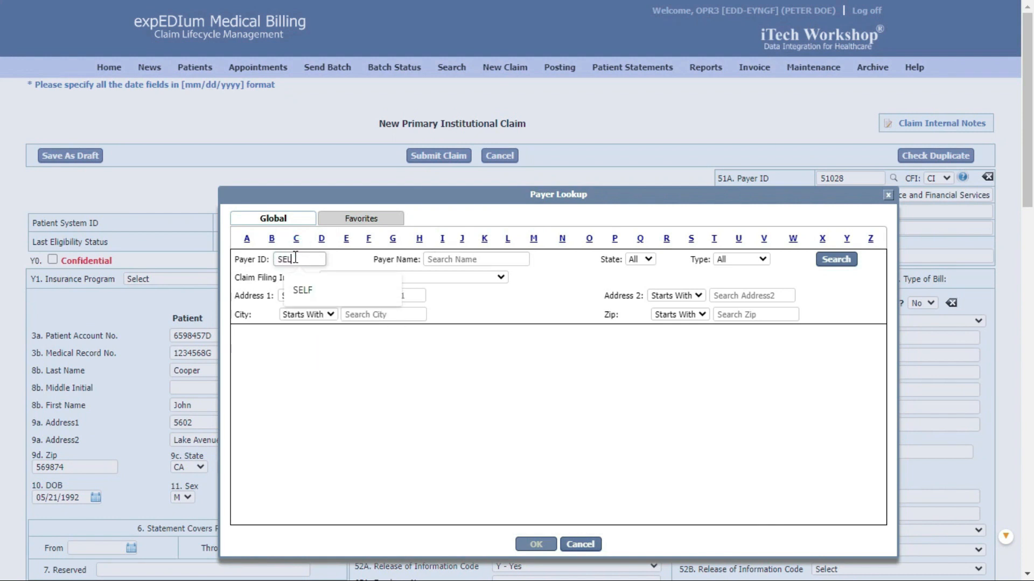
{"action": "type", "text": "F"}
{"action": "left_click", "coordinate": [837, 259]}
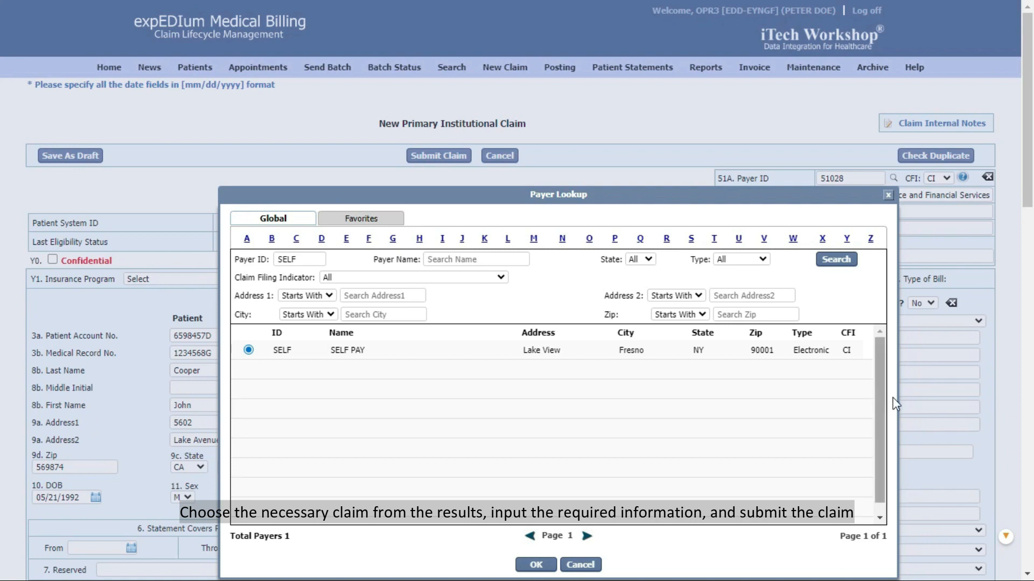
{"action": "left_click", "coordinate": [887, 195]}
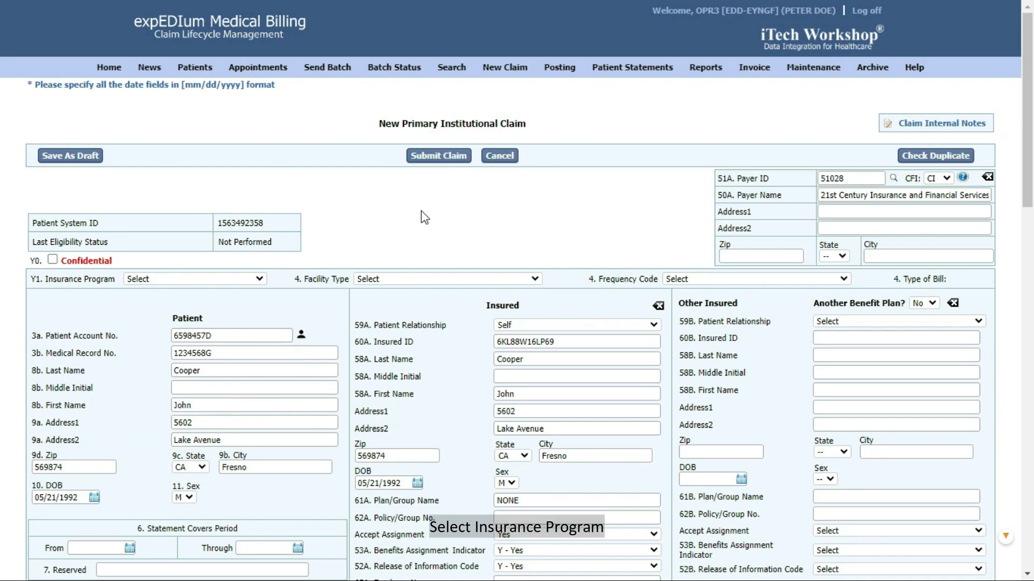
{"action": "left_click", "coordinate": [253, 278]}
Set program MEDICAID, facility 13 Hospital Outpatient and frequency 1 Admit Through Discharge.
{"action": "left_click", "coordinate": [186, 300]}
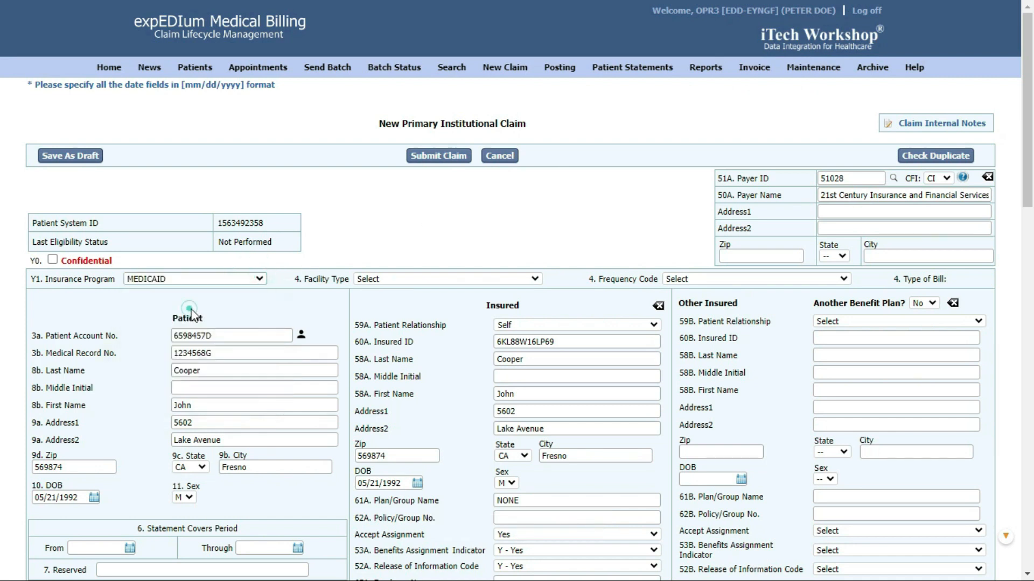
{"action": "left_click", "coordinate": [502, 278]}
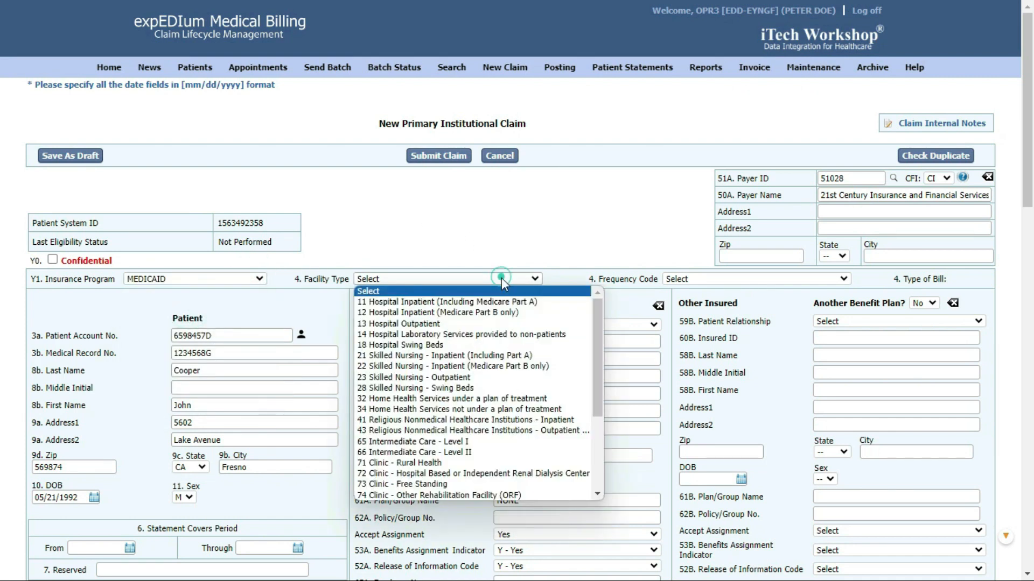
{"action": "left_click", "coordinate": [414, 324]}
{"action": "left_click", "coordinate": [684, 280]}
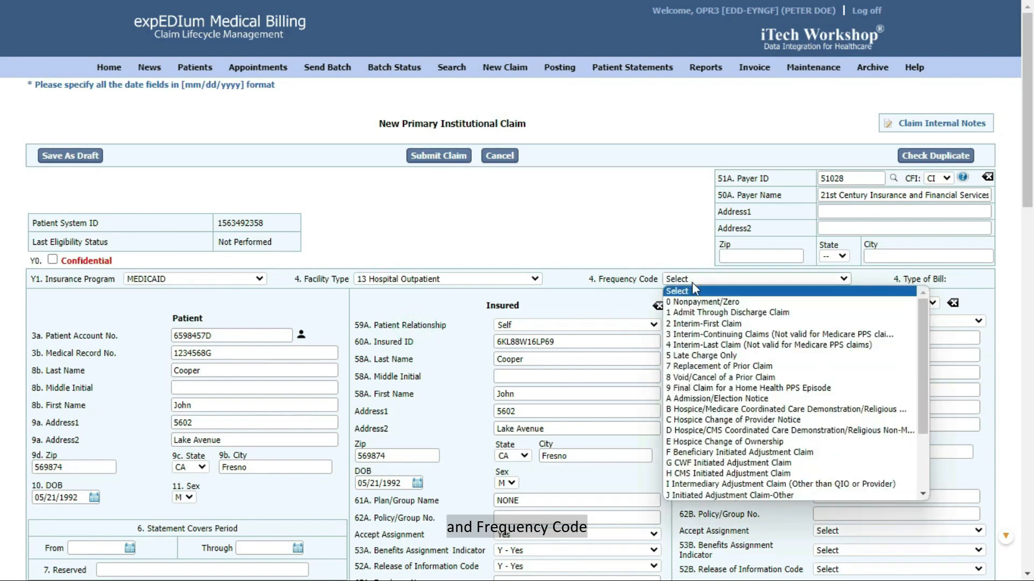
{"action": "left_click", "coordinate": [695, 319]}
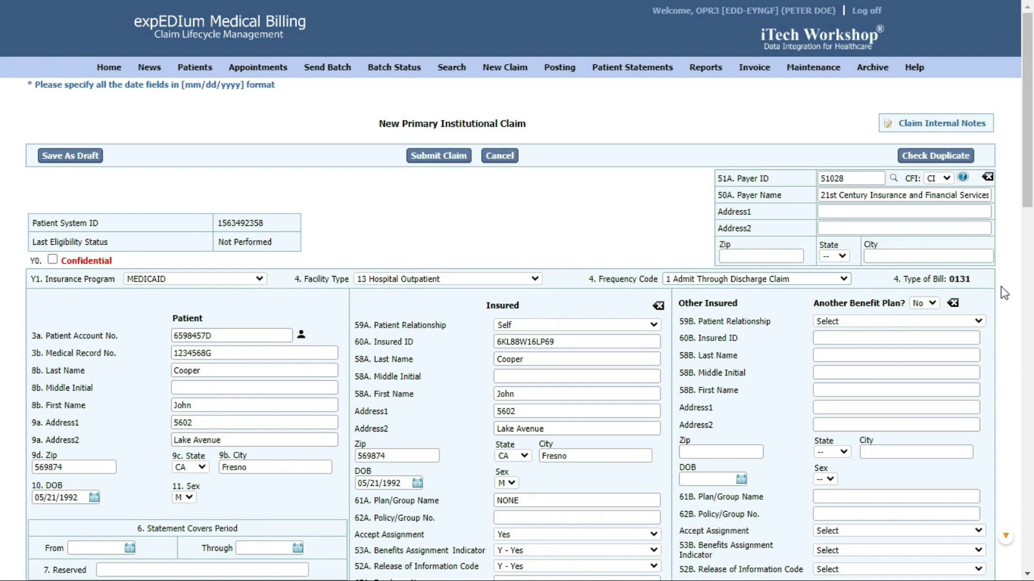
Set statement period and admission date to 10/01/2023, admission hour 1100, discharge hour 1630.
{"action": "scroll", "coordinate": [1003, 292], "scroll_direction": "down", "scroll_amount": 7}
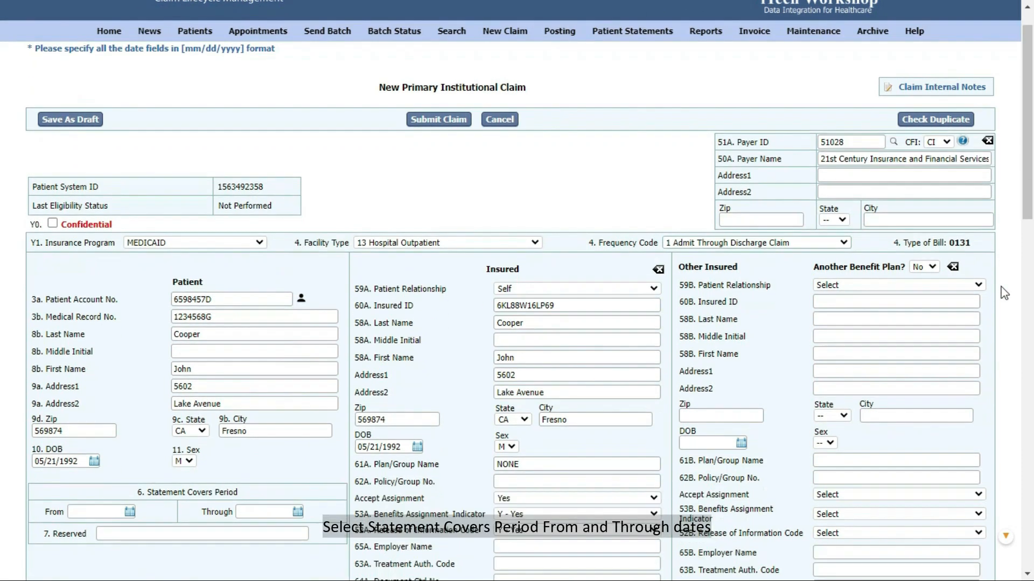
{"action": "left_click", "coordinate": [129, 170]}
{"action": "left_click", "coordinate": [397, 227]}
{"action": "left_click", "coordinate": [297, 171]}
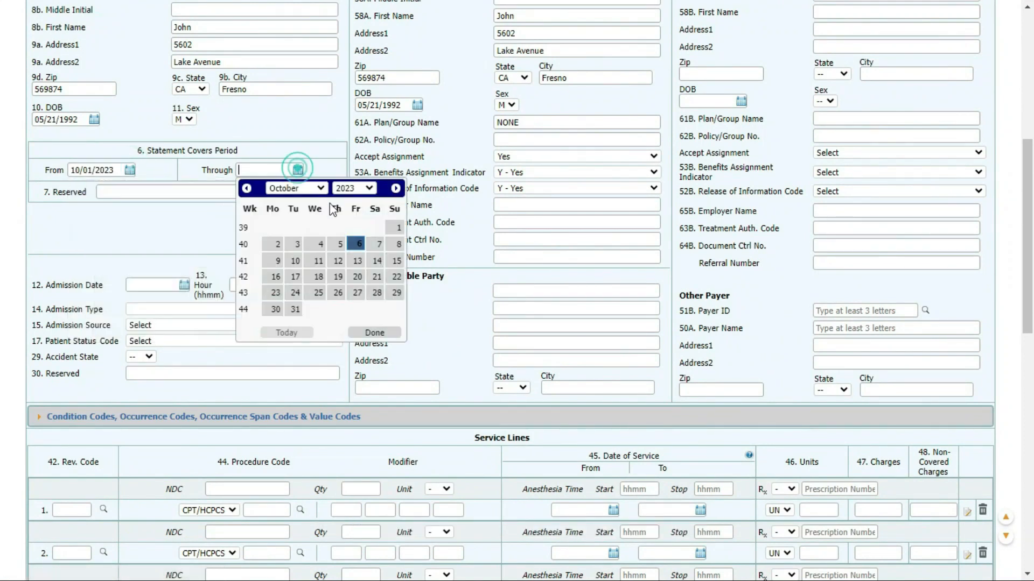
{"action": "left_click", "coordinate": [396, 228]}
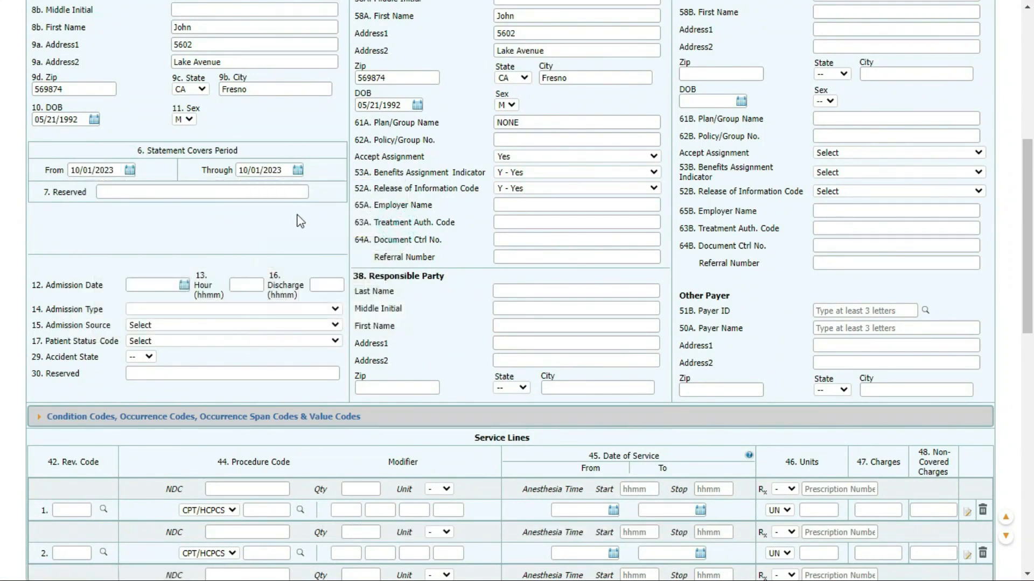
{"action": "left_click", "coordinate": [184, 285]}
{"action": "left_click", "coordinate": [286, 344]}
{"action": "left_click", "coordinate": [253, 286]}
{"action": "type", "text": "1100"}
{"action": "left_click", "coordinate": [328, 287]}
{"action": "type", "text": "1630"}
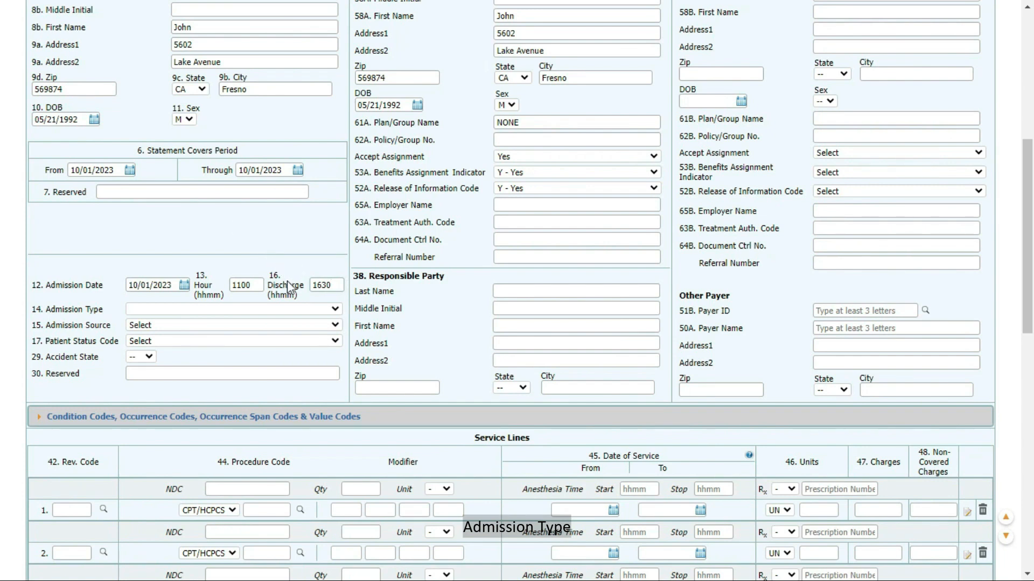
Choose admission type 3 Elective, source Clinic or Physician's office, and status code 02.
{"action": "left_click", "coordinate": [299, 309]}
{"action": "left_click", "coordinate": [192, 352]}
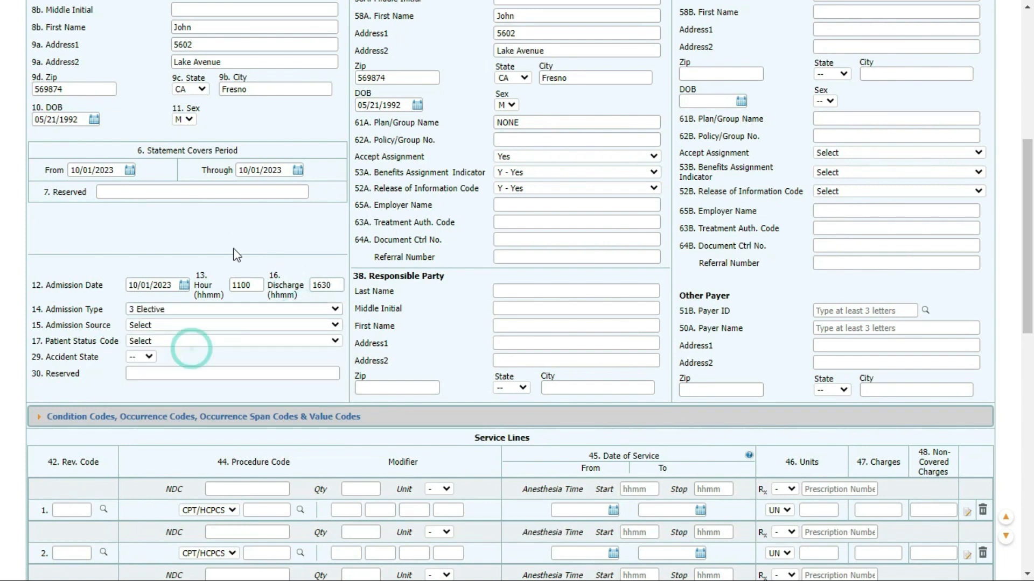
{"action": "left_click", "coordinate": [176, 325]}
{"action": "left_click", "coordinate": [178, 357]}
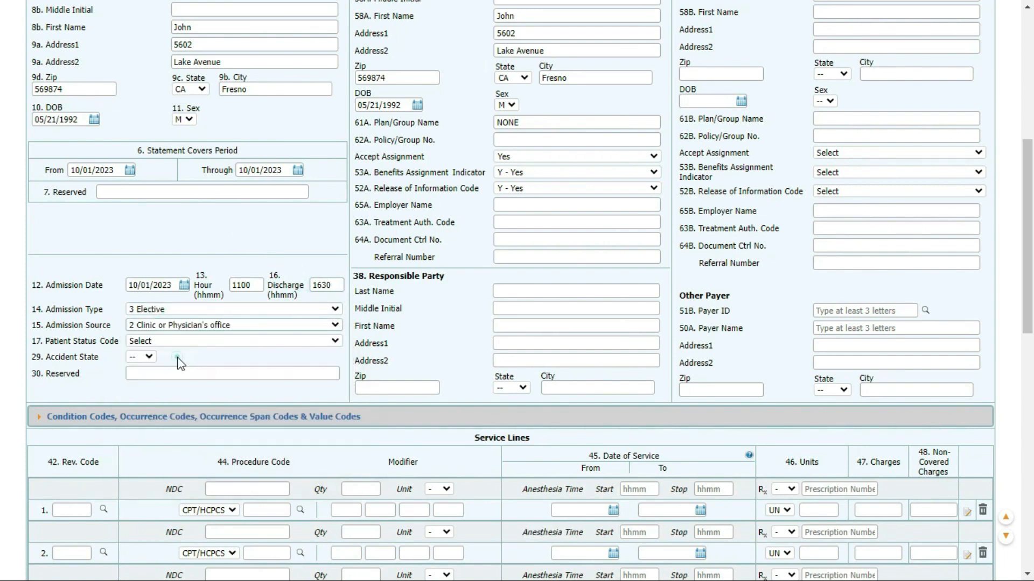
{"action": "left_click", "coordinate": [211, 341]}
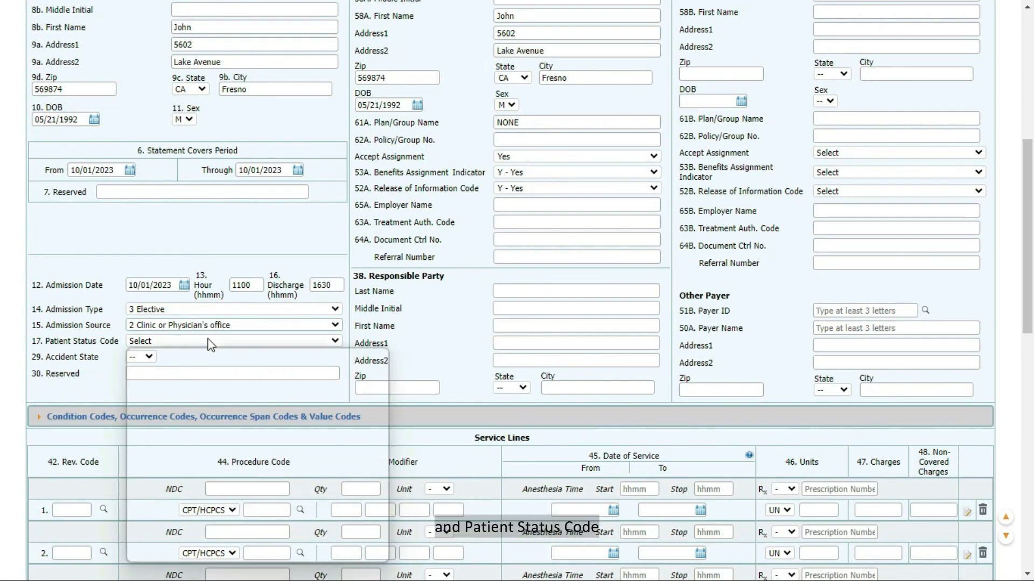
{"action": "left_click", "coordinate": [204, 375]}
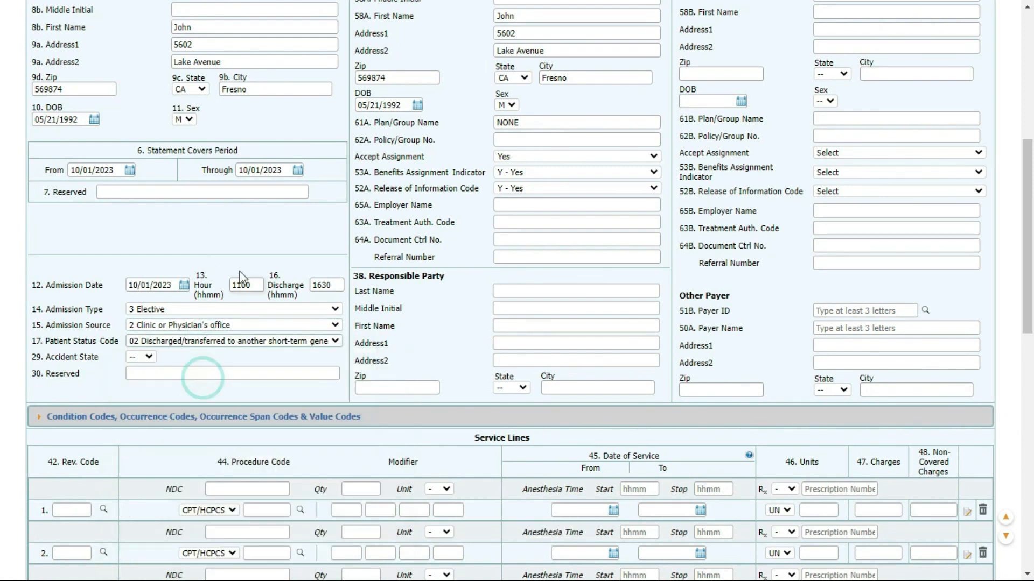
{"action": "scroll", "coordinate": [225, 162], "scroll_direction": "down", "scroll_amount": 4}
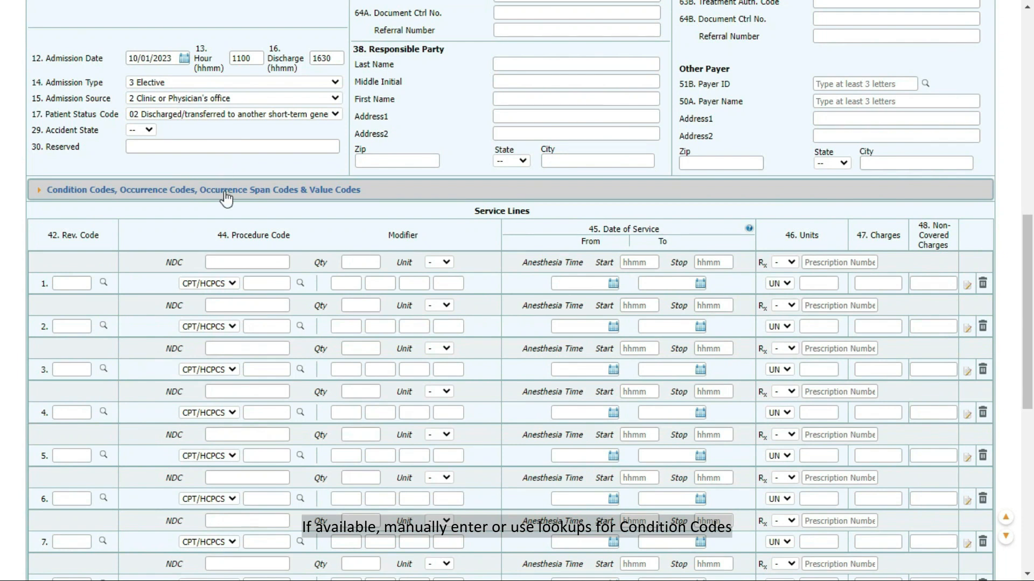
Assign service line 1 revenue code 0024 and procedure code 00100 via lookups.
{"action": "left_click", "coordinate": [225, 195]}
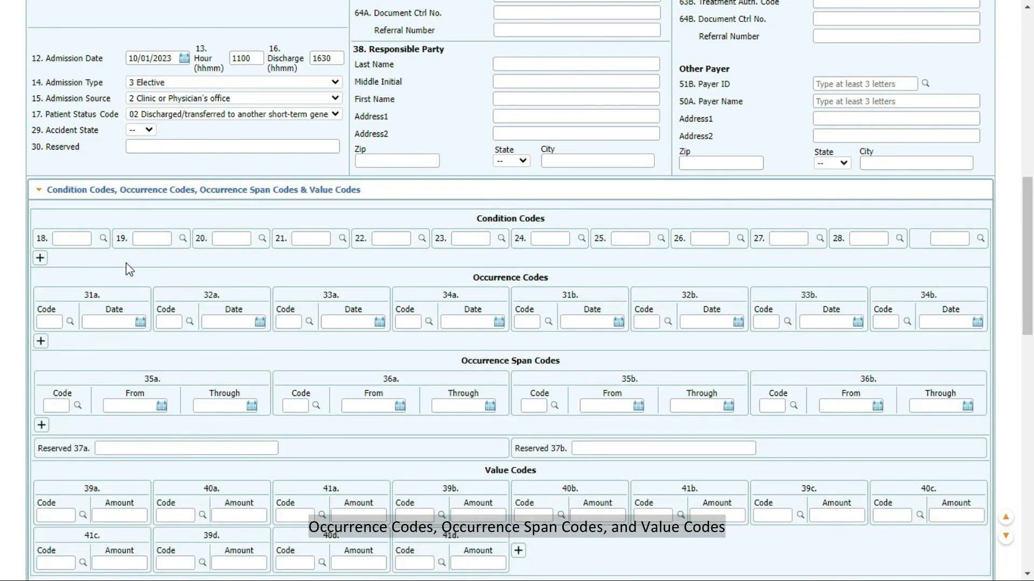
{"action": "left_click", "coordinate": [156, 195]}
{"action": "scroll", "coordinate": [167, 140], "scroll_direction": "down", "scroll_amount": 3}
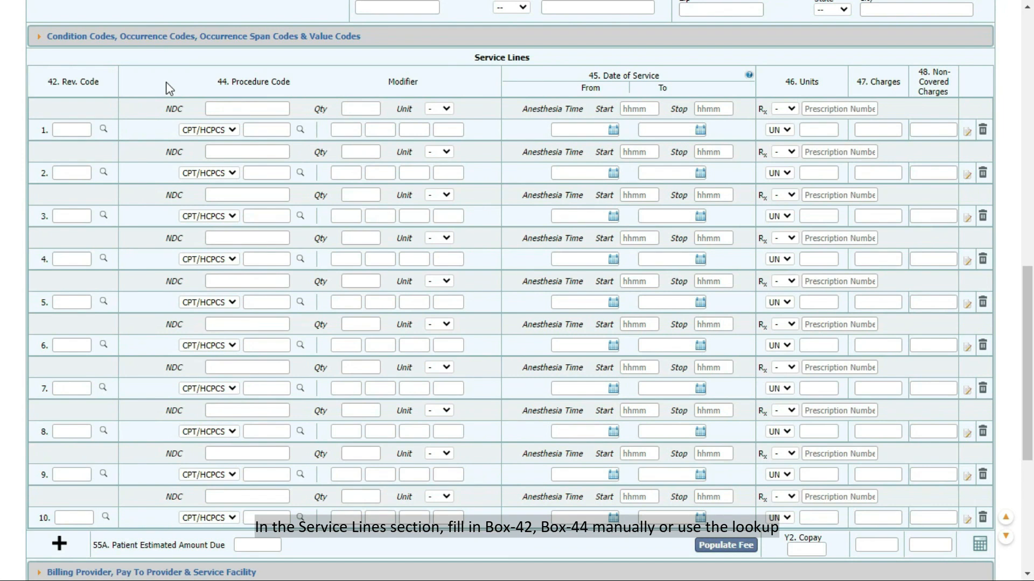
{"action": "left_click", "coordinate": [105, 128]}
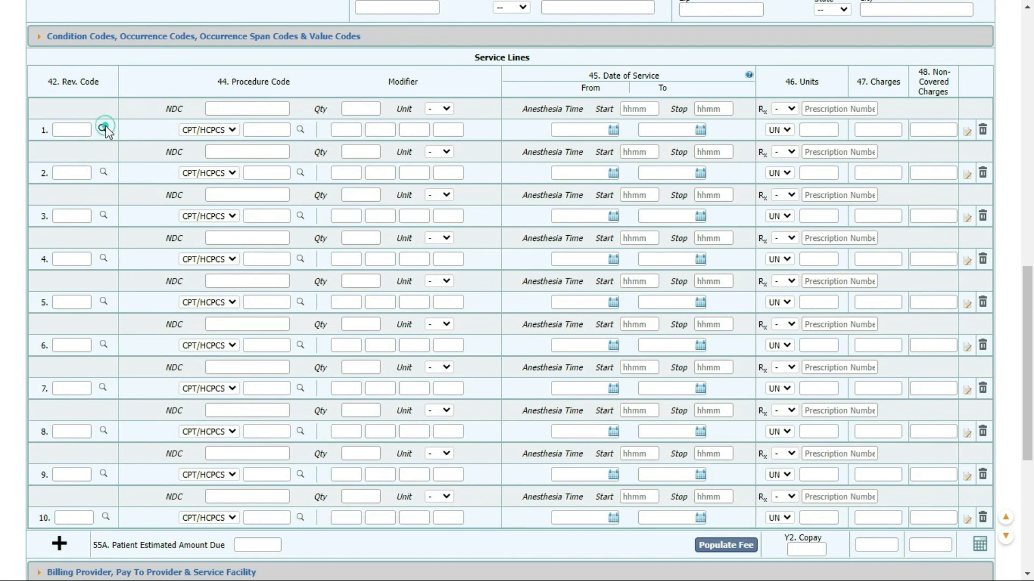
{"action": "left_click", "coordinate": [137, 204]}
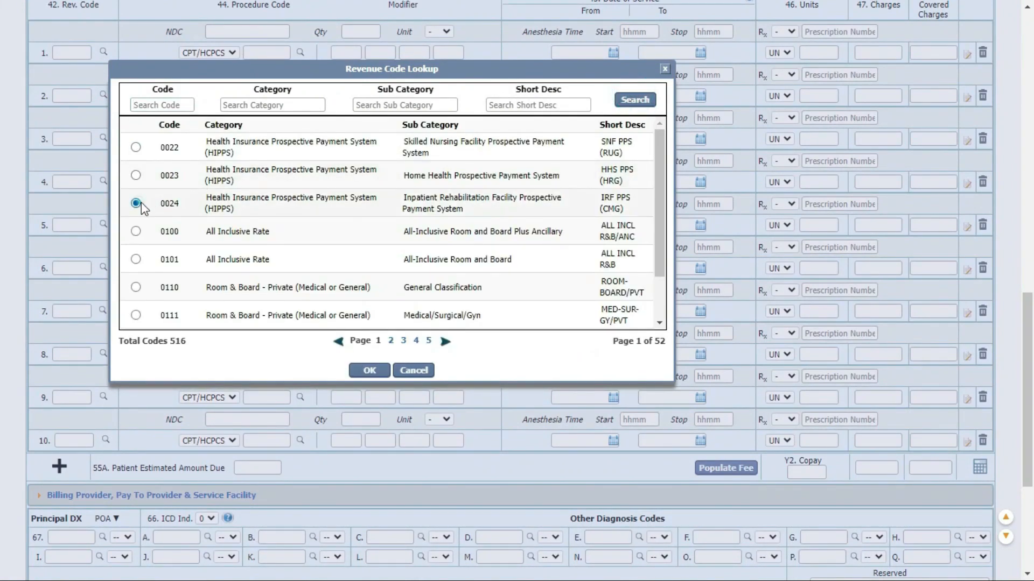
{"action": "left_click", "coordinate": [369, 371]}
{"action": "left_click", "coordinate": [300, 52]}
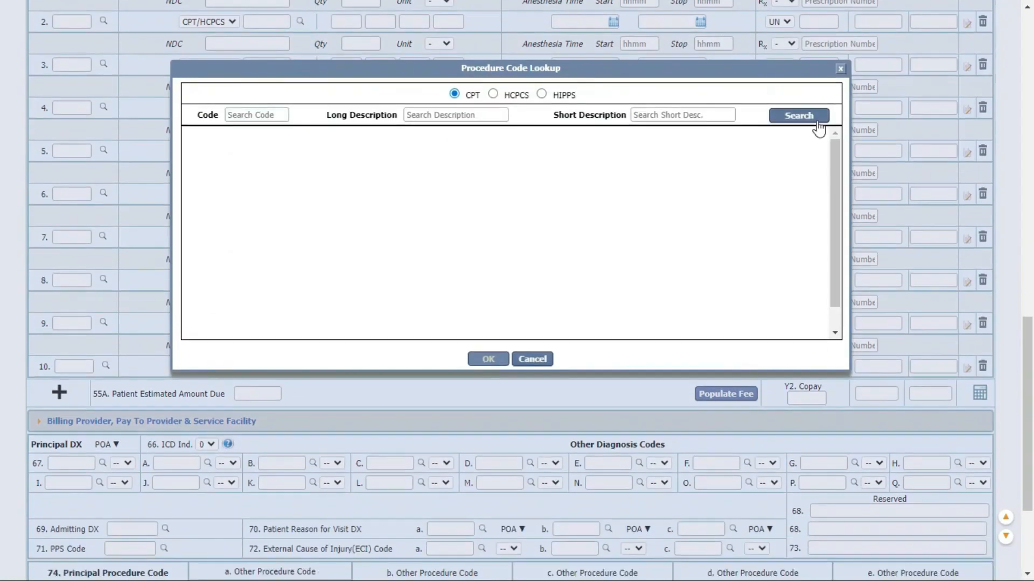
{"action": "left_click", "coordinate": [817, 124]}
{"action": "left_click", "coordinate": [200, 318]}
{"action": "left_click", "coordinate": [494, 379]}
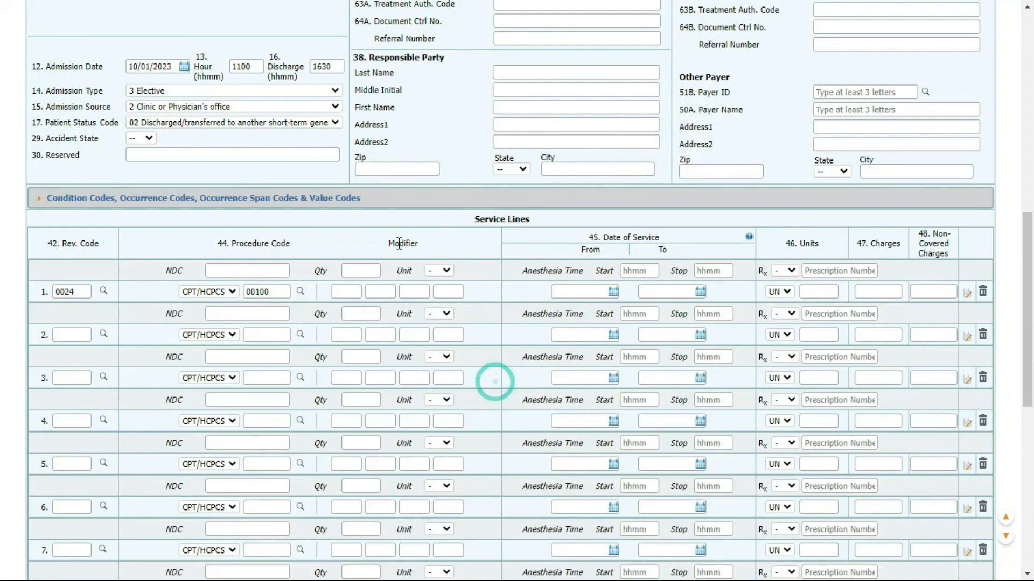
Enter line 1 modifier 1, service dates 10/01/2023, 1 unit and charge 150.
{"action": "left_click", "coordinate": [351, 291]}
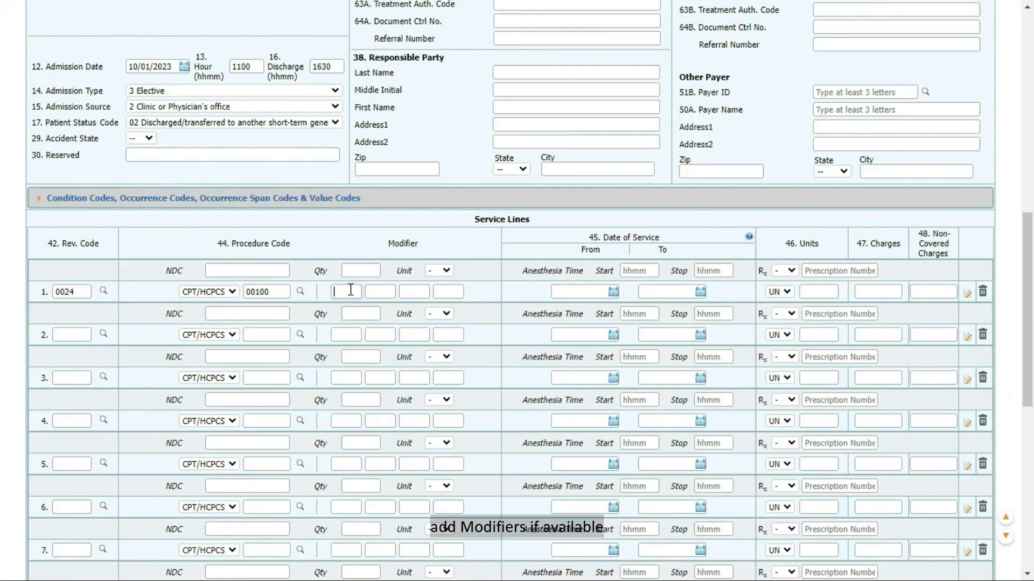
{"action": "type", "text": "1"}
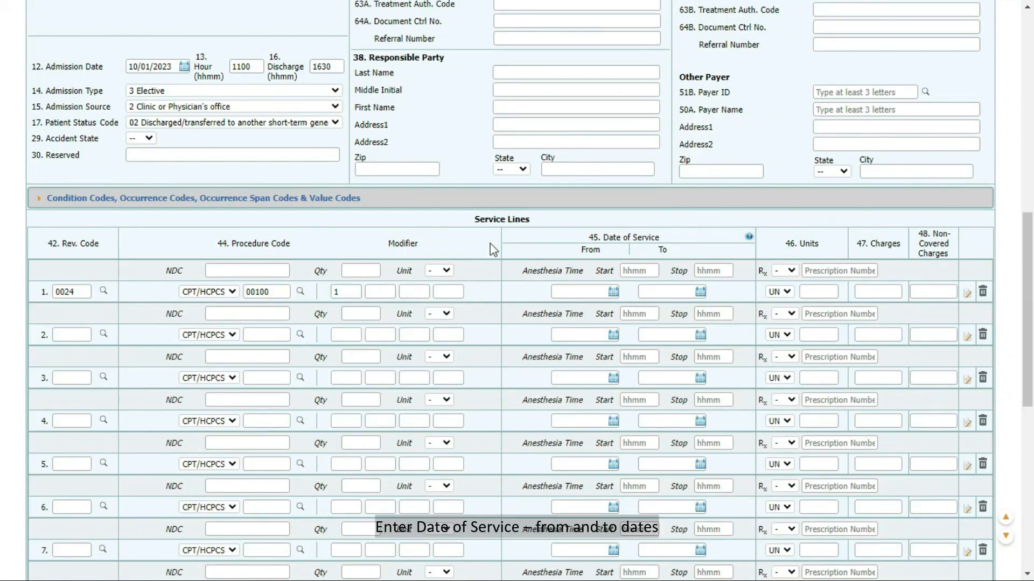
{"action": "left_click", "coordinate": [613, 292]}
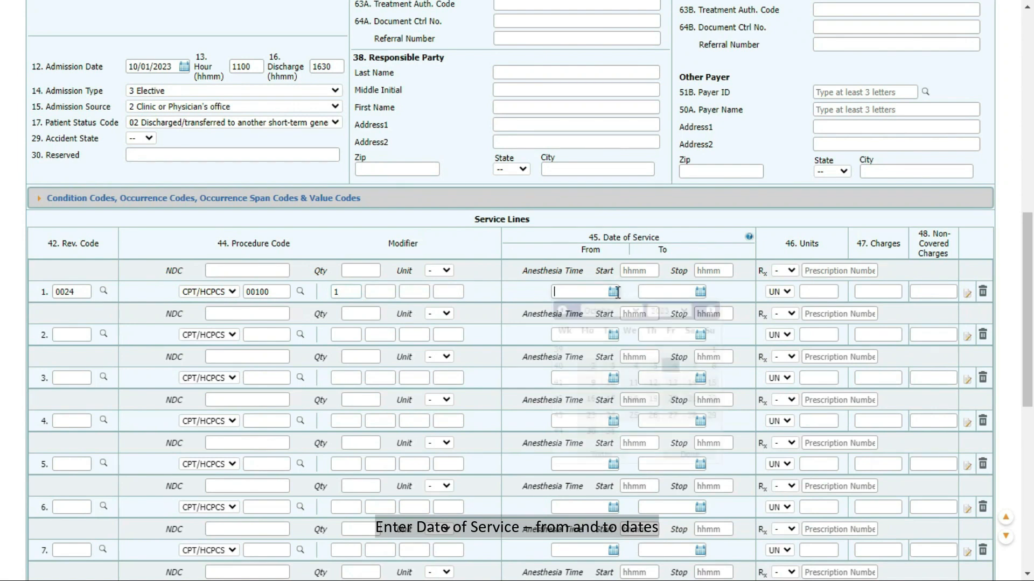
{"action": "left_click", "coordinate": [713, 349]}
{"action": "left_click", "coordinate": [700, 291]}
{"action": "left_click", "coordinate": [799, 351]}
{"action": "left_click", "coordinate": [822, 291]}
{"action": "type", "text": "1"}
{"action": "left_click", "coordinate": [880, 289]}
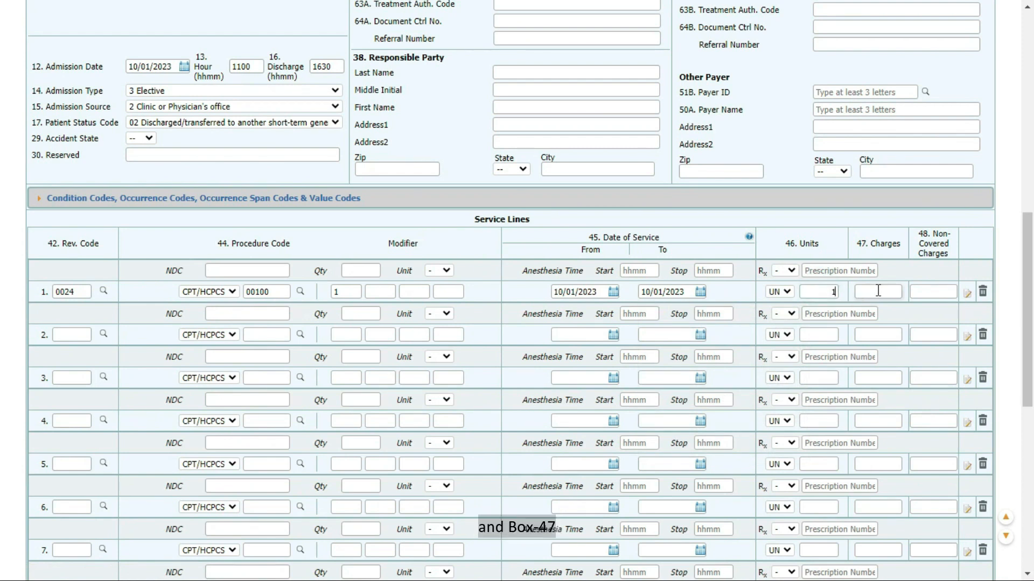
{"action": "type", "text": "150"}
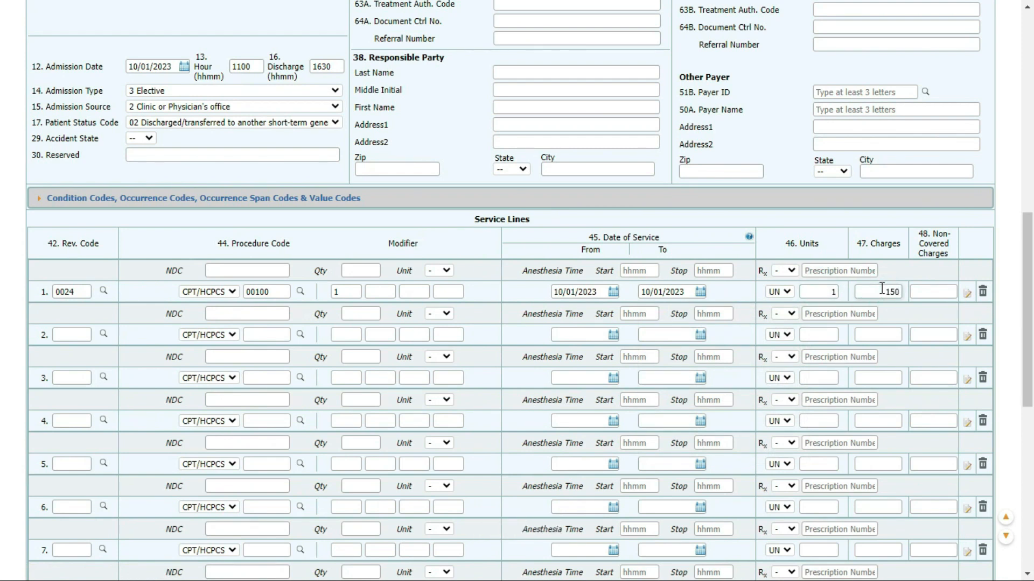
{"action": "scroll", "coordinate": [941, 275], "scroll_direction": "down", "scroll_amount": 5}
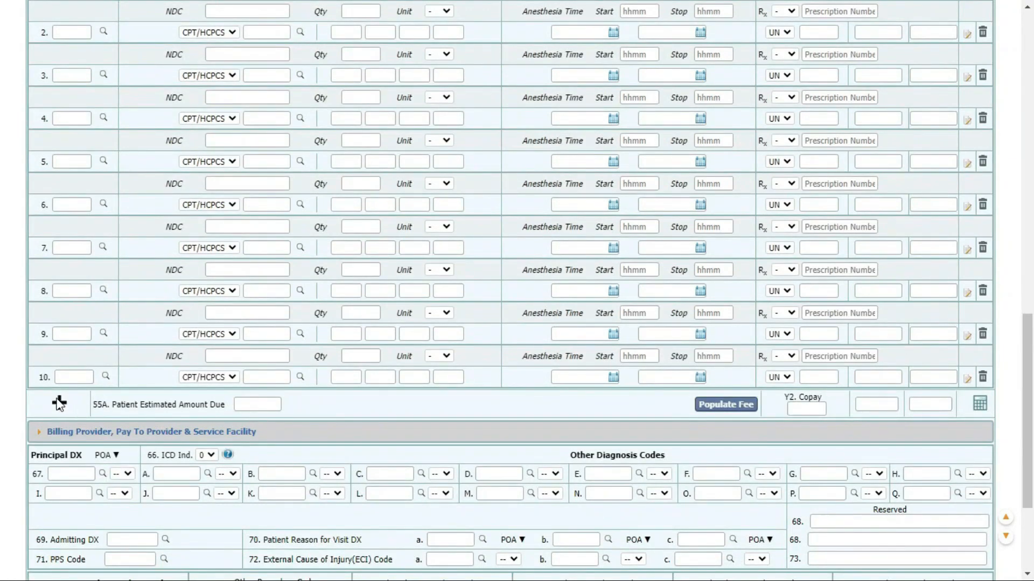
Add an eleventh service line to the claim, then delete it again.
{"action": "left_click", "coordinate": [59, 401]}
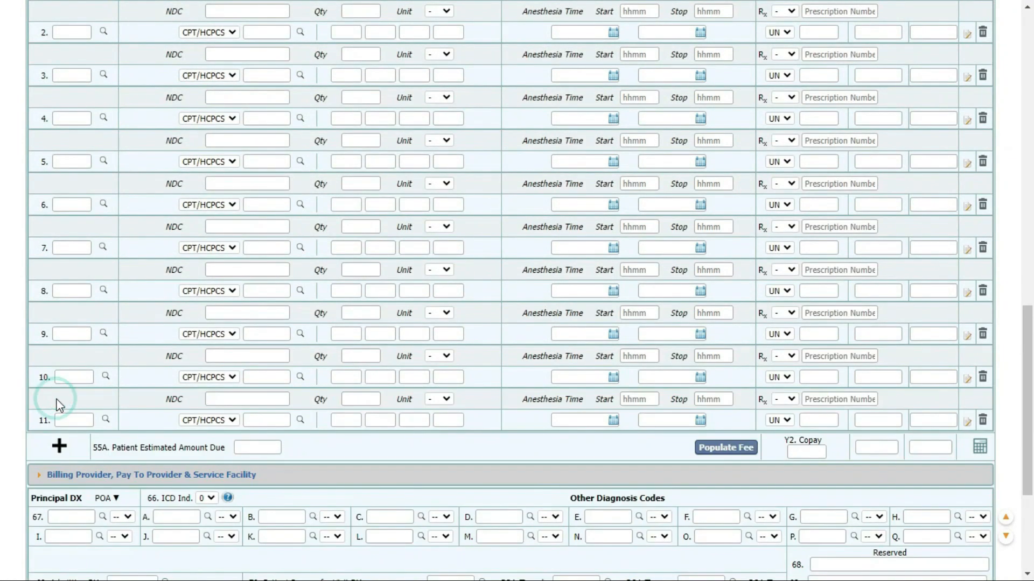
{"action": "left_click", "coordinate": [982, 423]}
{"action": "left_click", "coordinate": [591, 70]}
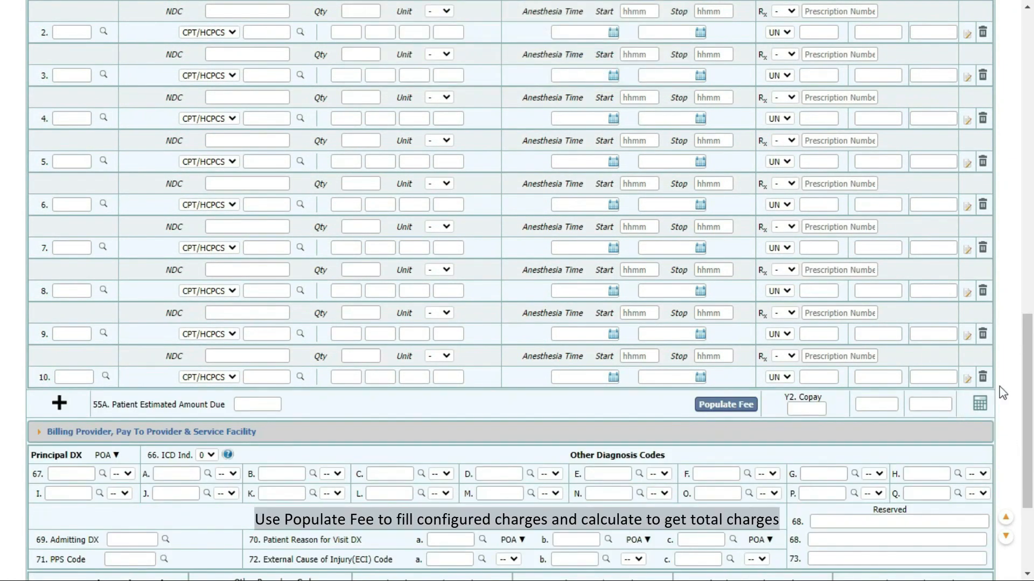
Populate the configured fees and calculate total charges of 150.00.
{"action": "left_click", "coordinate": [730, 405]}
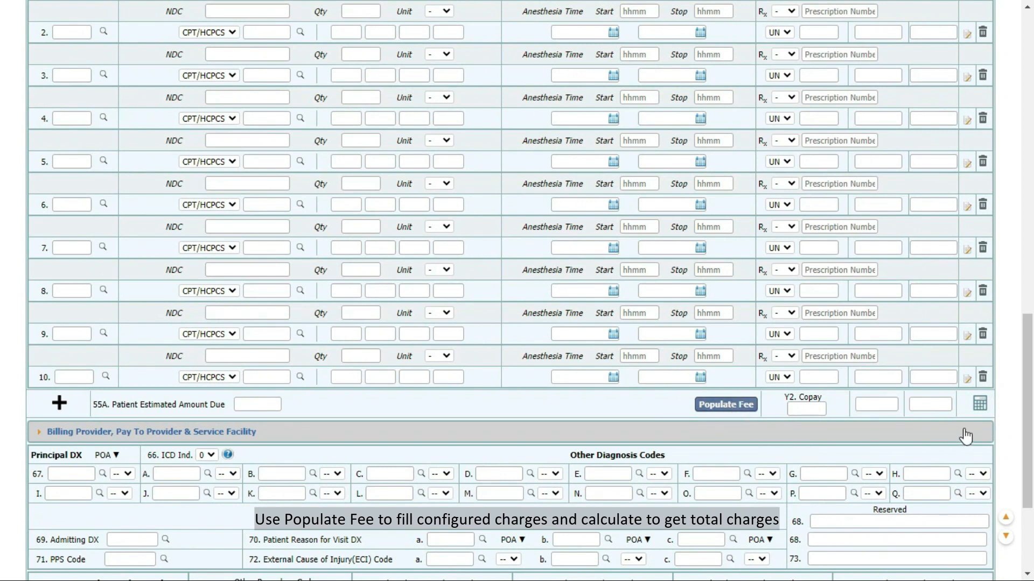
{"action": "left_click", "coordinate": [980, 403]}
{"action": "scroll", "coordinate": [1002, 431], "scroll_direction": "down", "scroll_amount": 4}
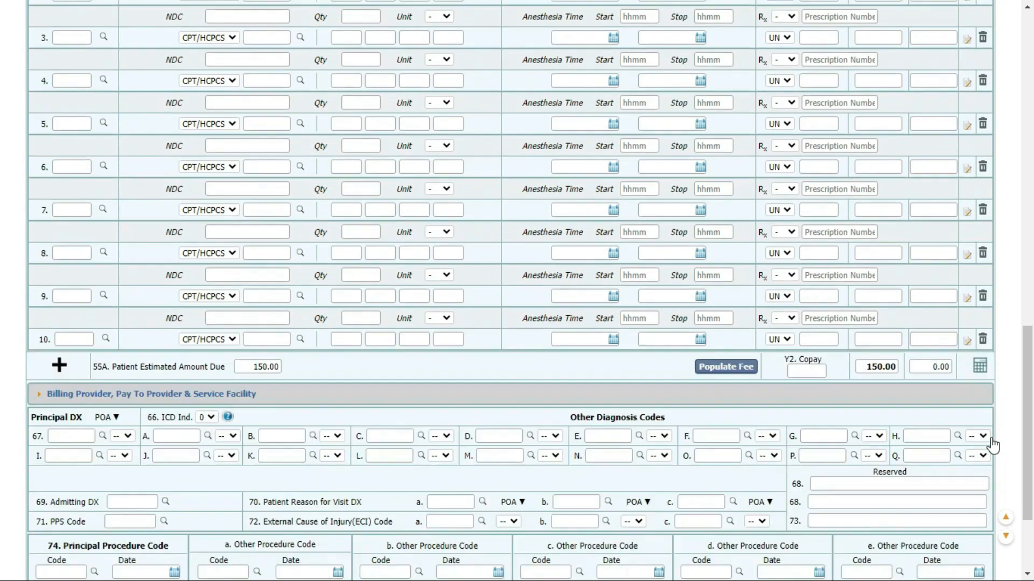
Check service line 10's notes, then expand billing provider WESTERN HOSPITAL and facility FACILITY NAME 1 details.
{"action": "left_click", "coordinate": [967, 201]}
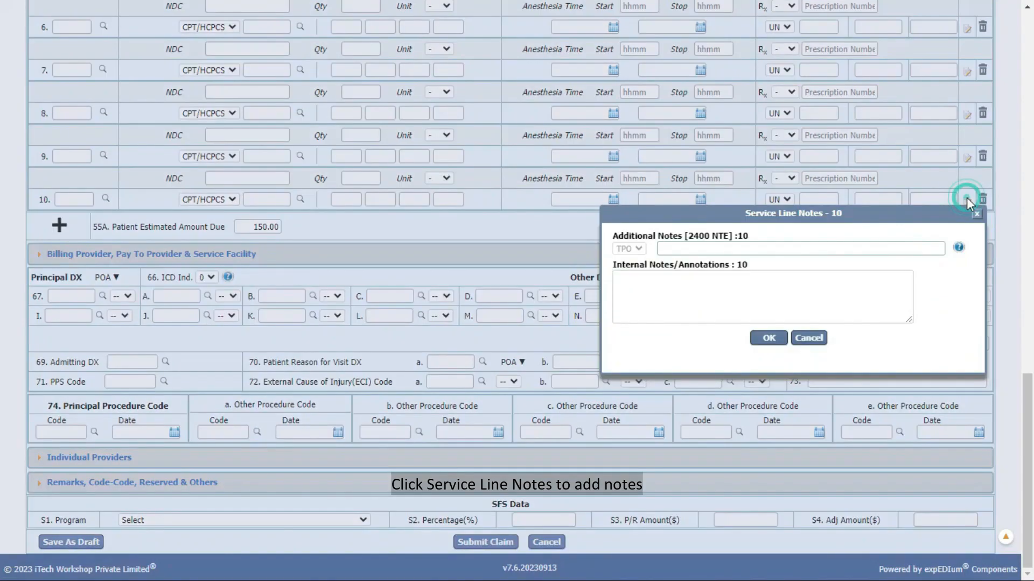
{"action": "left_click", "coordinate": [977, 215]}
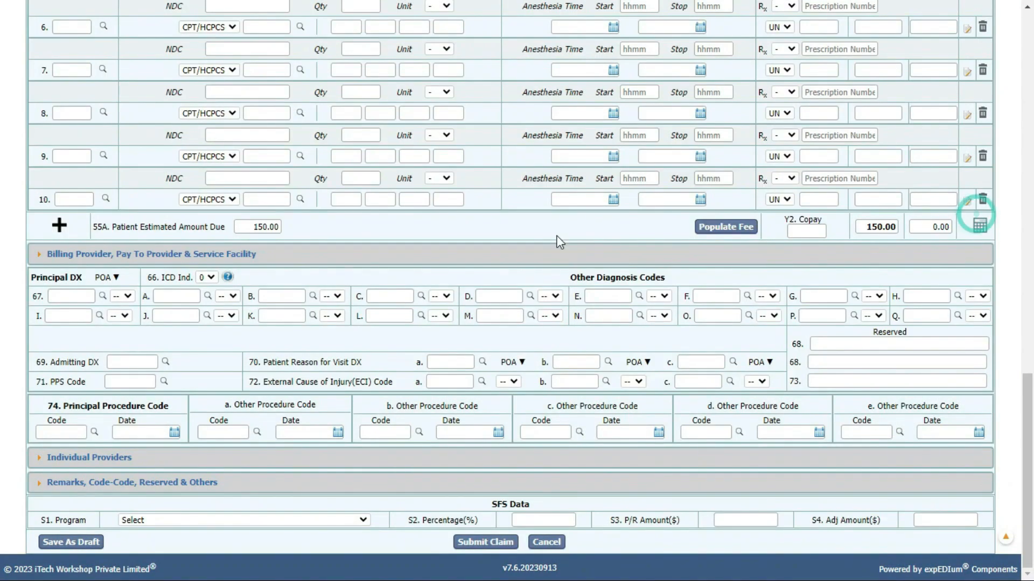
{"action": "left_click", "coordinate": [372, 254]}
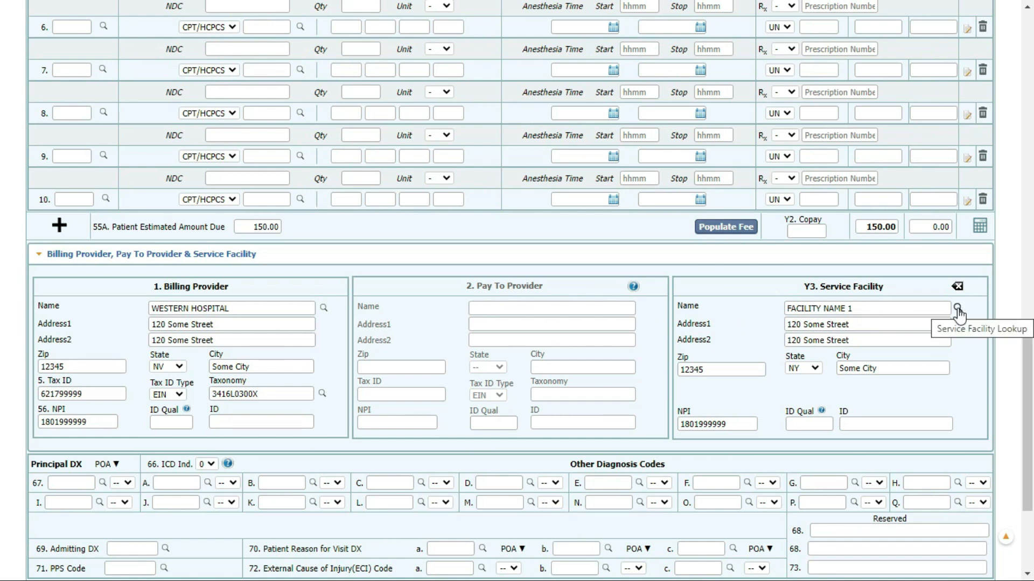
Look up ICD-10 code A00.9 (Cholera, unspecified) and enter it as principal diagnosis in field 67.
{"action": "scroll", "coordinate": [961, 374], "scroll_direction": "down", "scroll_amount": 3}
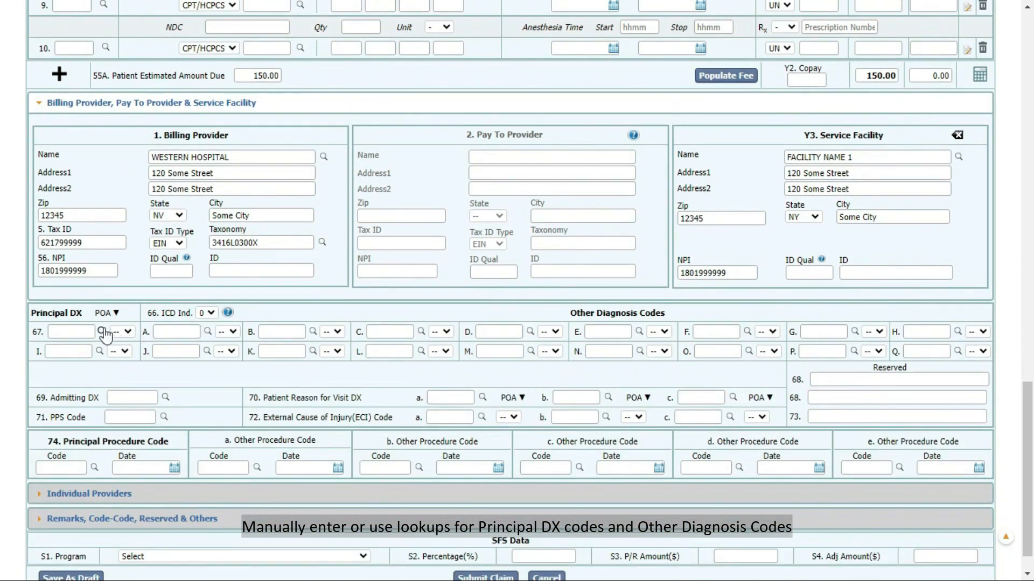
{"action": "left_click", "coordinate": [102, 332]}
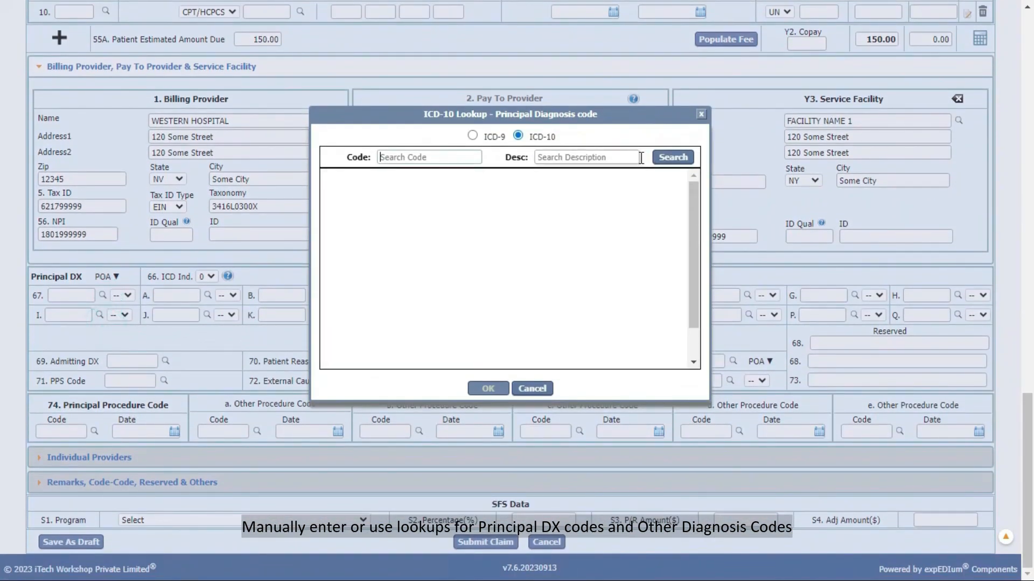
{"action": "left_click", "coordinate": [473, 135]}
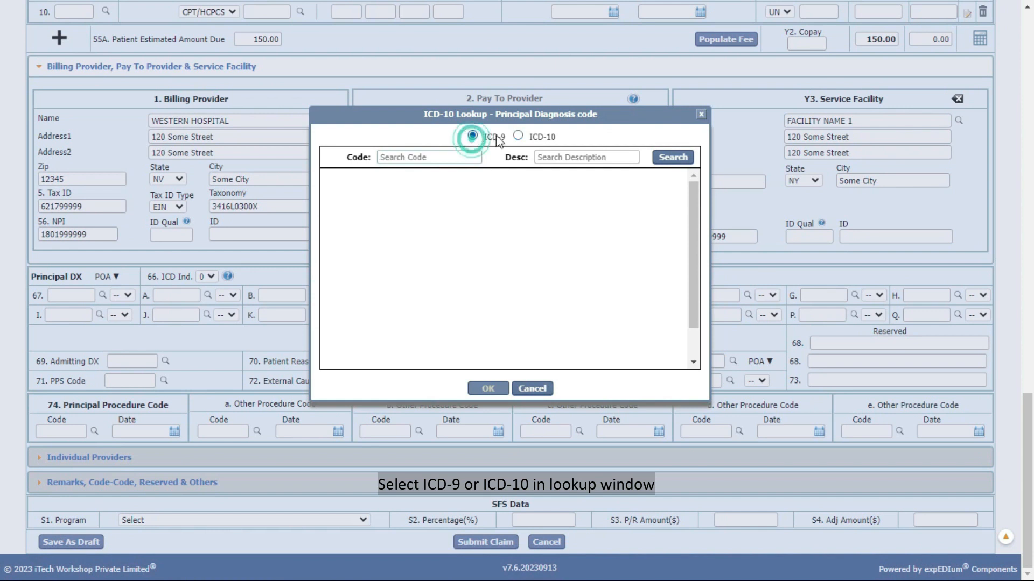
{"action": "left_click", "coordinate": [517, 136]}
{"action": "left_click", "coordinate": [663, 170]}
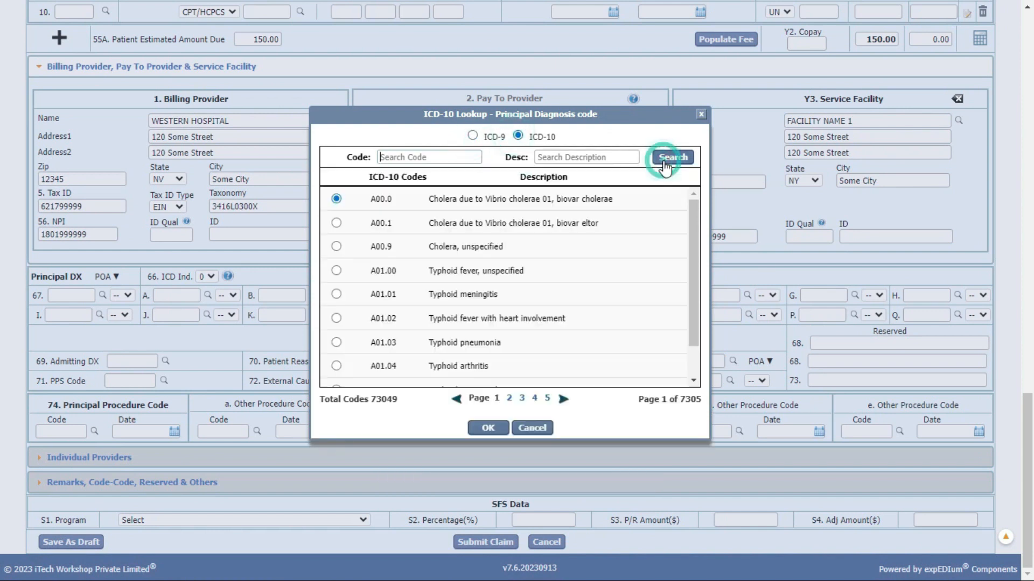
{"action": "left_click", "coordinate": [336, 246]}
{"action": "left_click", "coordinate": [490, 429]}
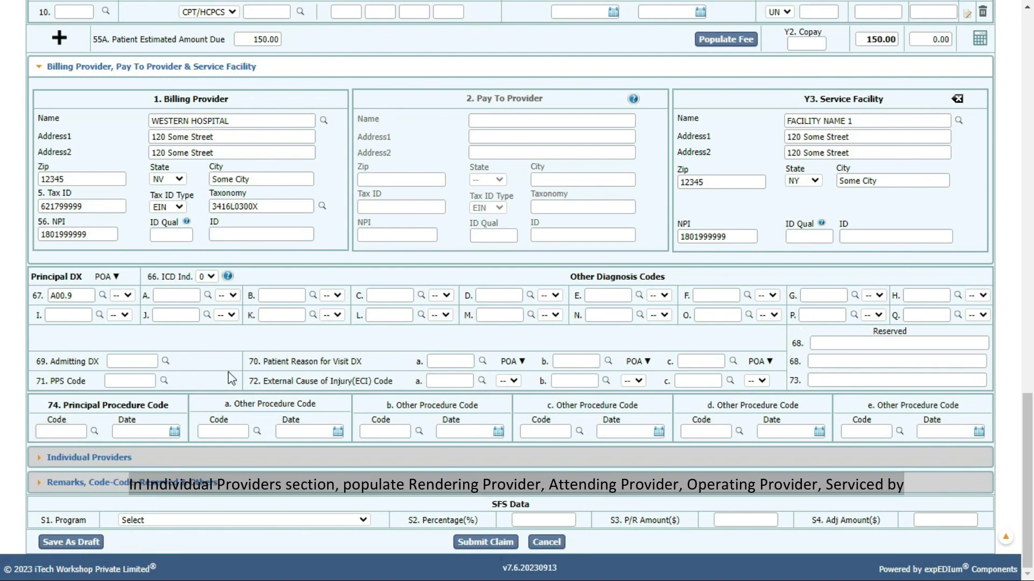
Expand Individual Providers to review rendering and referring providers, then open the Remarks, Code-Code and Reserved section.
{"action": "left_click", "coordinate": [188, 455]}
{"action": "scroll", "coordinate": [302, 274], "scroll_direction": "down", "scroll_amount": 5}
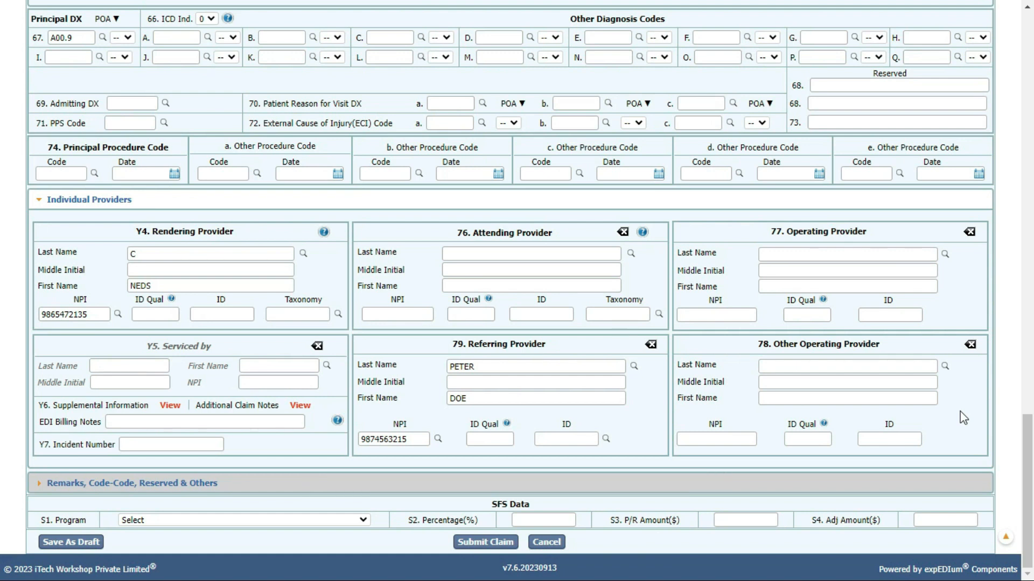
{"action": "left_click", "coordinate": [360, 490]}
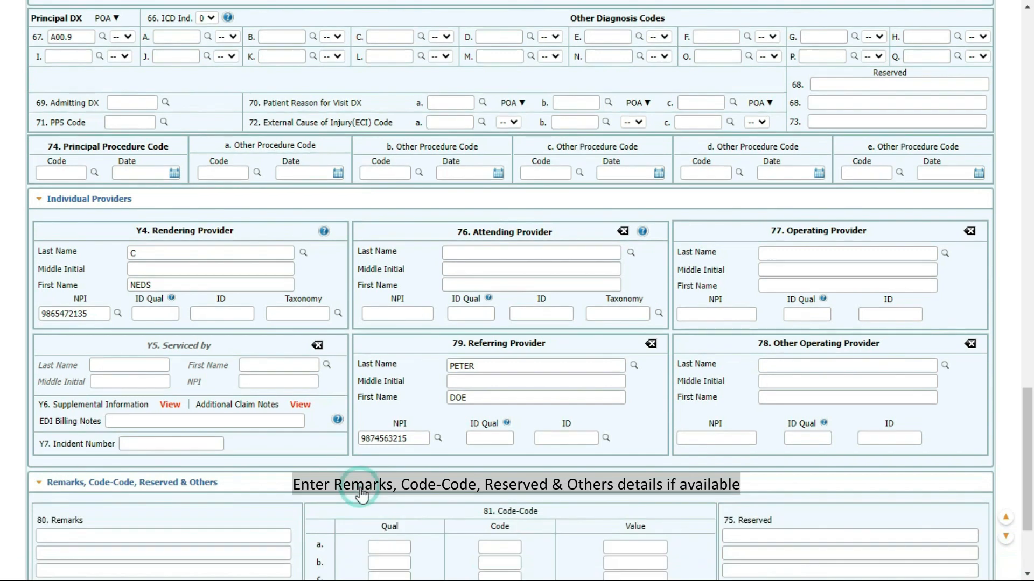
{"action": "scroll", "coordinate": [360, 493], "scroll_direction": "down", "scroll_amount": 3}
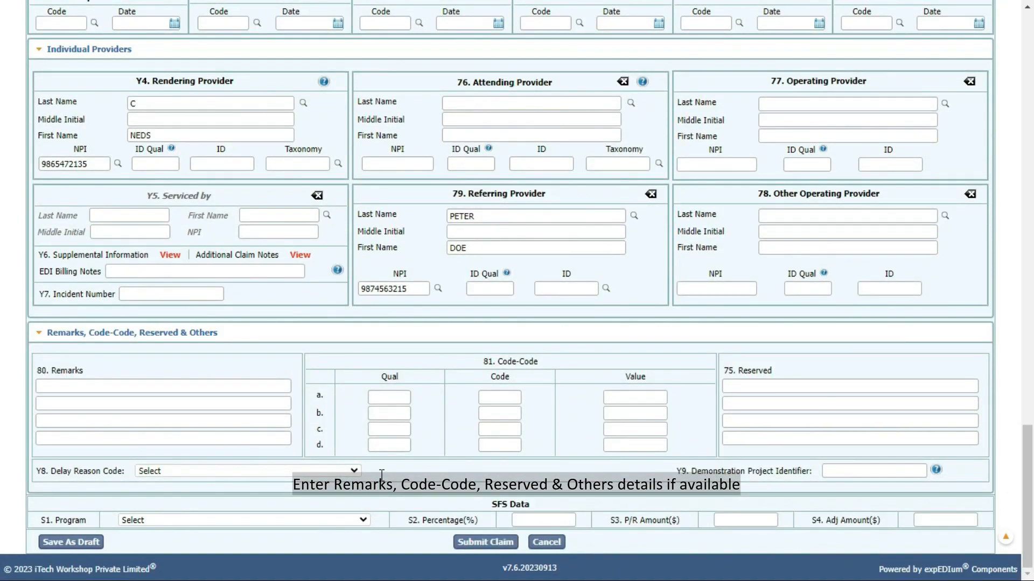
Collapse the Remarks section and submit the institutional claim.
{"action": "left_click", "coordinate": [333, 335]}
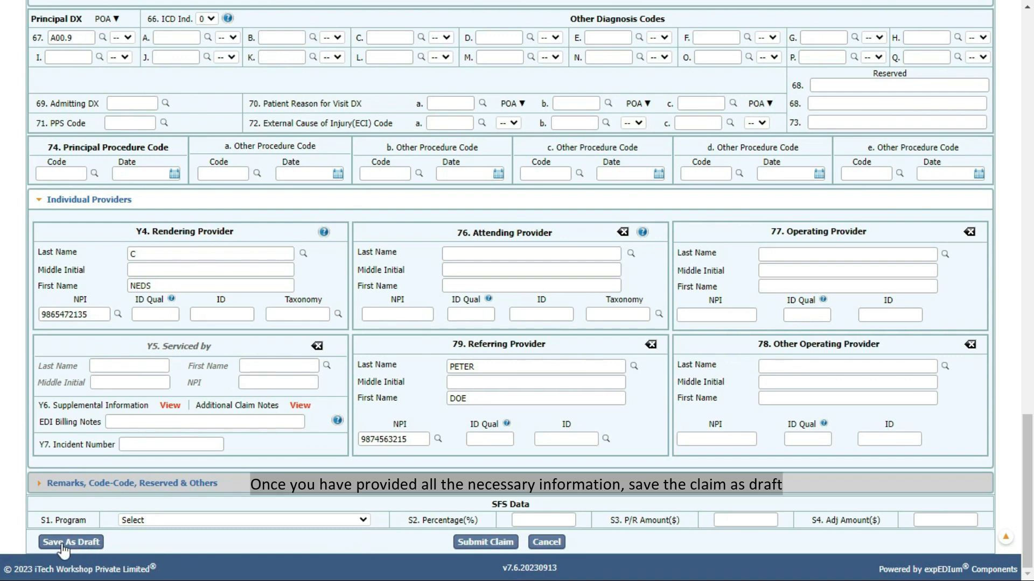
{"action": "left_click", "coordinate": [473, 543]}
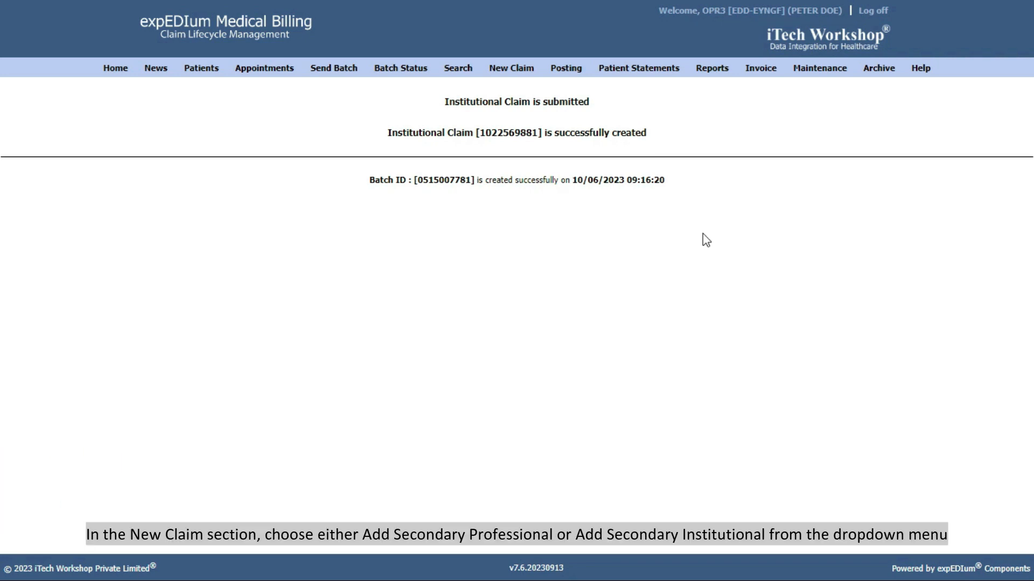
Start a secondary professional claim and search all claim types for the patient's posted primary claim.
{"action": "mouse_move", "coordinate": [511, 74]}
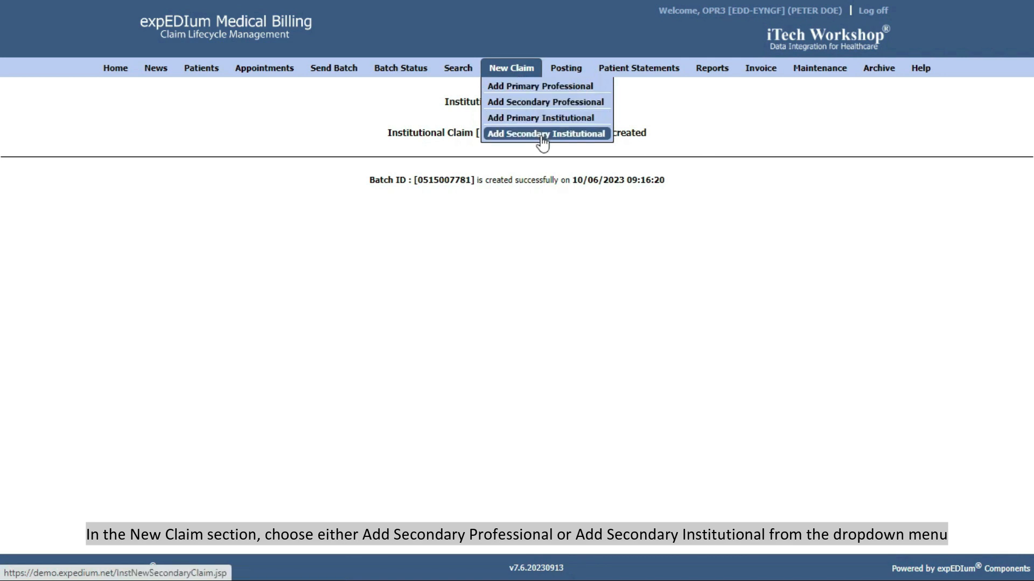
{"action": "left_click", "coordinate": [545, 102]}
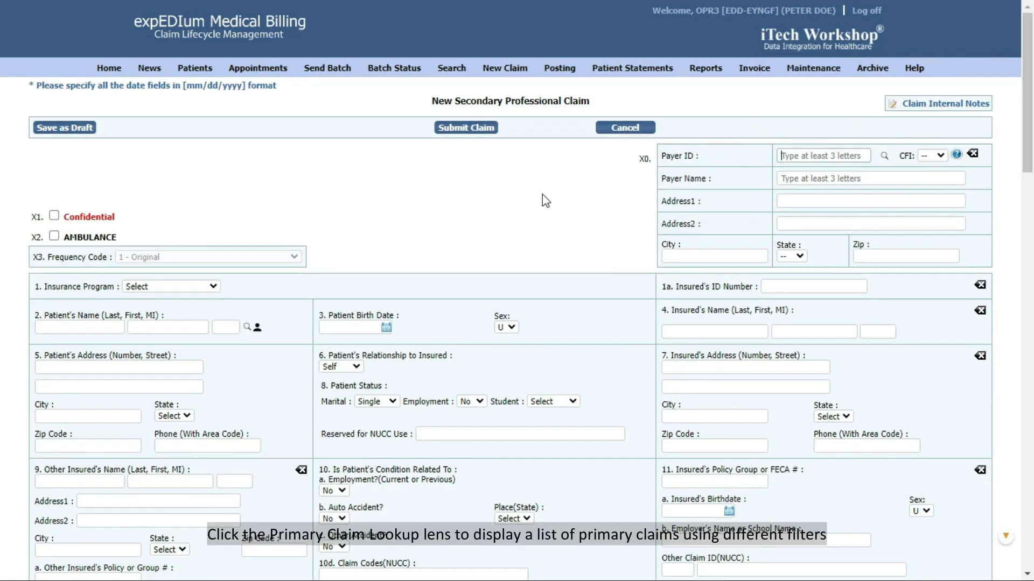
{"action": "left_click", "coordinate": [247, 326]}
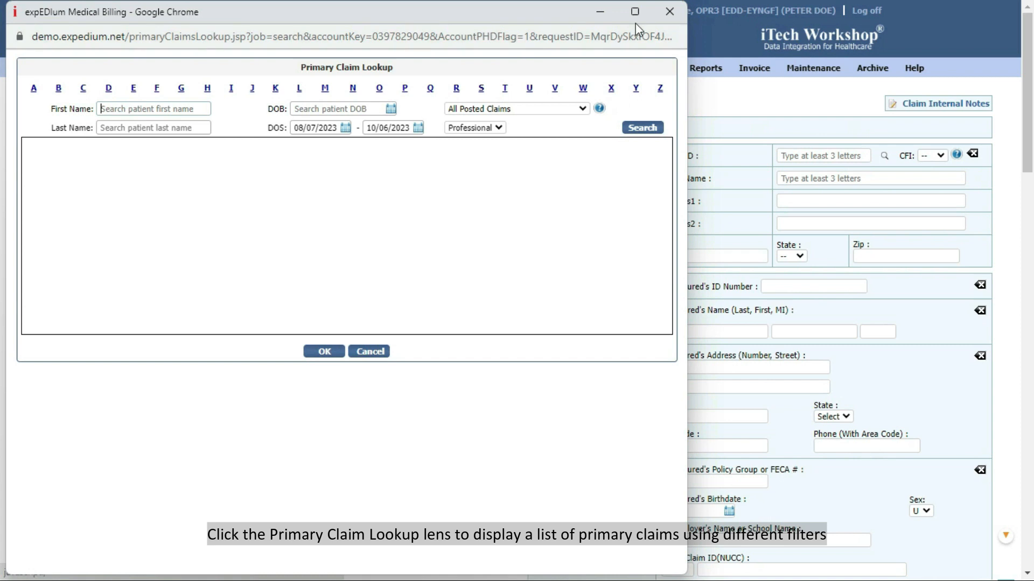
{"action": "left_click", "coordinate": [635, 13]}
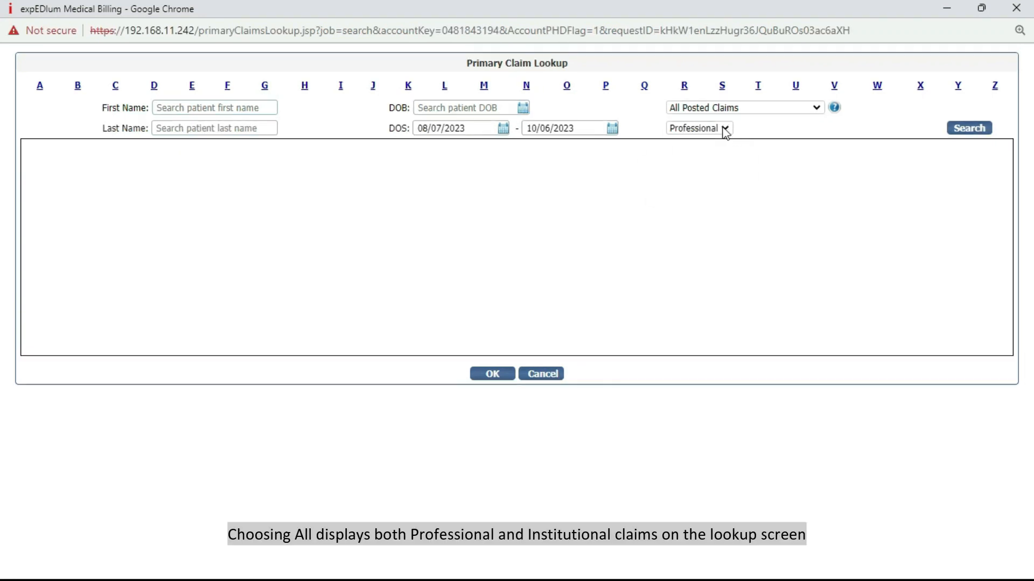
{"action": "left_click", "coordinate": [725, 130]}
{"action": "left_click", "coordinate": [706, 141]}
{"action": "left_click", "coordinate": [967, 128]}
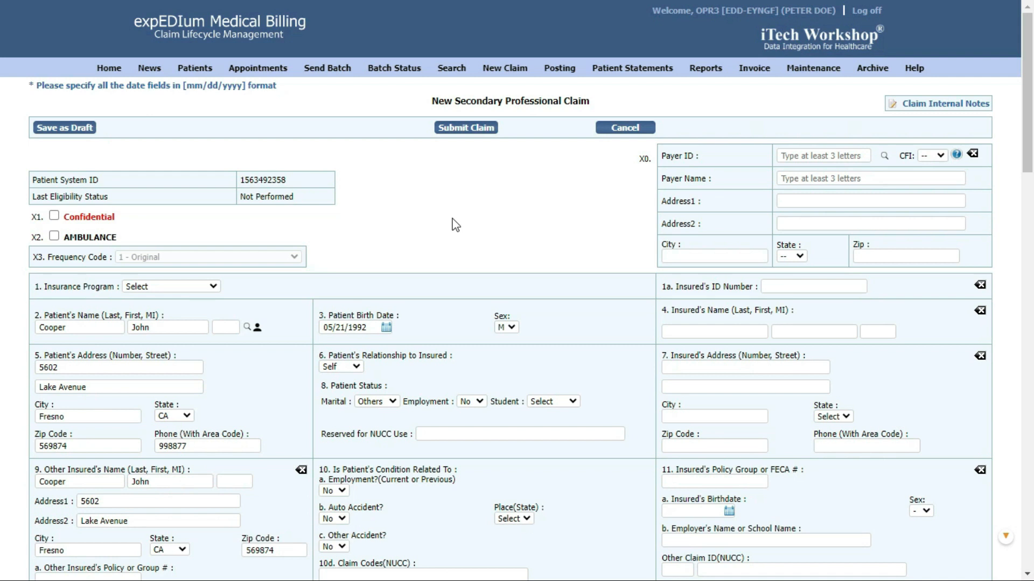
Review claim-level and service line 1 coordination of benefits, then submit the secondary professional claim.
{"action": "scroll", "coordinate": [579, 219], "scroll_direction": "down", "scroll_amount": 8}
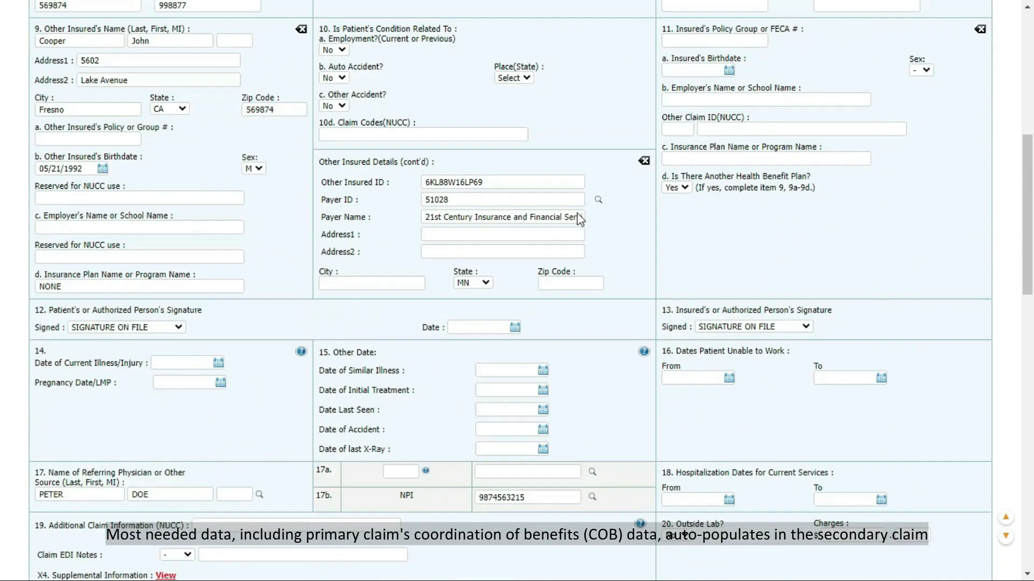
{"action": "scroll", "coordinate": [578, 219], "scroll_direction": "down", "scroll_amount": 8}
{"action": "left_click", "coordinate": [935, 269]}
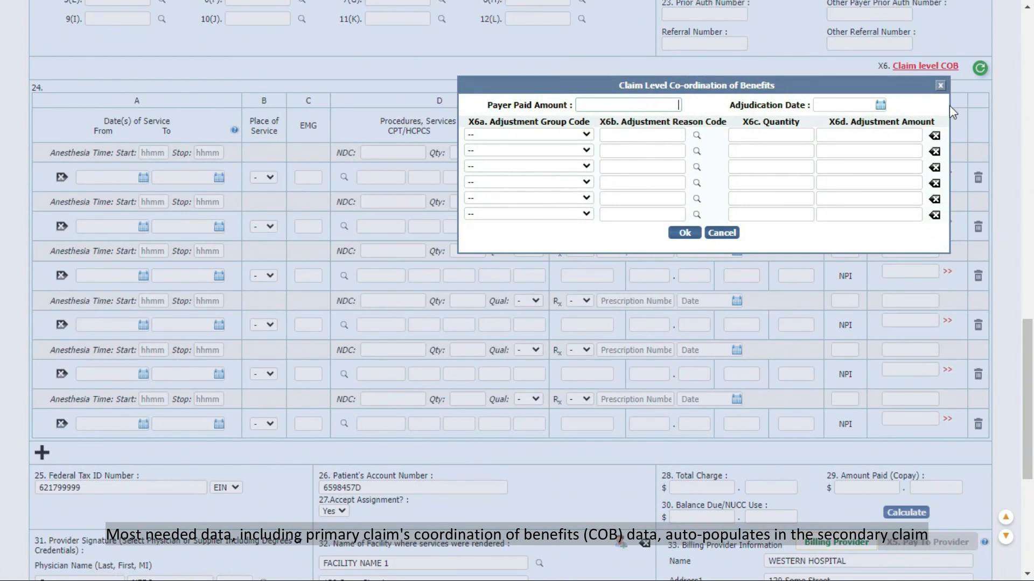
{"action": "left_click", "coordinate": [941, 86]}
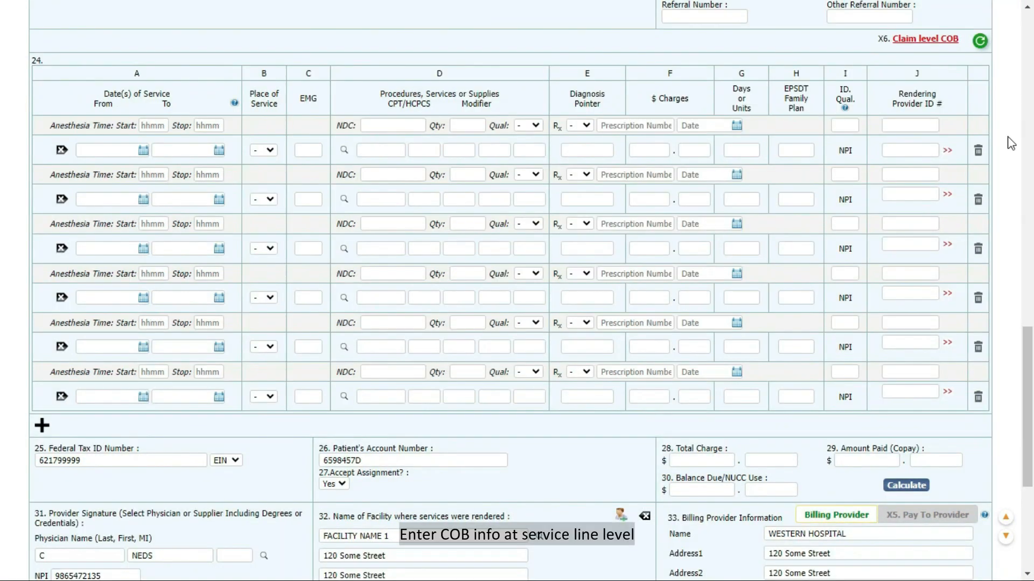
{"action": "left_click", "coordinate": [947, 150]}
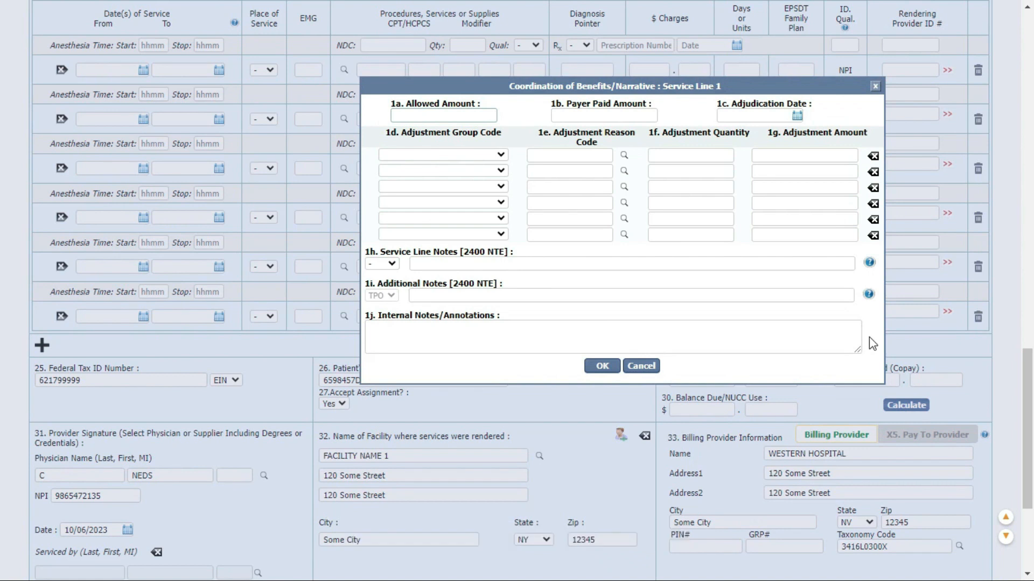
{"action": "left_click", "coordinate": [875, 87]}
{"action": "scroll", "coordinate": [1013, 259], "scroll_direction": "down", "scroll_amount": 4}
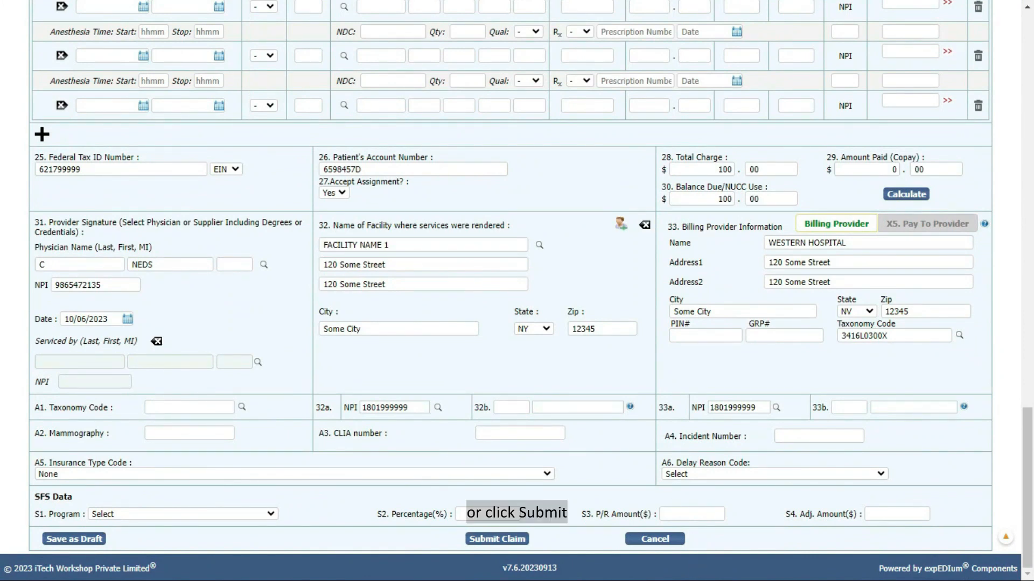
{"action": "left_click", "coordinate": [506, 541]}
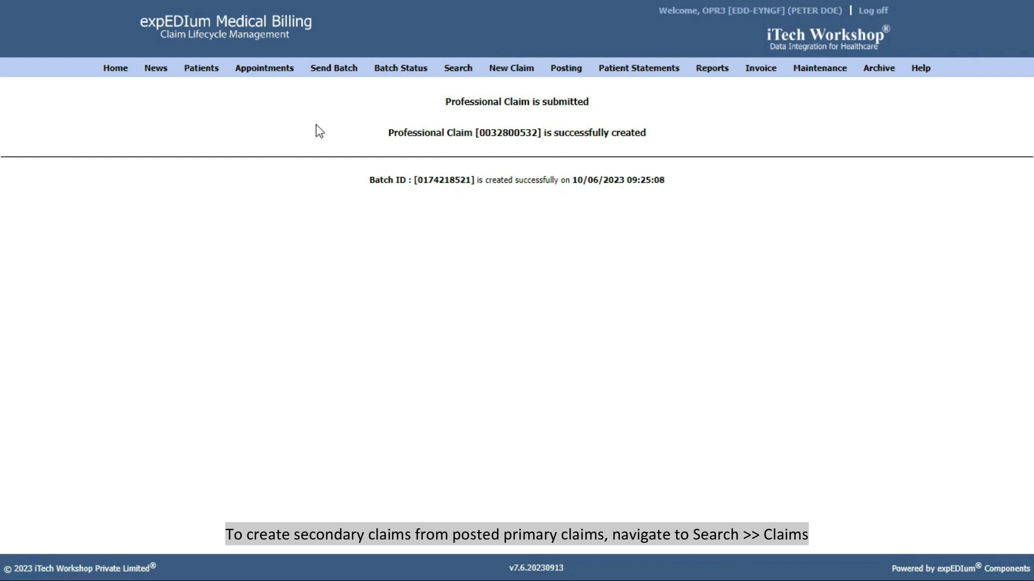
Set up a claim search with insurance type All, status Posted and Sec. Pending ticked.
{"action": "mouse_move", "coordinate": [453, 70]}
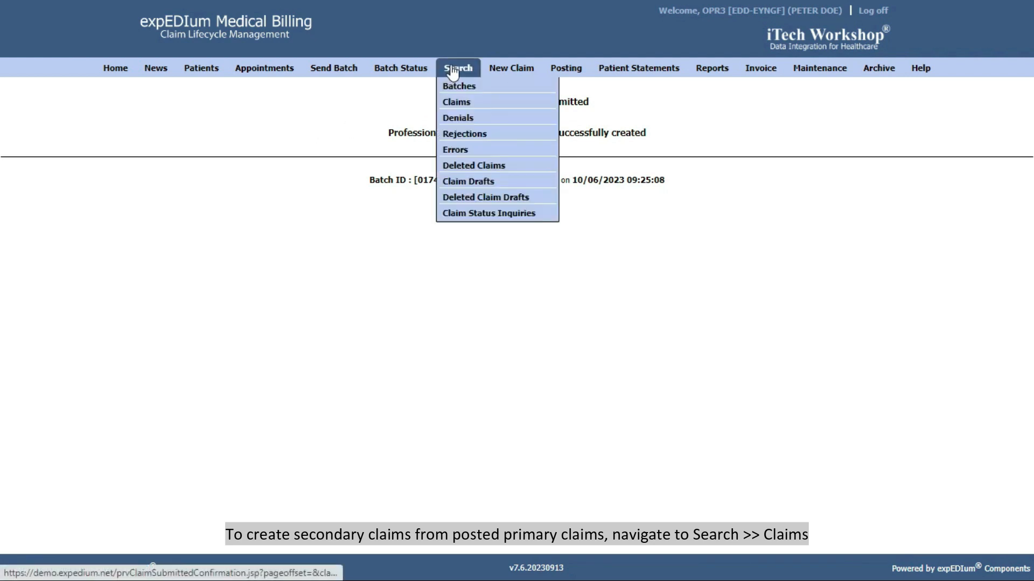
{"action": "left_click", "coordinate": [458, 98]}
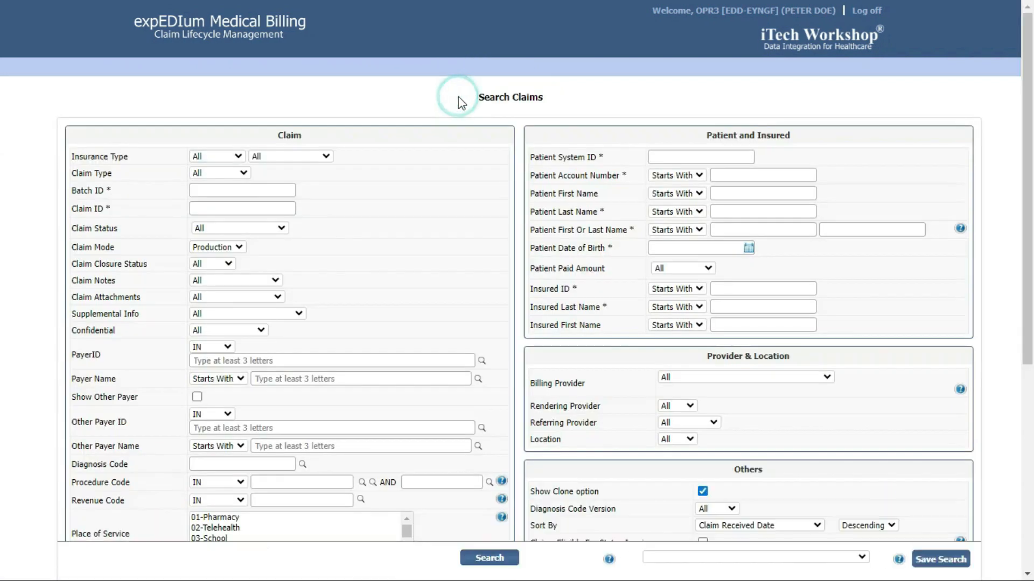
{"action": "left_click", "coordinate": [229, 160]}
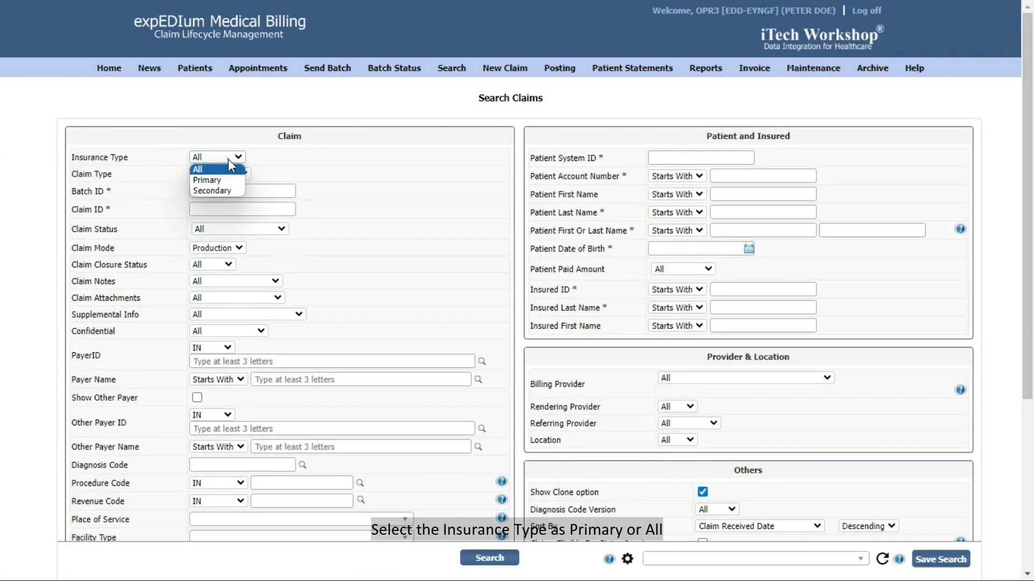
{"action": "left_click", "coordinate": [215, 169]}
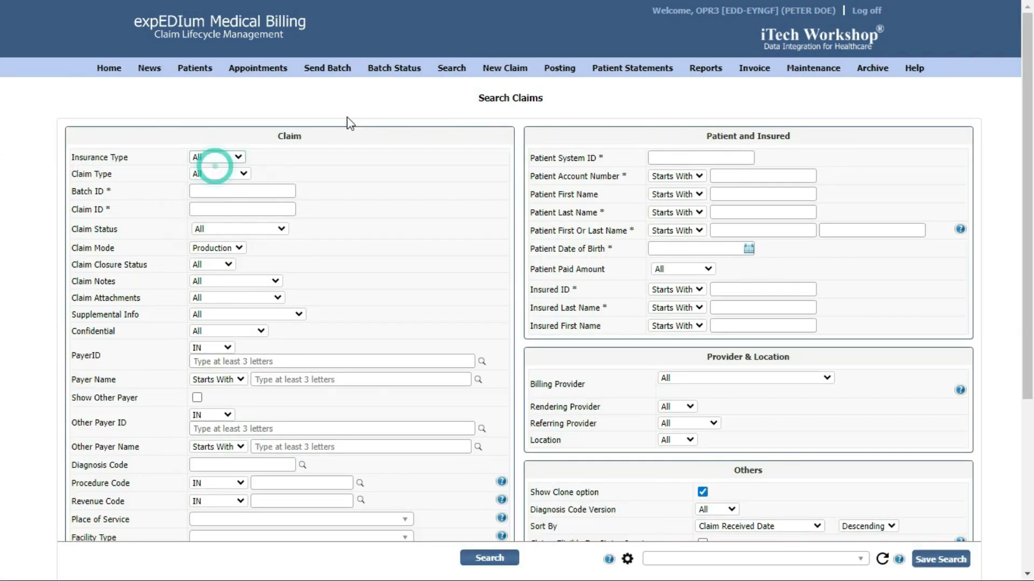
{"action": "left_click", "coordinate": [279, 229]}
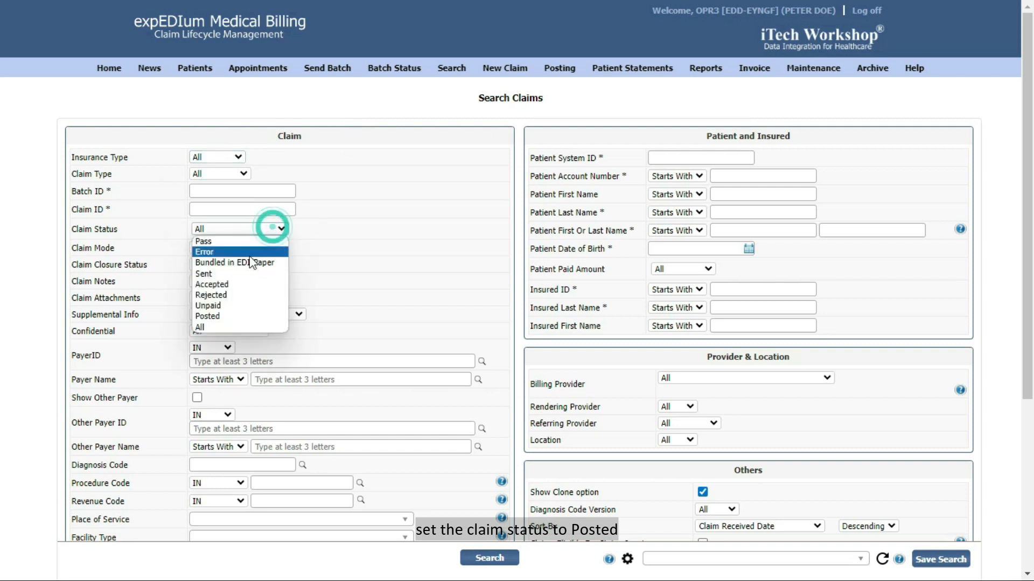
{"action": "left_click", "coordinate": [207, 317]}
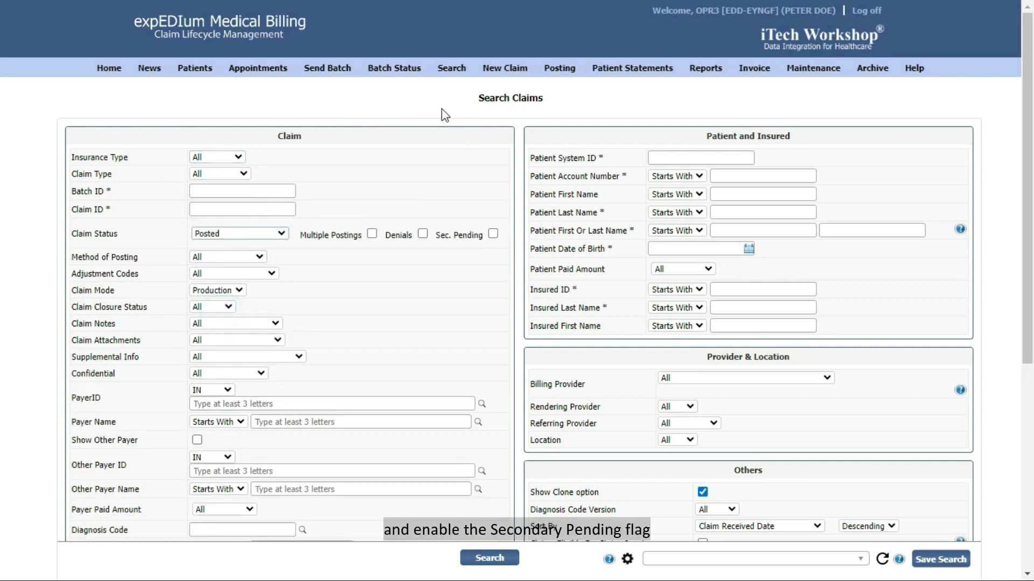
{"action": "left_click", "coordinate": [493, 234]}
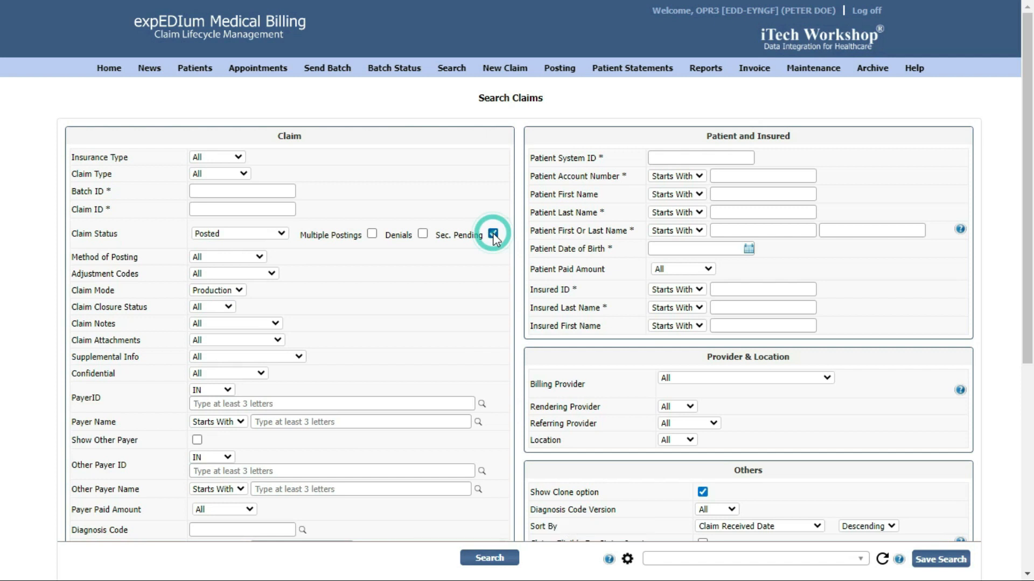
Set Age Criteria to All days, search to list 347 claims, and show the first claim's secondary options.
{"action": "scroll", "coordinate": [523, 264], "scroll_direction": "down", "scroll_amount": 5}
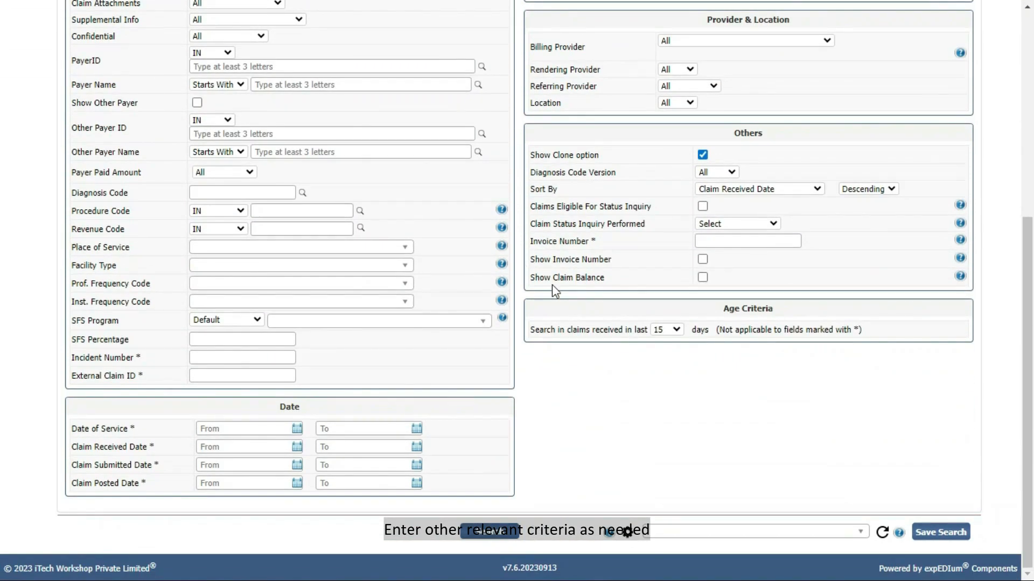
{"action": "left_click", "coordinate": [673, 329]}
{"action": "left_click", "coordinate": [659, 403]}
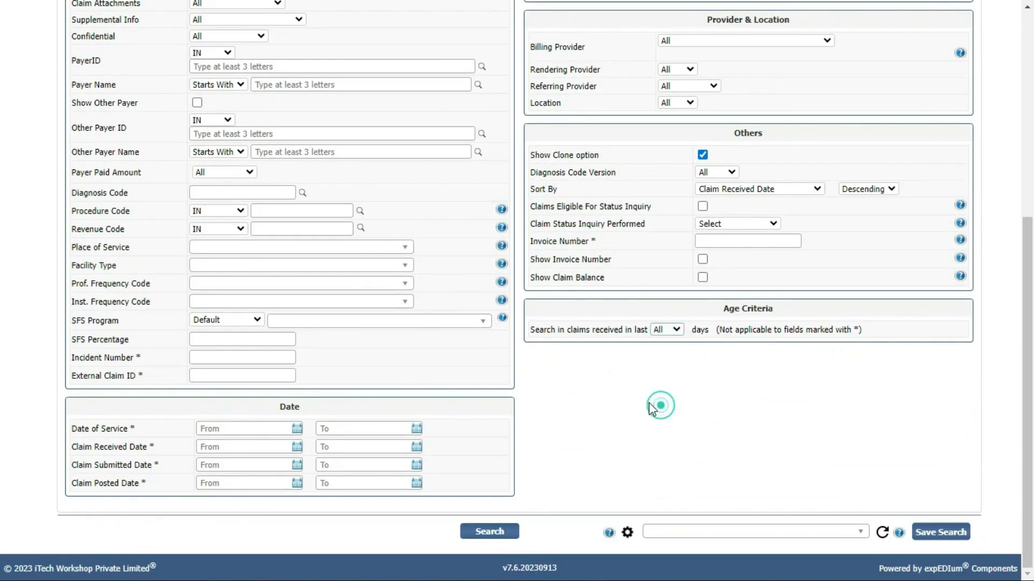
{"action": "left_click", "coordinate": [494, 533]}
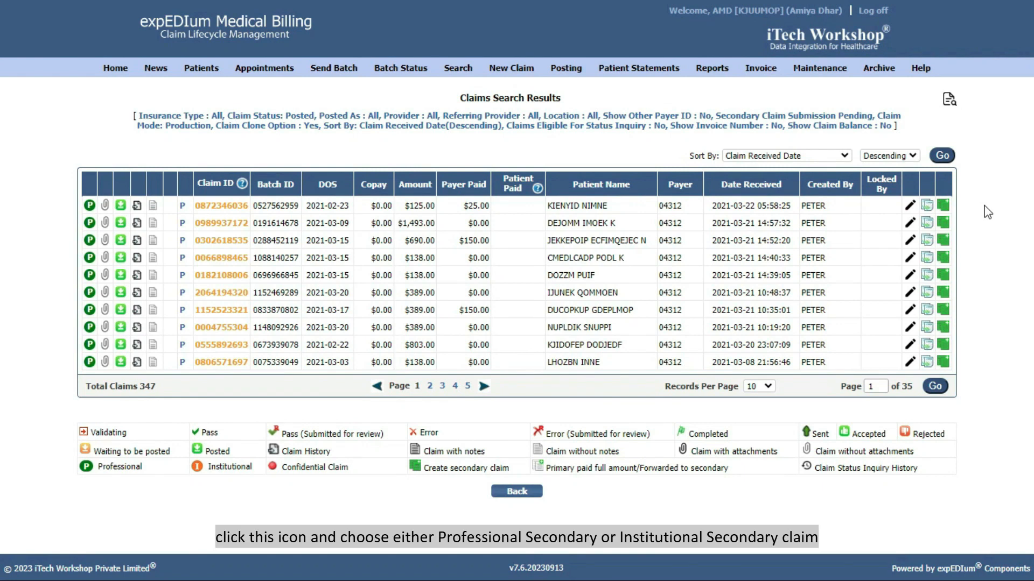
{"action": "left_click", "coordinate": [948, 205]}
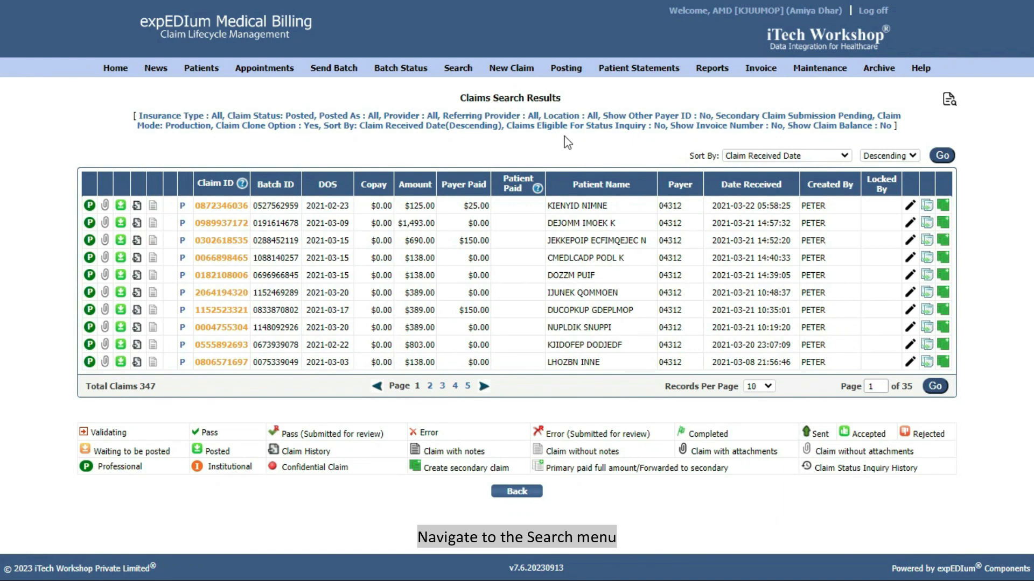
{"action": "mouse_move", "coordinate": [463, 72]}
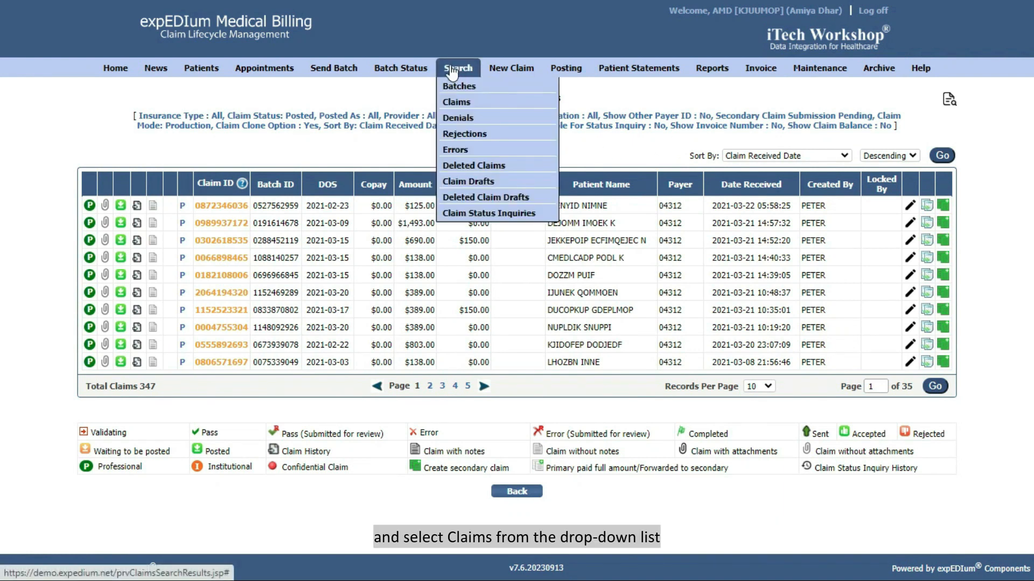
Search claims with Show Clone option ticked and clone the first result as an institutional claim.
{"action": "left_click", "coordinate": [464, 101]}
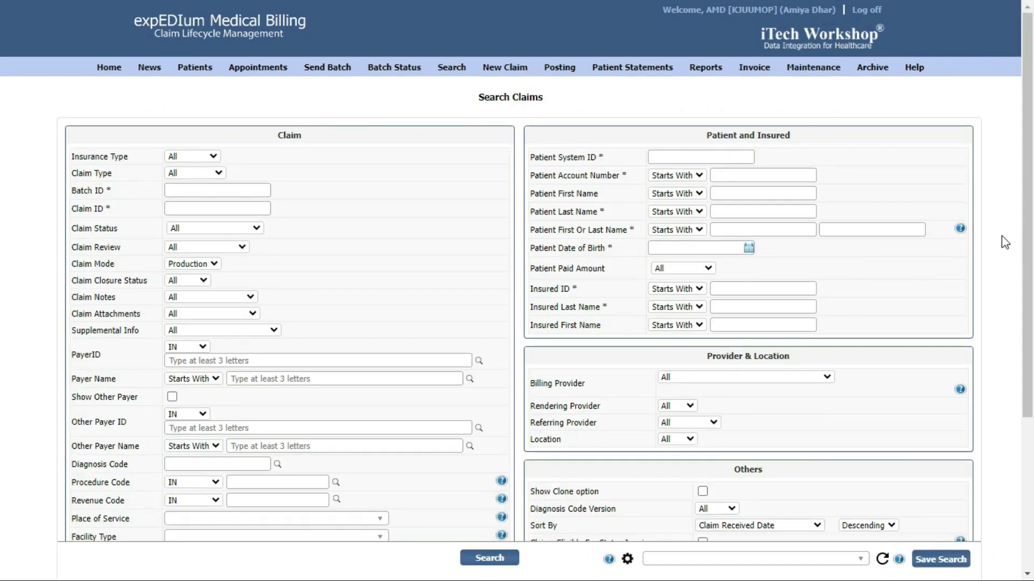
{"action": "scroll", "coordinate": [1003, 241], "scroll_direction": "down", "scroll_amount": 4}
{"action": "left_click", "coordinate": [702, 276]}
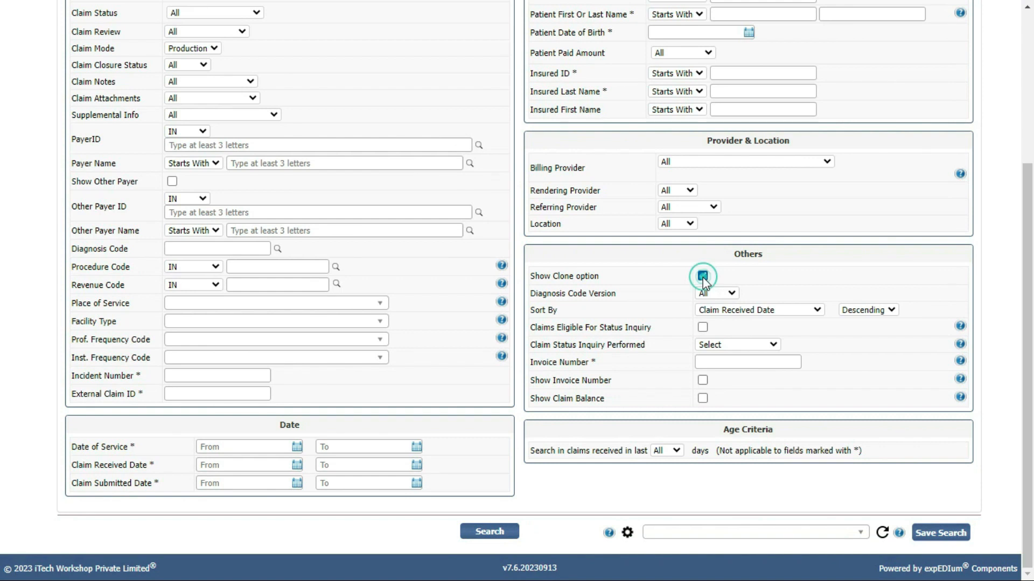
{"action": "left_click", "coordinate": [498, 533]}
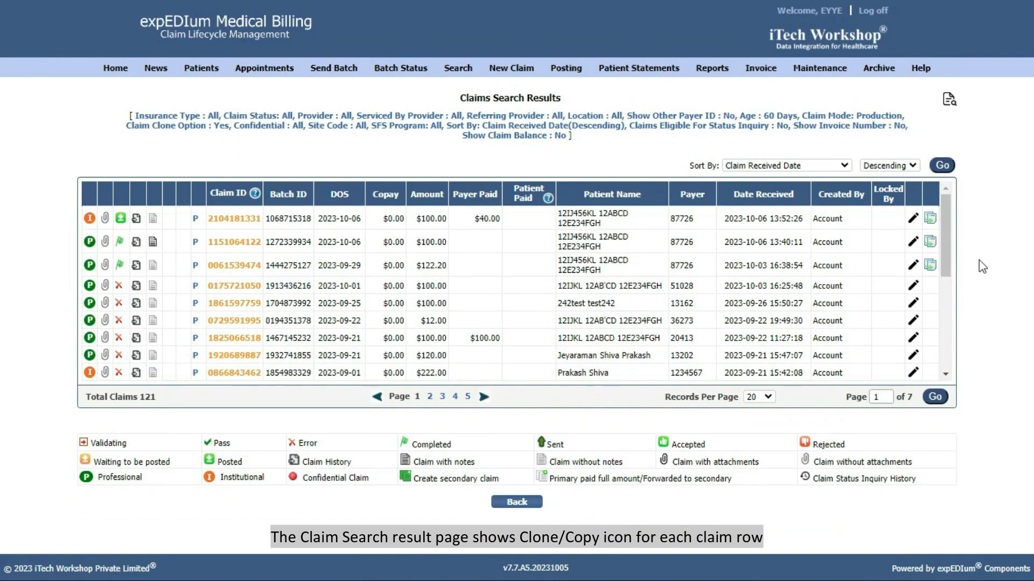
{"action": "left_click", "coordinate": [931, 219]}
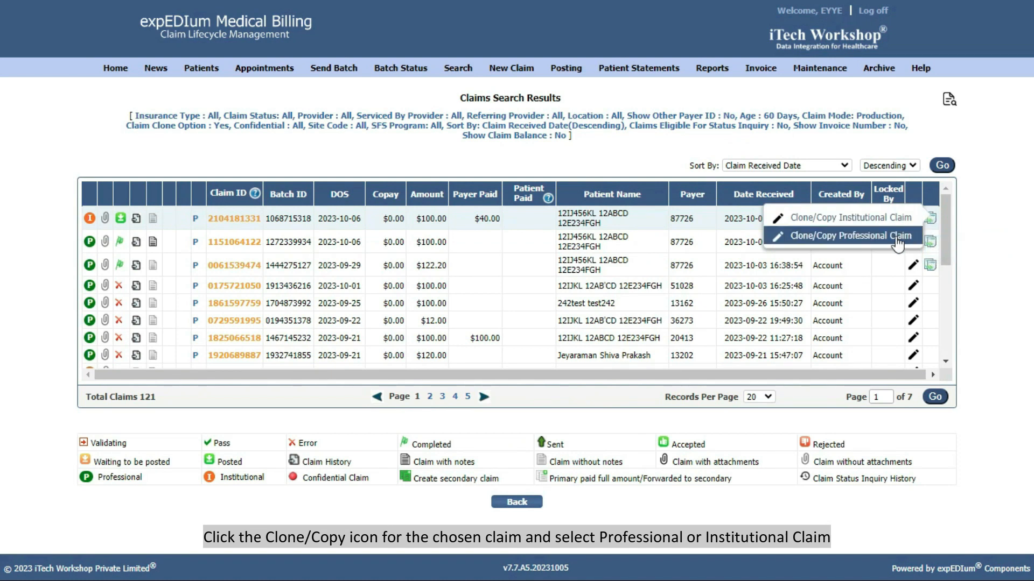
{"action": "left_click", "coordinate": [890, 218]}
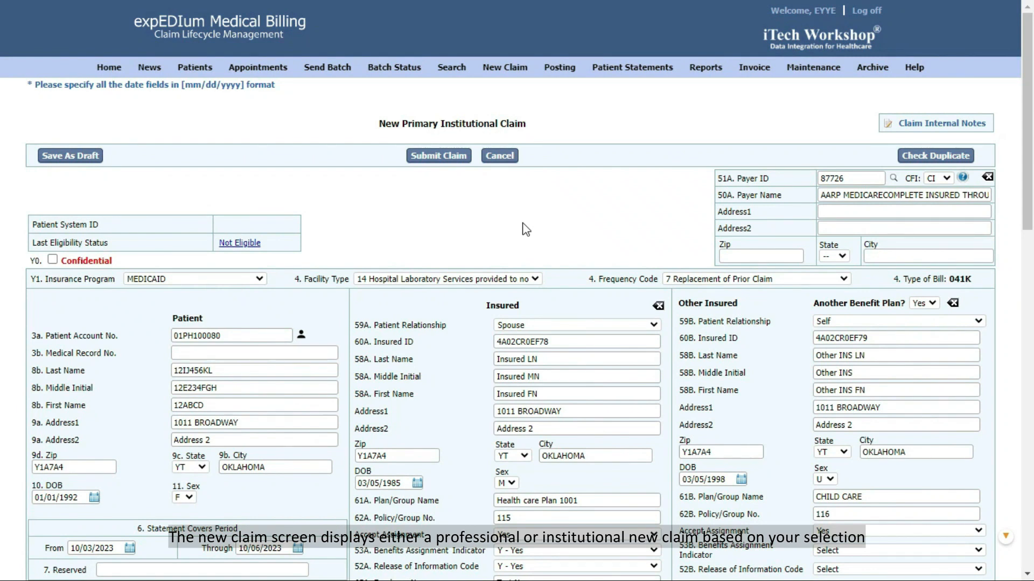
Set both Date of Service fields to 10/01/2023 and submit the cloned claim.
{"action": "scroll", "coordinate": [531, 200], "scroll_direction": "down", "scroll_amount": 10}
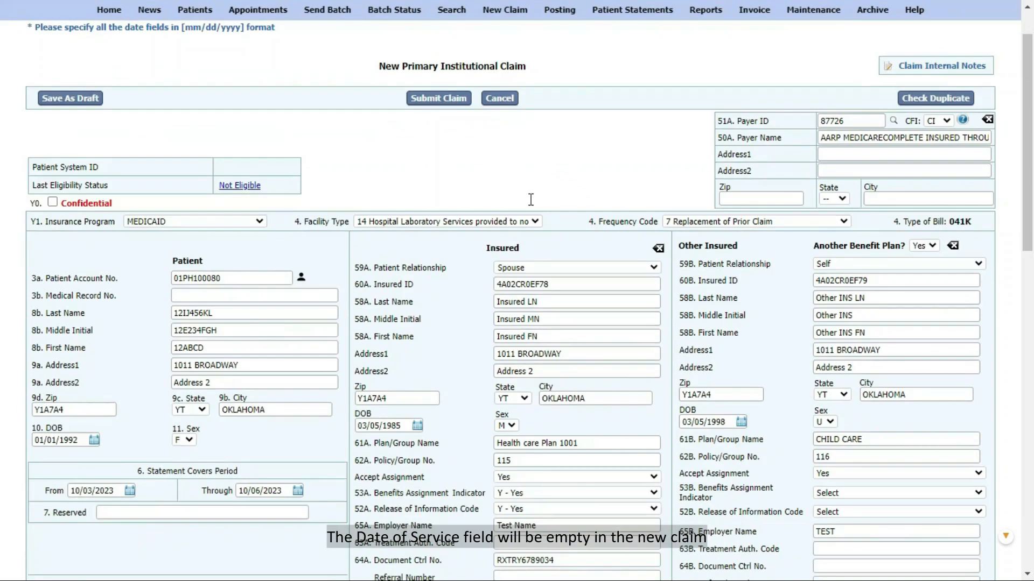
{"action": "scroll", "coordinate": [531, 200], "scroll_direction": "down", "scroll_amount": 3}
{"action": "left_click", "coordinate": [611, 208]}
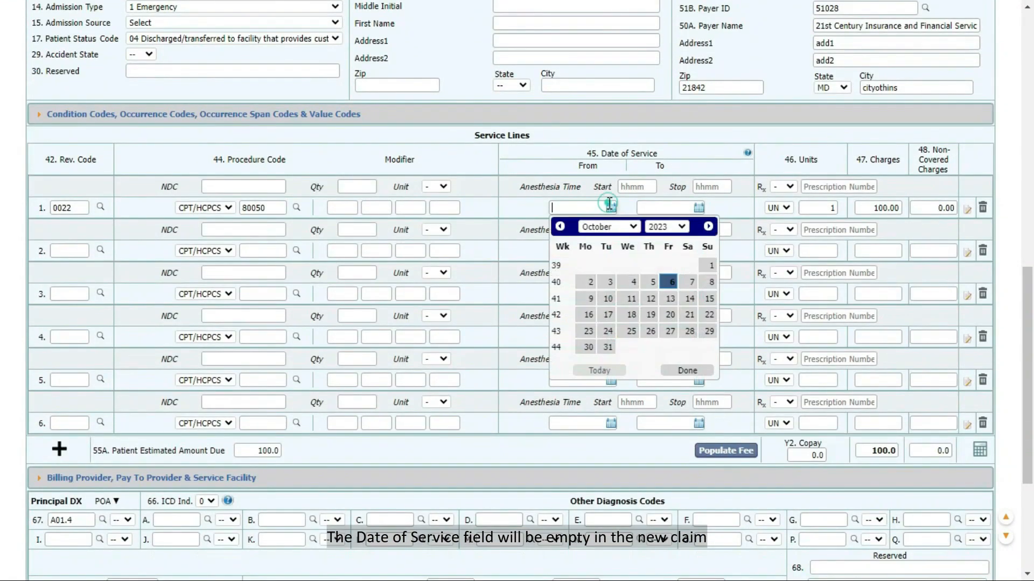
{"action": "left_click", "coordinate": [705, 267]}
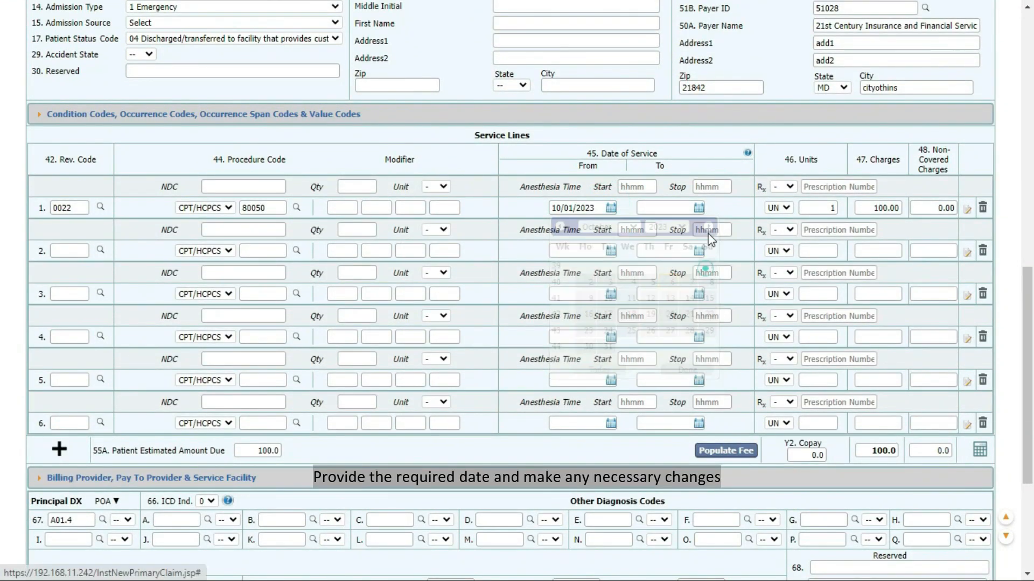
{"action": "left_click", "coordinate": [698, 207]}
{"action": "left_click", "coordinate": [790, 269]}
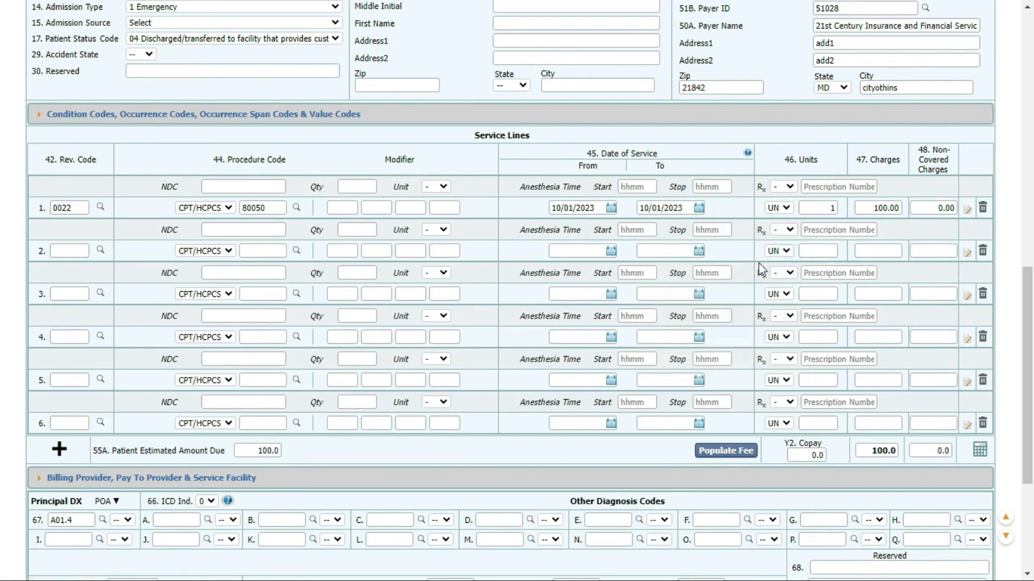
{"action": "scroll", "coordinate": [707, 311], "scroll_direction": "down", "scroll_amount": 4}
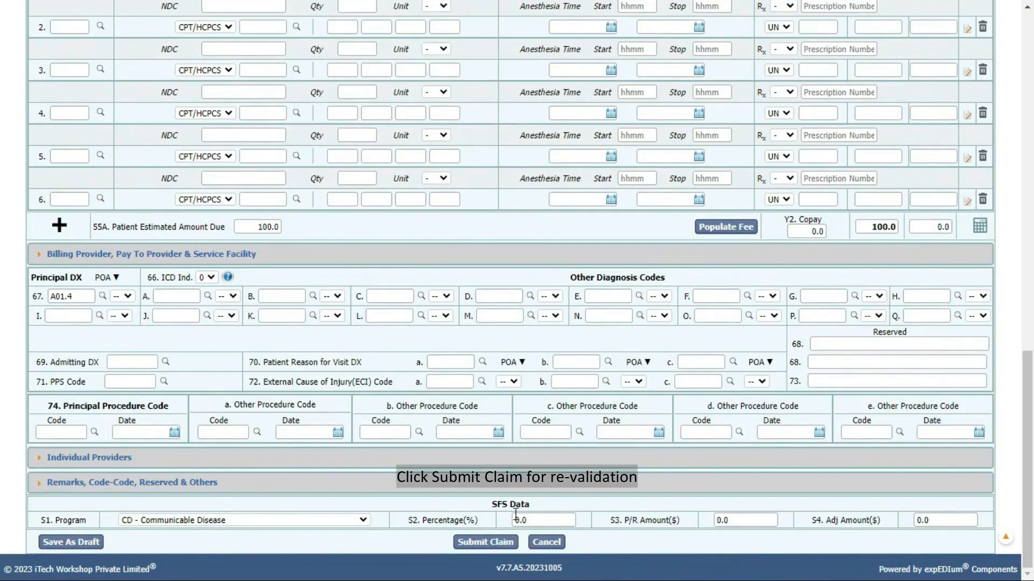
{"action": "left_click", "coordinate": [486, 543]}
{"action": "left_click", "coordinate": [590, 87]}
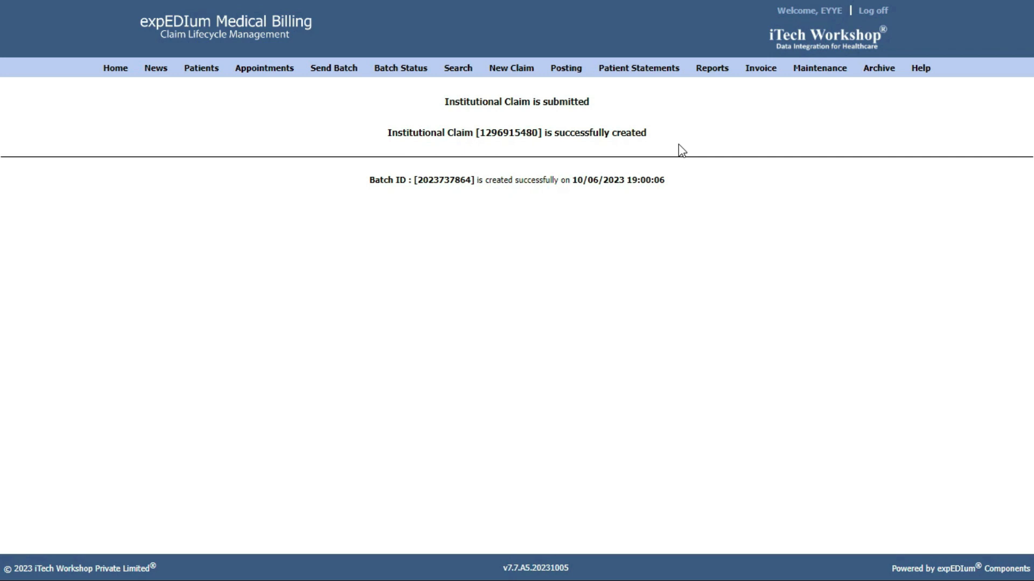
Sign in to the expEDIum help manual and open Chapter 8: New Claims and Chapter 9: Claim Feature.
{"action": "mouse_move", "coordinate": [920, 68]}
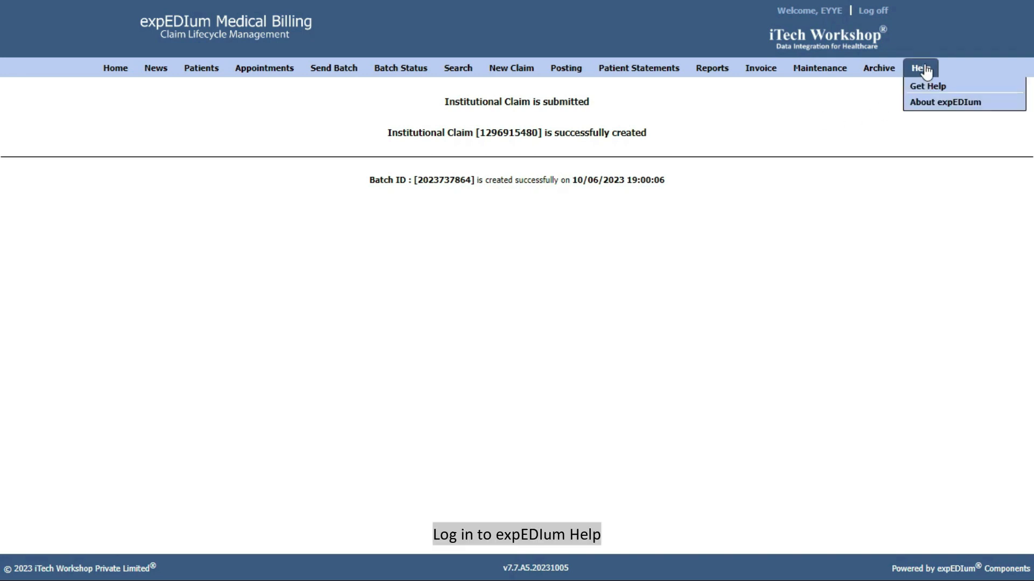
{"action": "left_click", "coordinate": [934, 86]}
{"action": "left_click", "coordinate": [674, 386]}
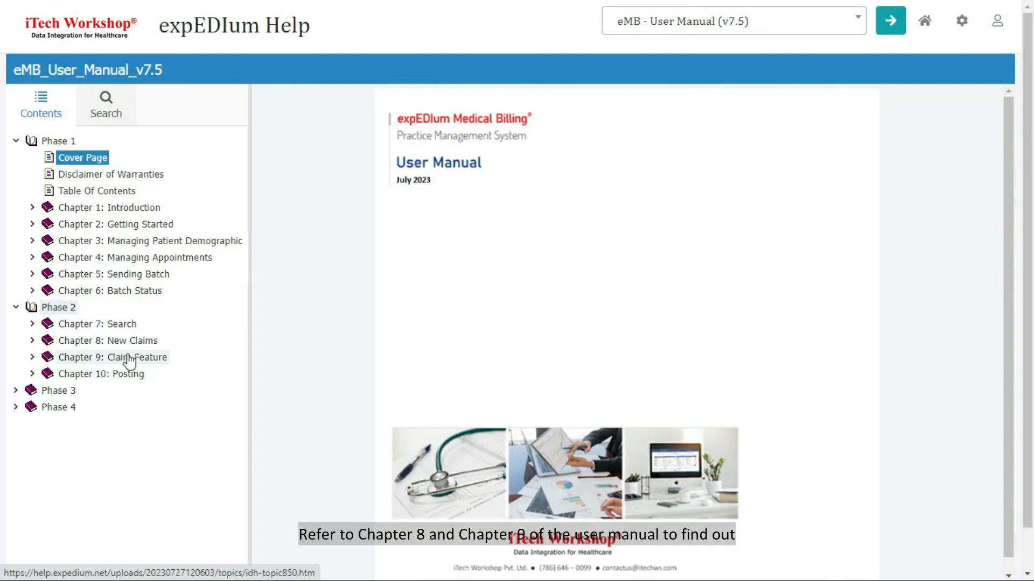
{"action": "left_click", "coordinate": [119, 343]}
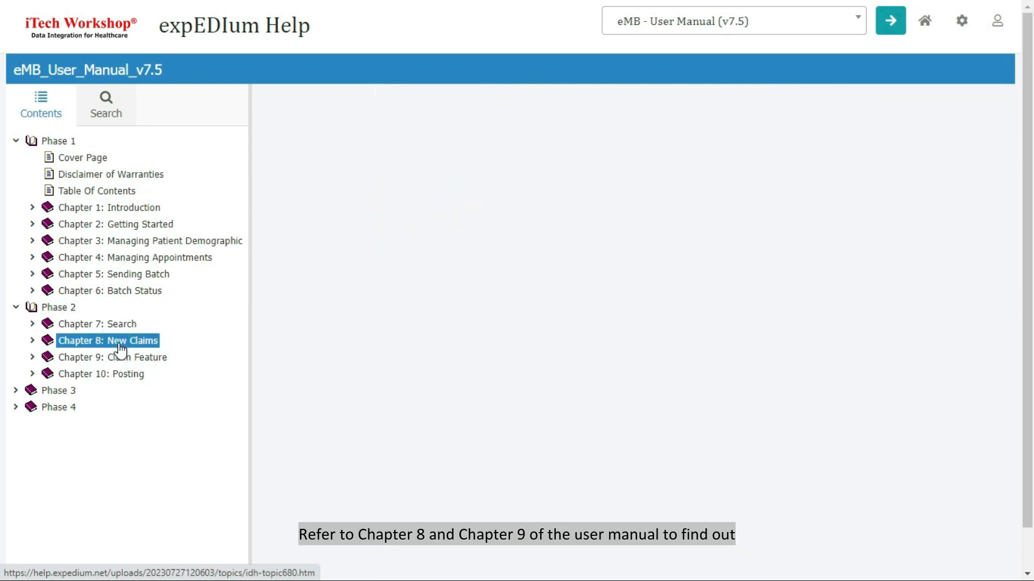
{"action": "left_click", "coordinate": [121, 358]}
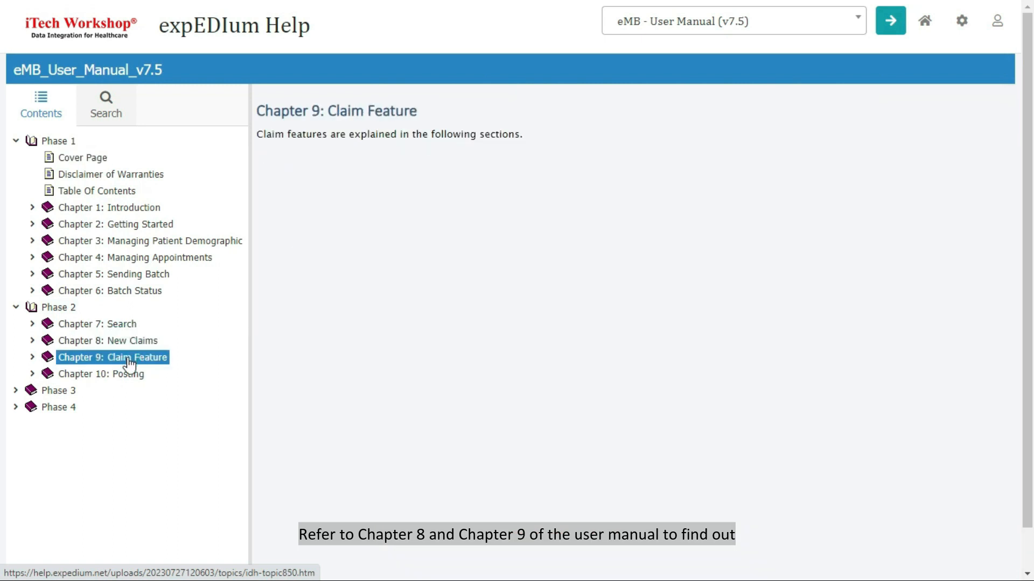